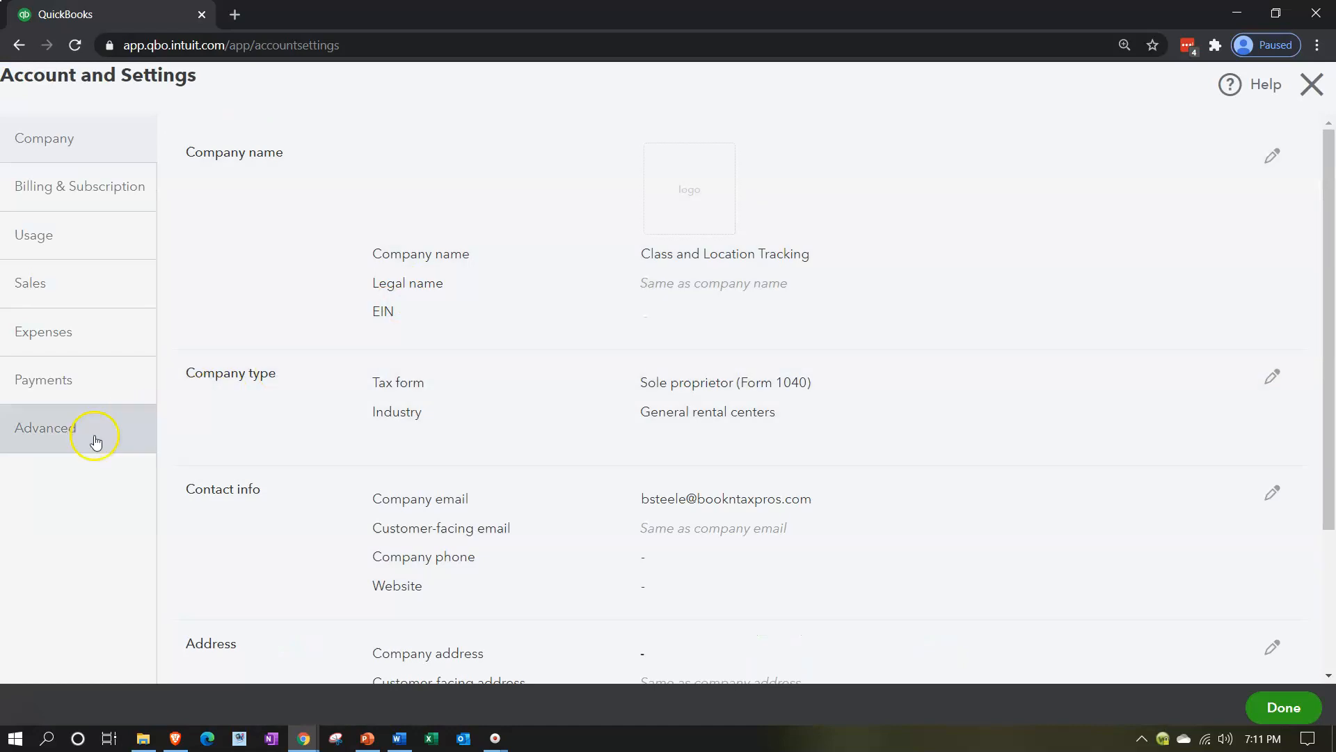
# Check the class and location tracking options in the company's advanced settings, and close Account and Settings
pyautogui.click(209, 471)
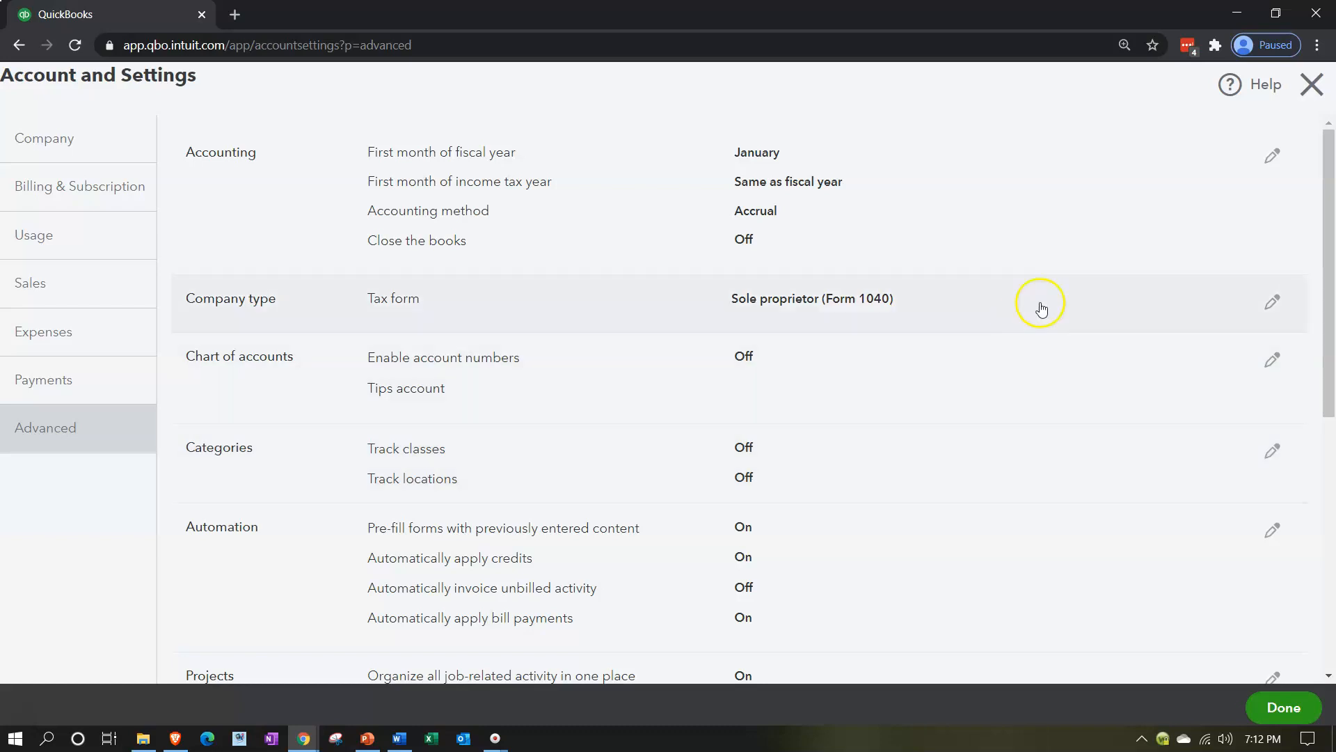
pyautogui.click(1312, 93)
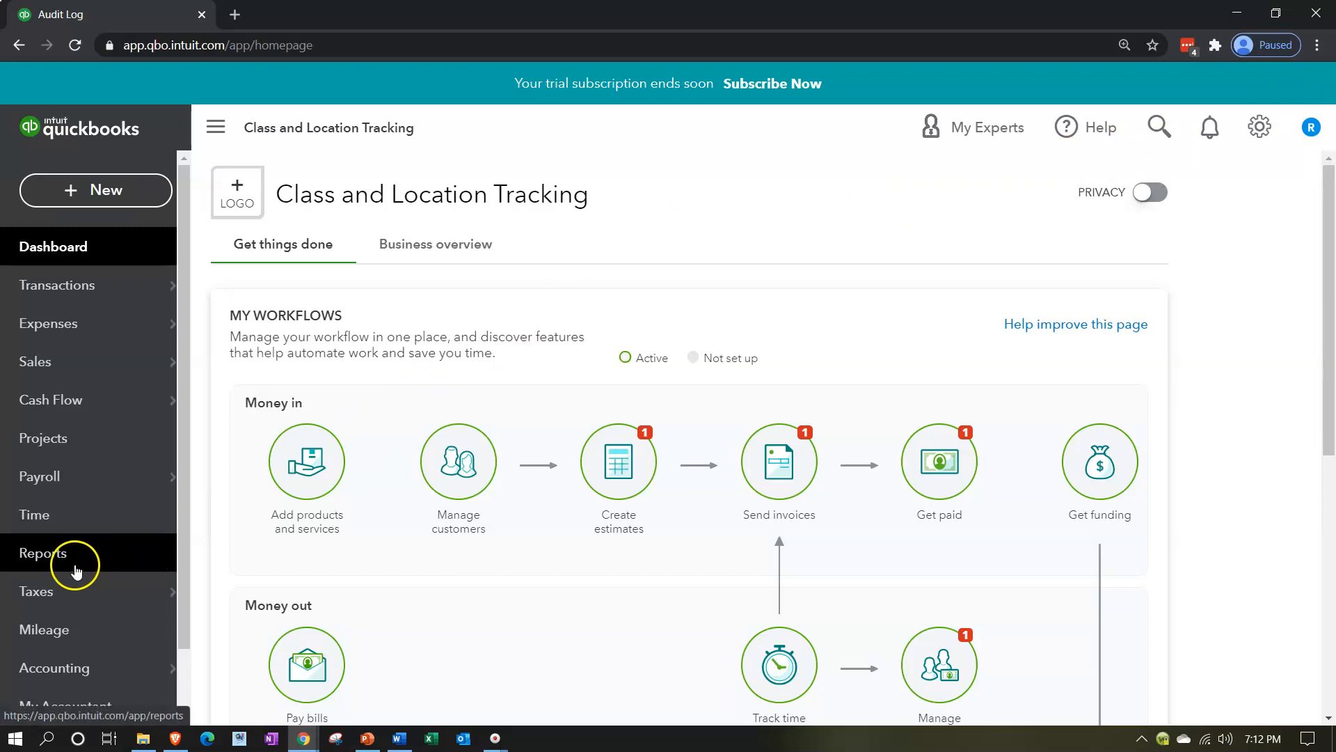
# Open the Chart of Accounts and locate the Utilities expense account at the end of the list
pyautogui.scroll(-1, 76, 568)
pyautogui.click(78, 591)
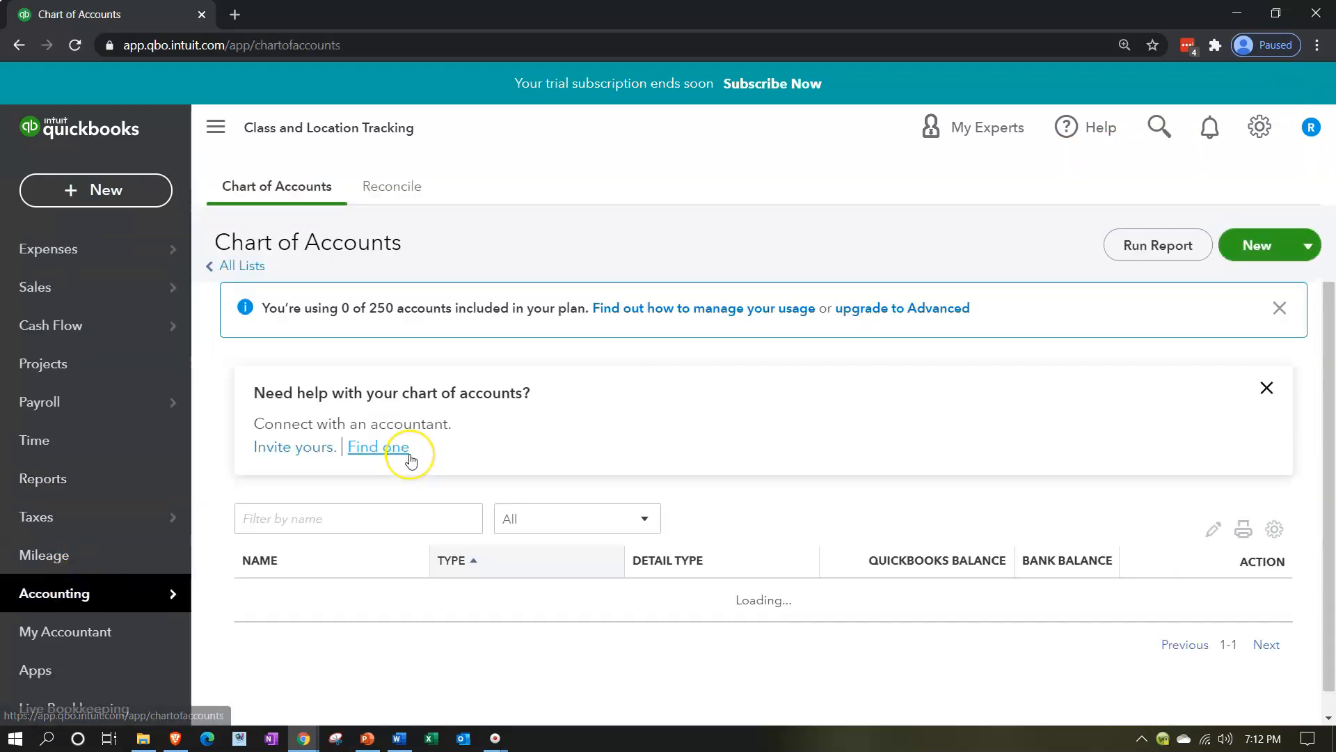
pyautogui.scroll(-5, 411, 460)
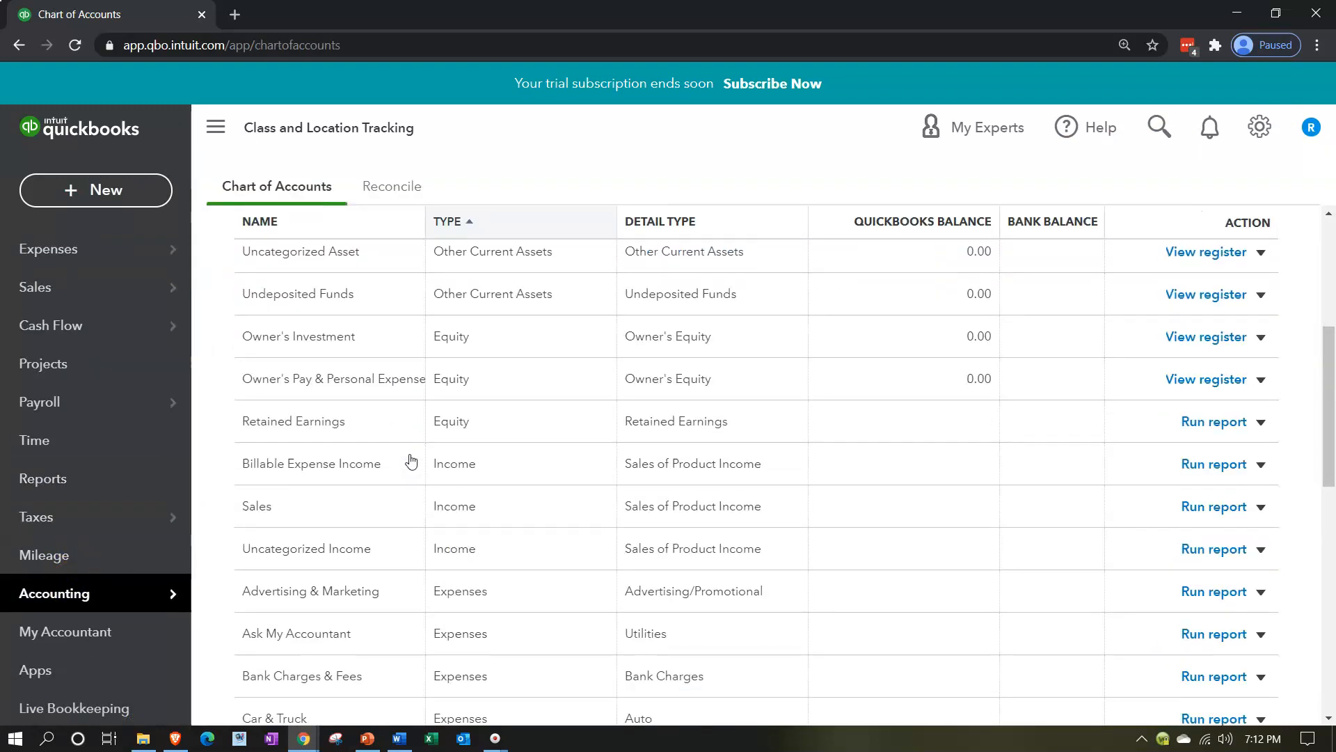
pyautogui.scroll(-10, 410, 461)
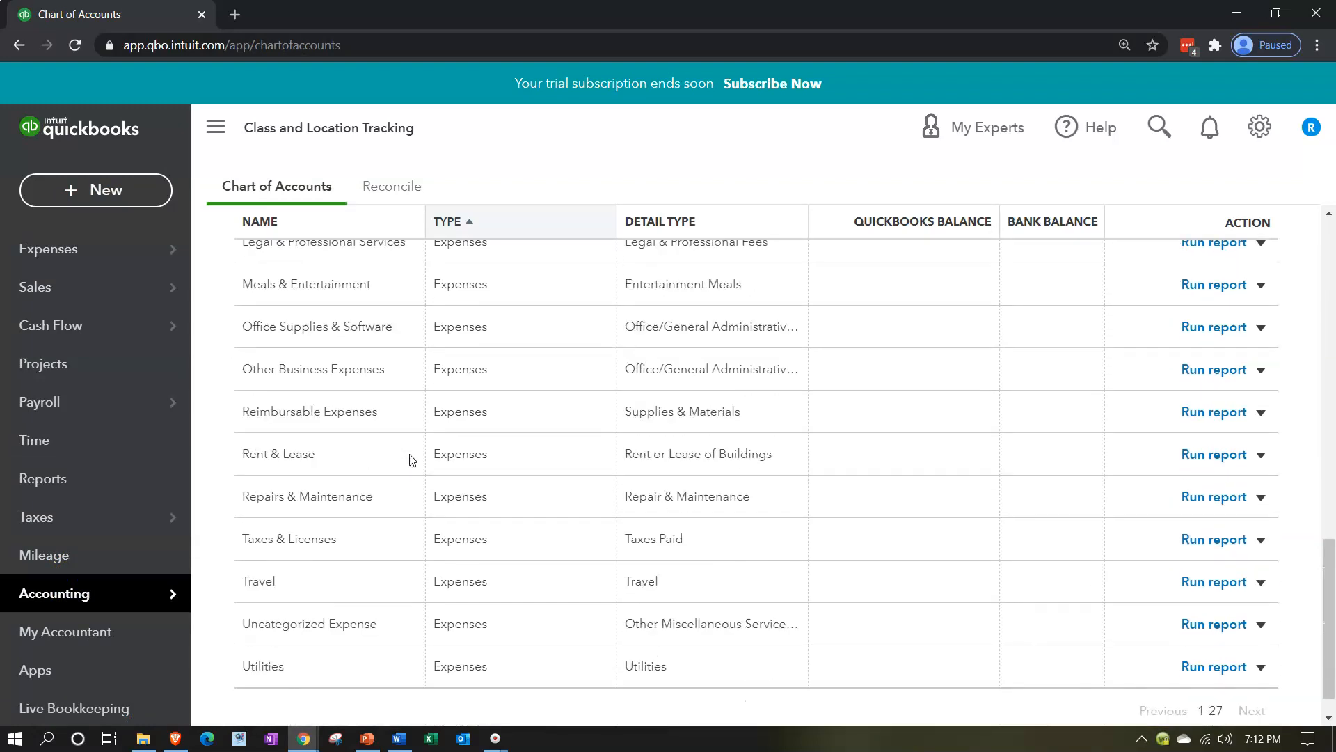
pyautogui.scroll(-1, 411, 460)
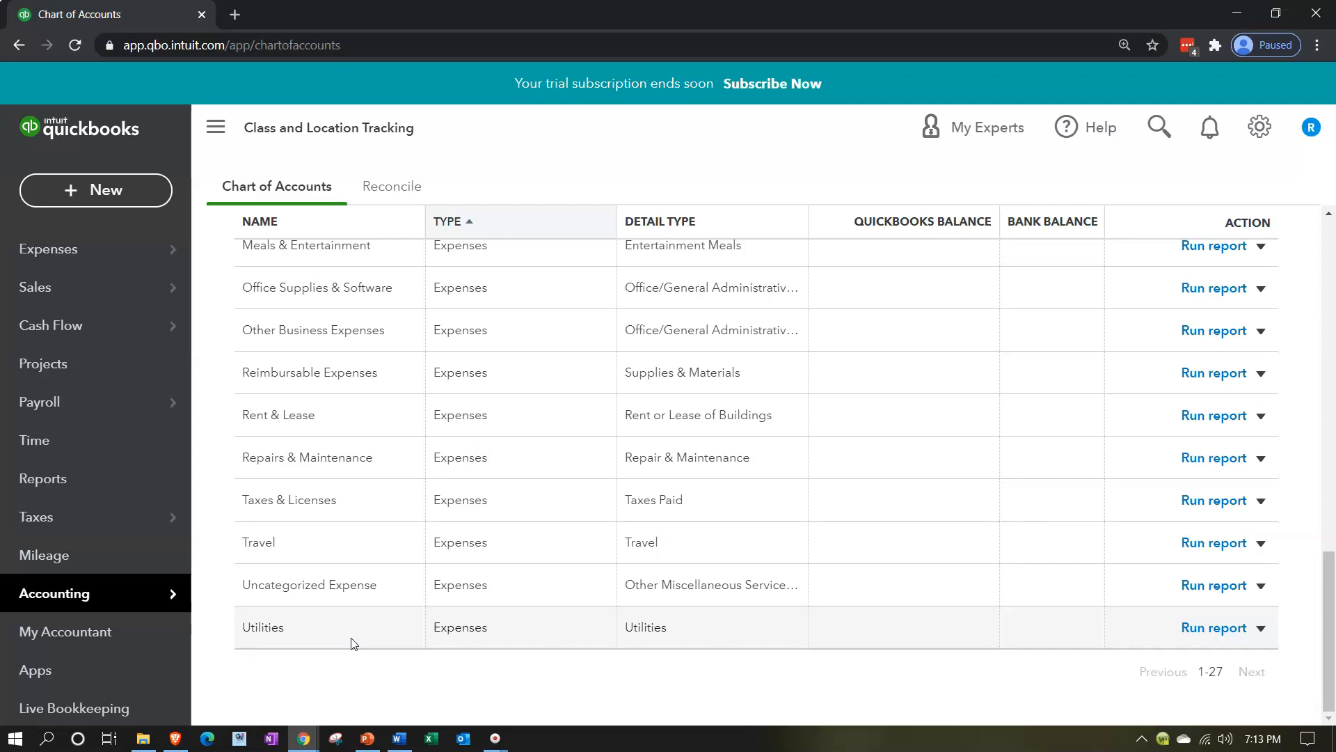
pyautogui.click(372, 633)
pyautogui.click(712, 666)
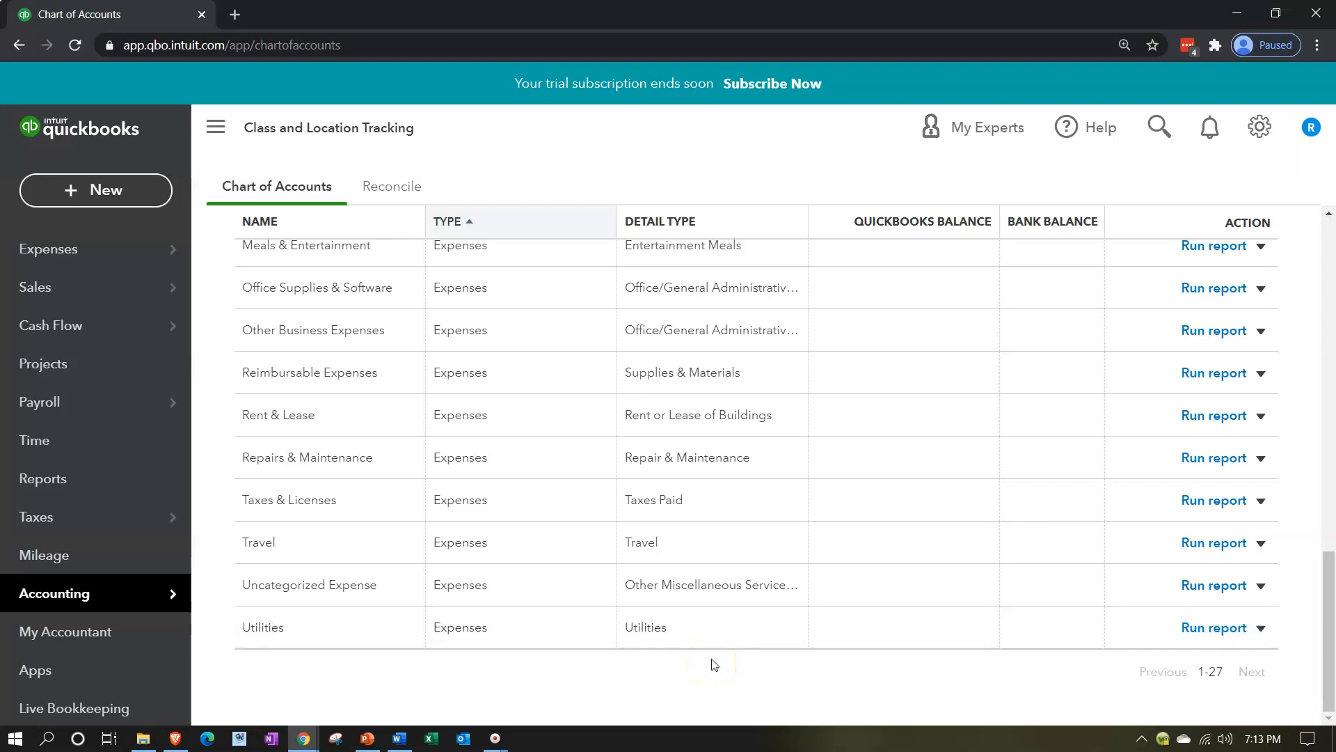
# Start a new account with account type Expenses and detail type Utilities
pyautogui.scroll(15, 1023, 453)
pyautogui.click(1230, 256)
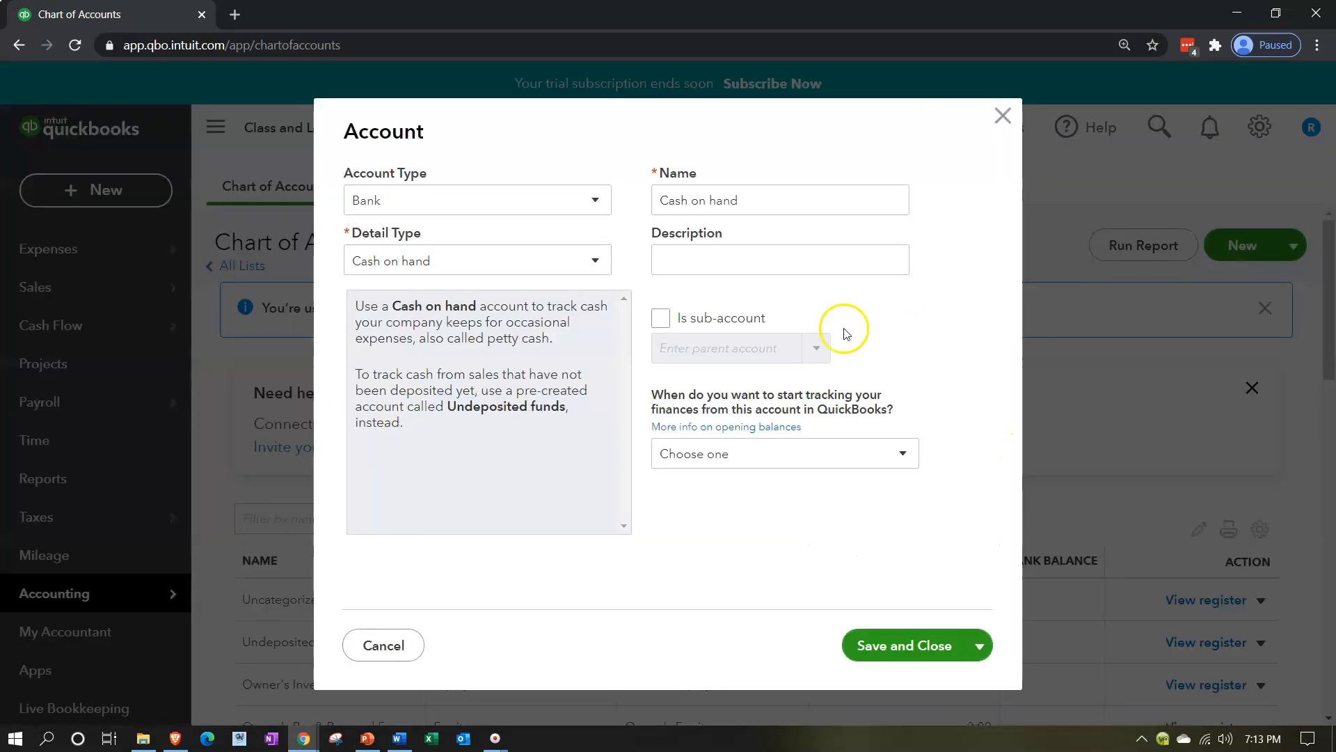
pyautogui.click(594, 202)
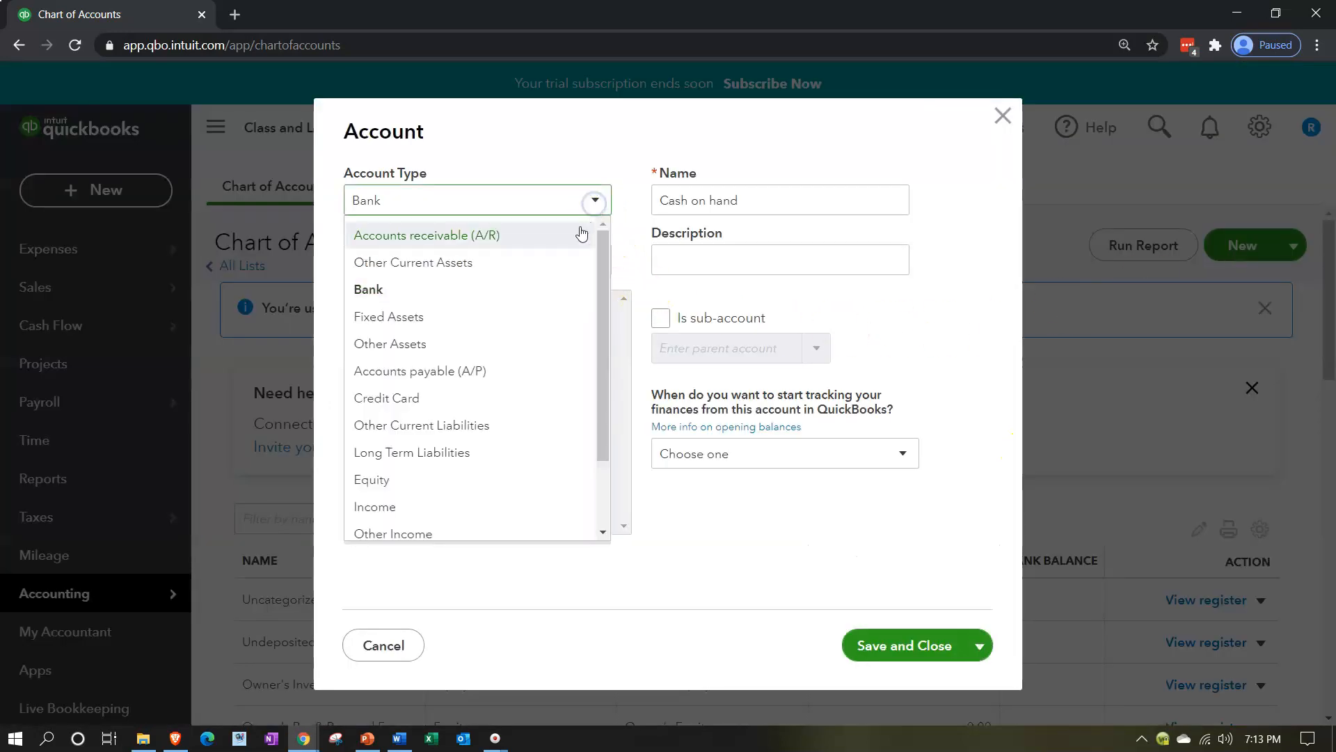
pyautogui.scroll(-3, 426, 483)
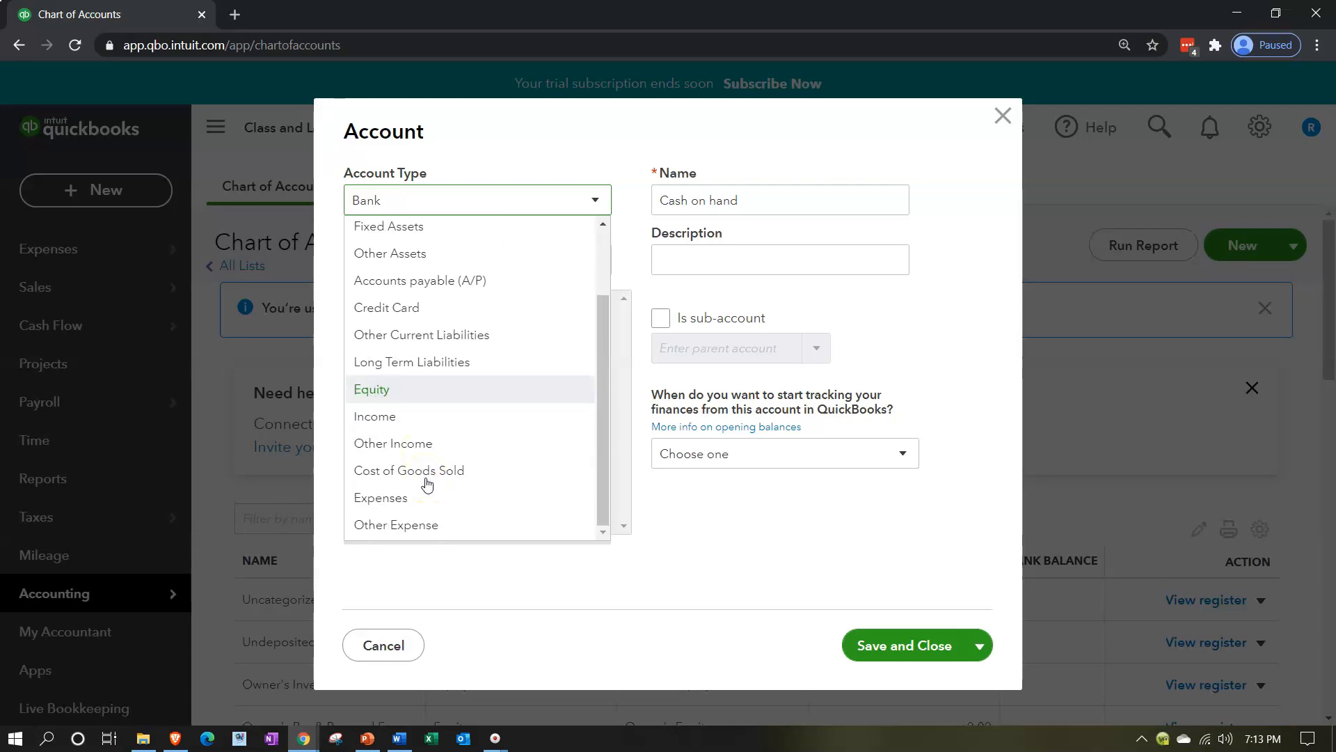
pyautogui.click(432, 499)
pyautogui.click(569, 261)
pyautogui.scroll(-5, 529, 403)
pyautogui.click(432, 590)
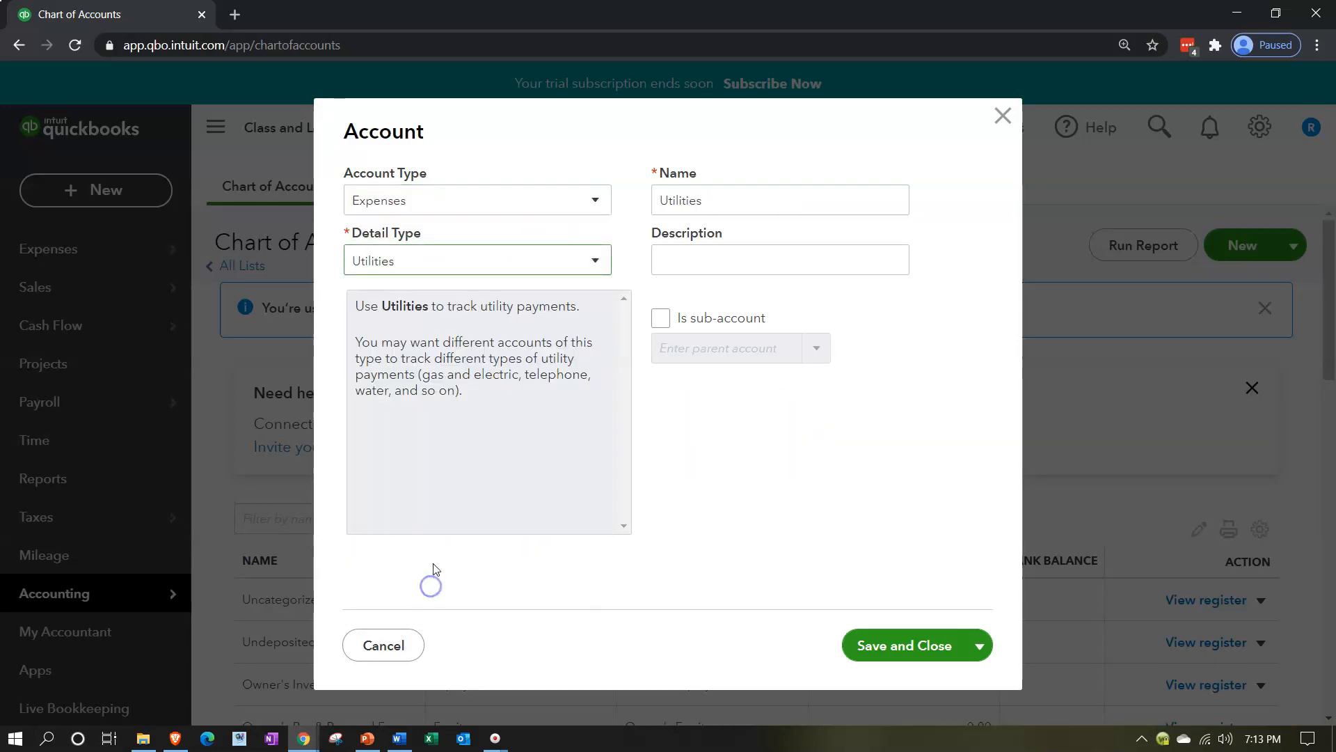
# Name the account L1 Utilities, make it a sub-account of Utilities and save it
pyautogui.doubleClick(654, 200)
pyautogui.press('Home')
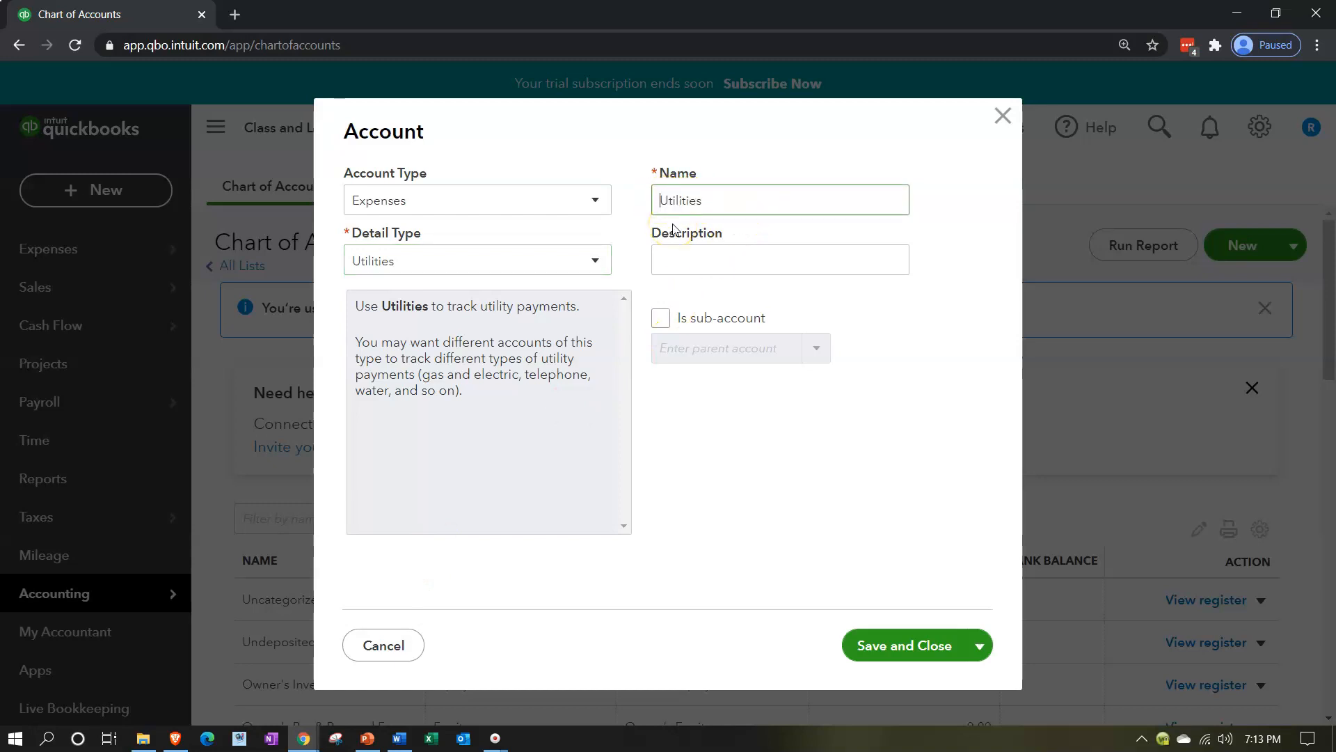
pyautogui.write('L1')
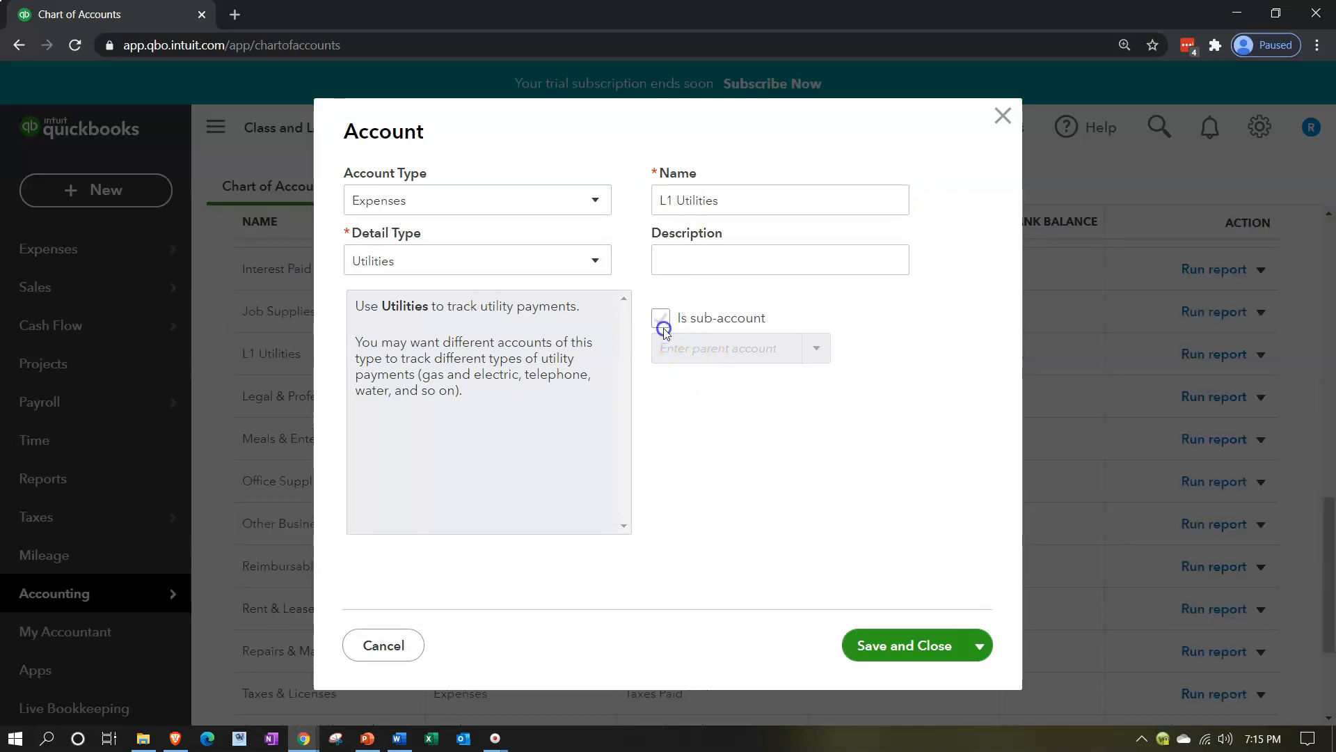
pyautogui.click(662, 323)
pyautogui.write('ut')
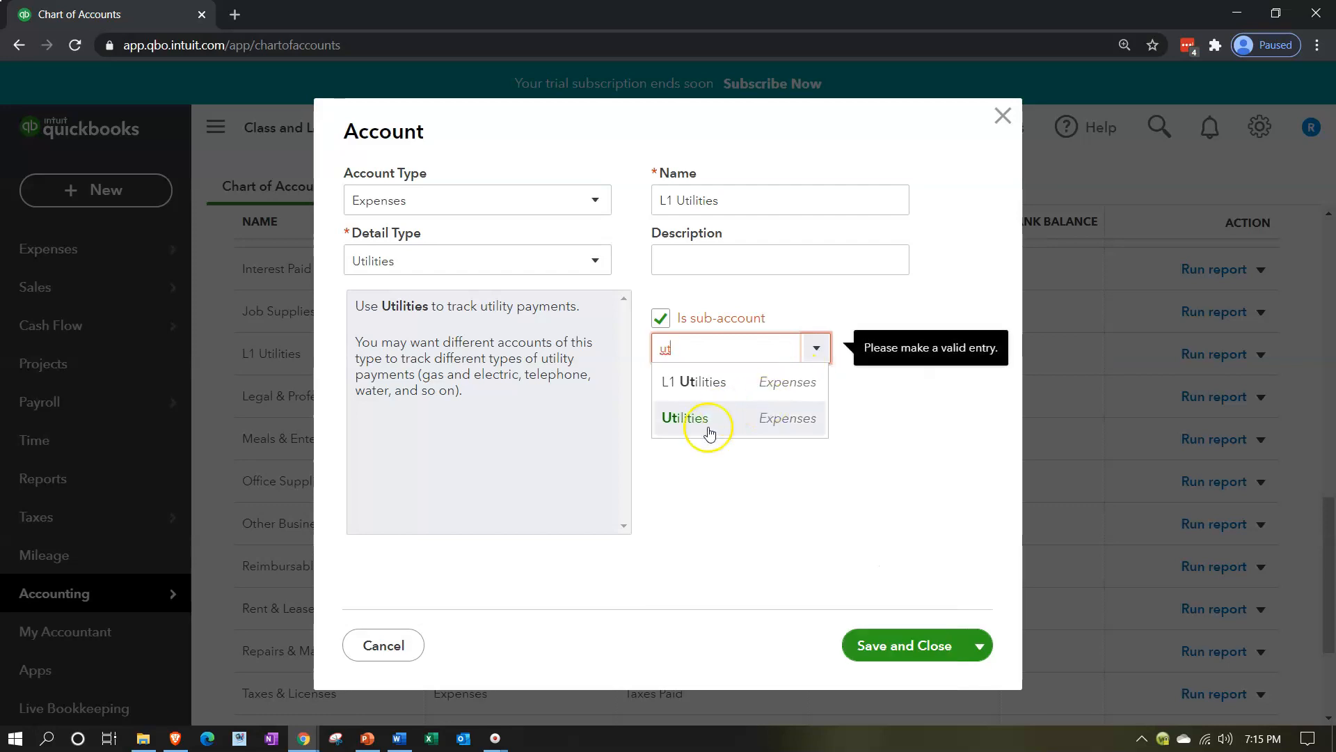
pyautogui.click(709, 433)
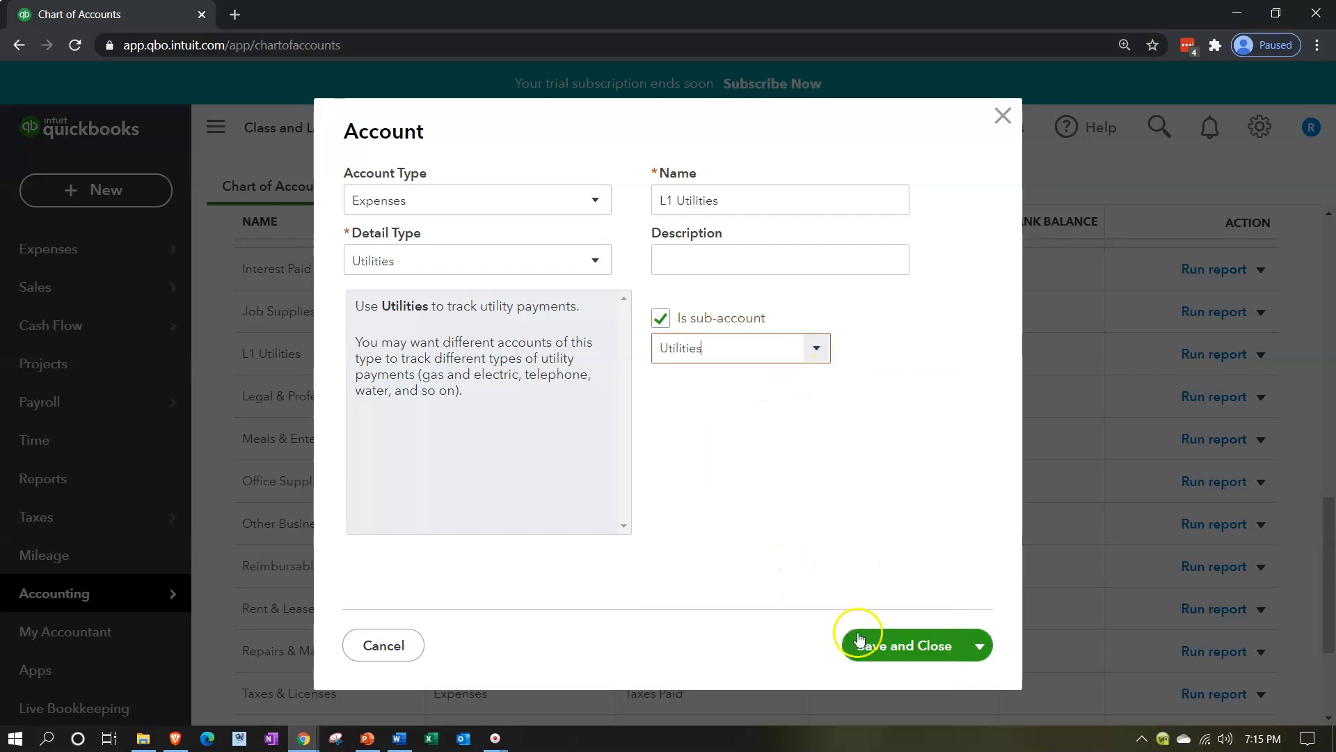
pyautogui.click(874, 645)
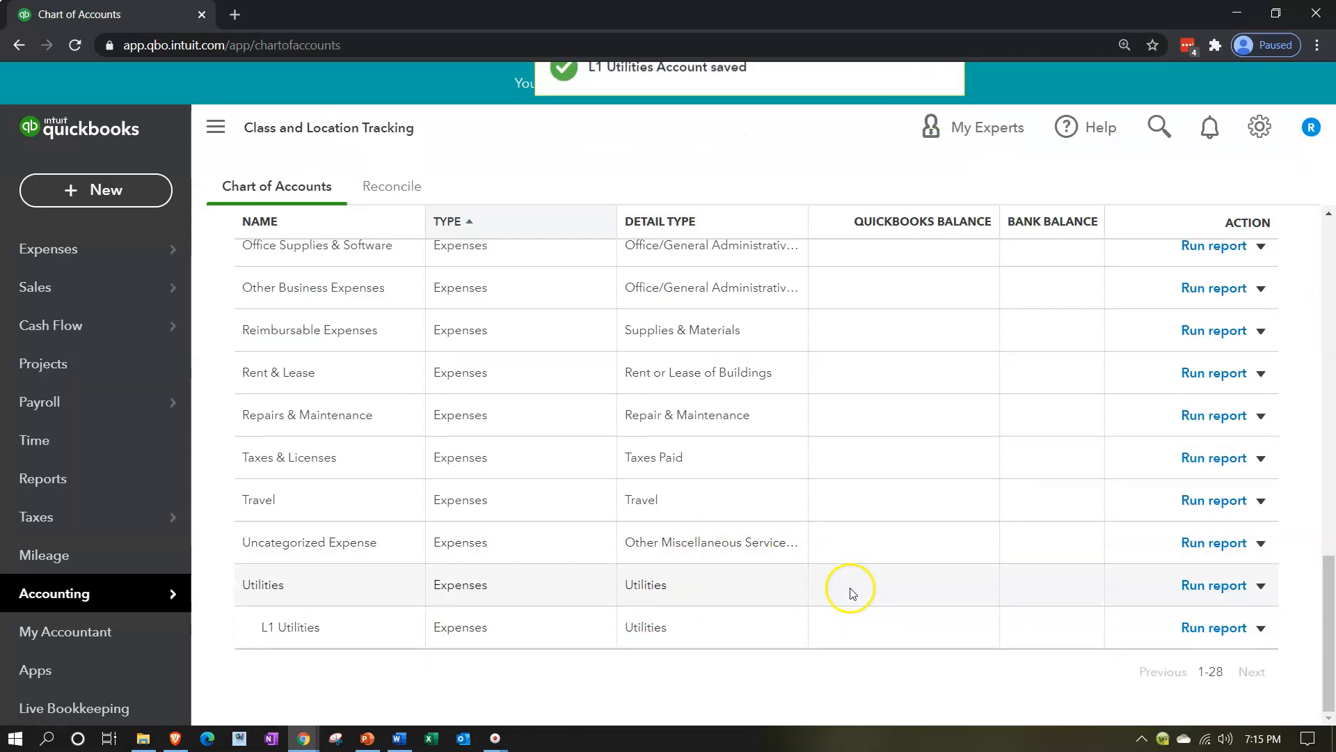
# Start a second new account with account type Expenses and detail type Utilities
pyautogui.scroll(10, 849, 582)
pyautogui.scroll(4, 854, 580)
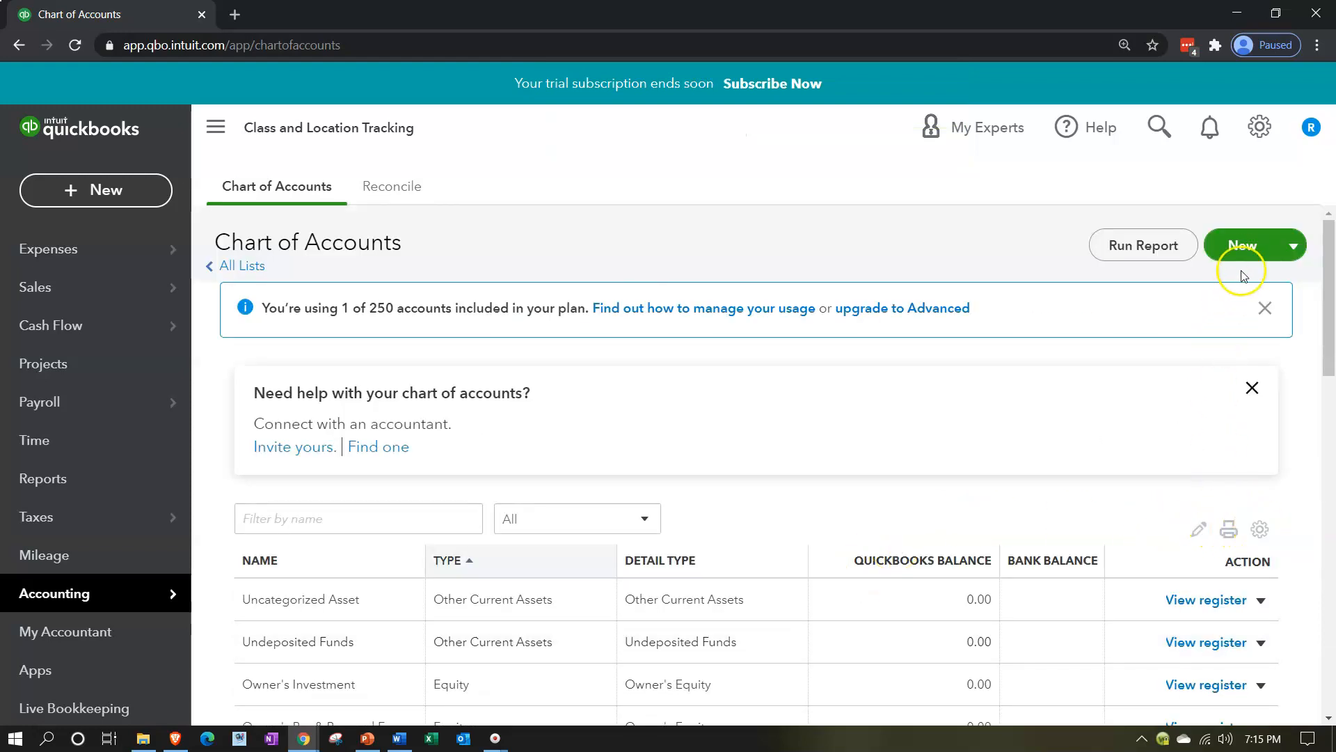
pyautogui.click(1237, 246)
pyautogui.click(544, 200)
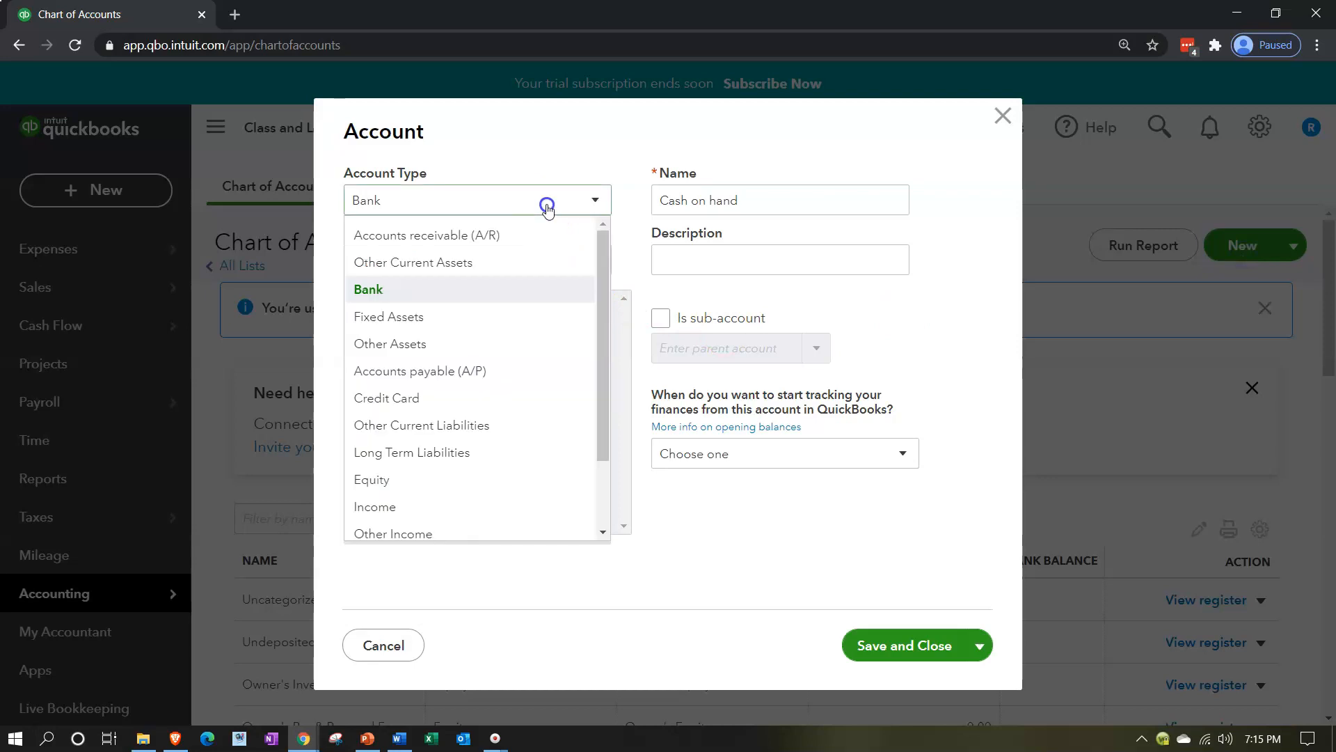
pyautogui.scroll(-2, 527, 326)
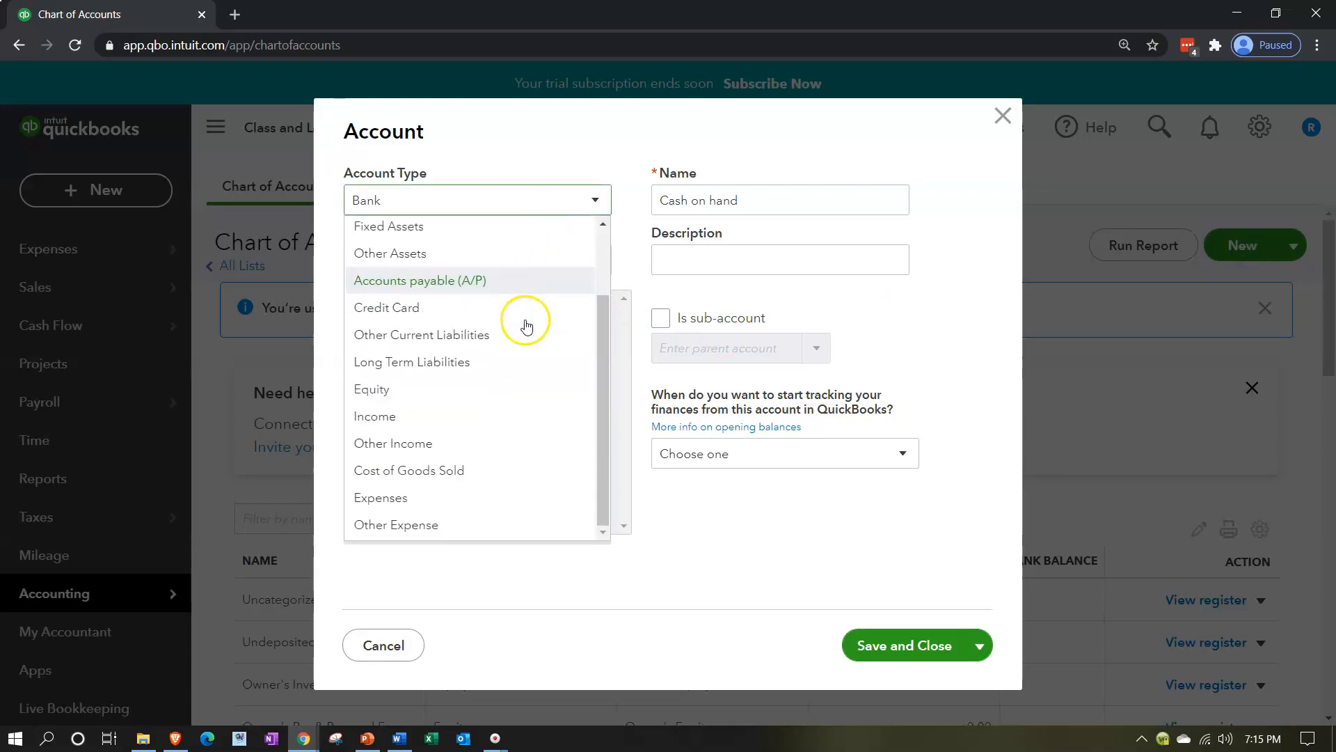
pyautogui.click(454, 497)
pyautogui.click(509, 262)
pyautogui.scroll(-5, 507, 431)
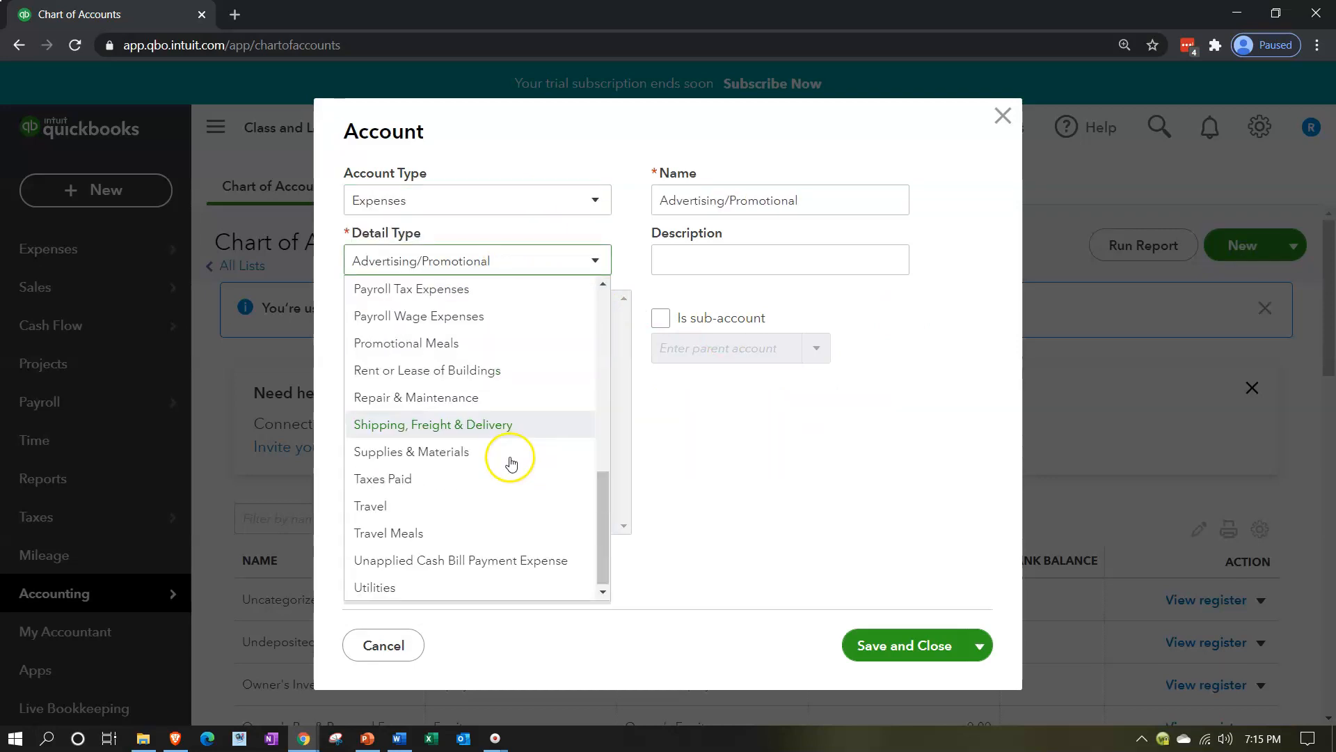
pyautogui.click(418, 578)
# Name the second account L2 Utilities, make it a sub-account of Utilities and save it
pyautogui.doubleClick(660, 198)
pyautogui.click(660, 198)
pyautogui.write('L')
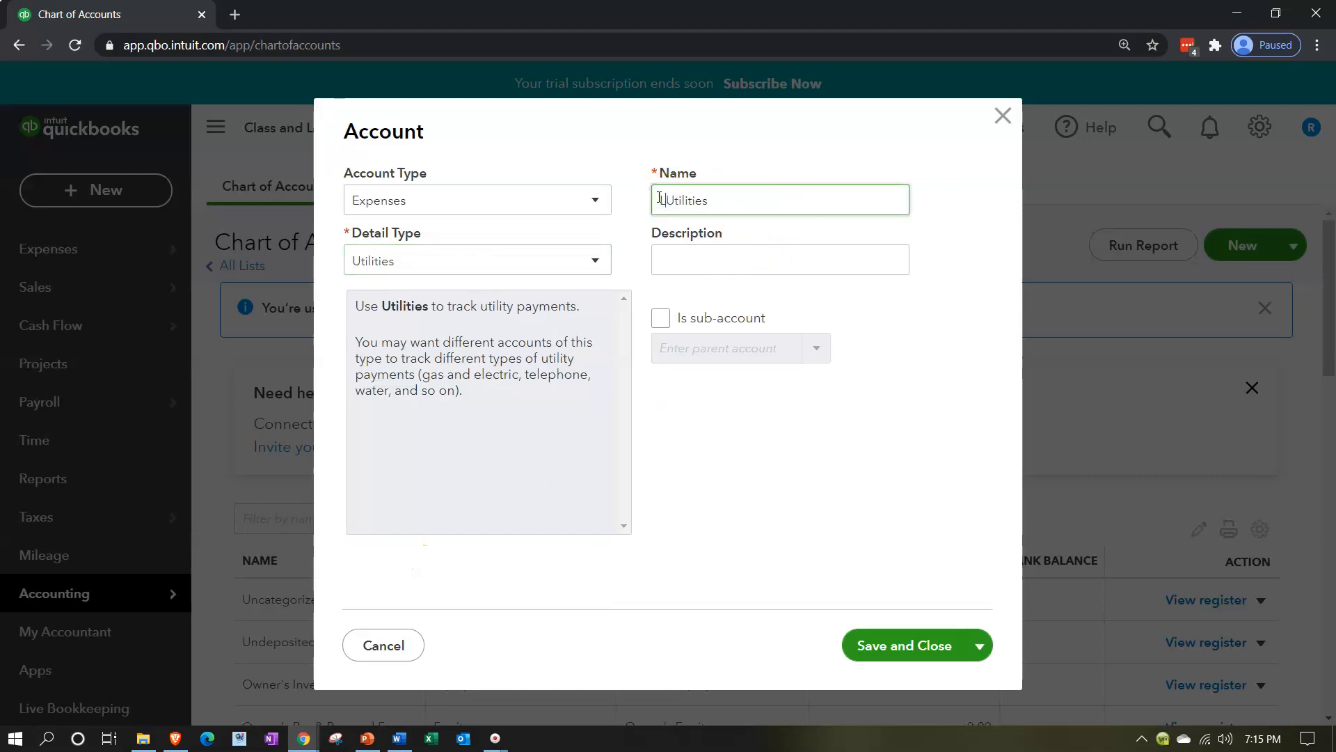
pyautogui.write('2')
pyautogui.click(666, 319)
pyautogui.click(681, 353)
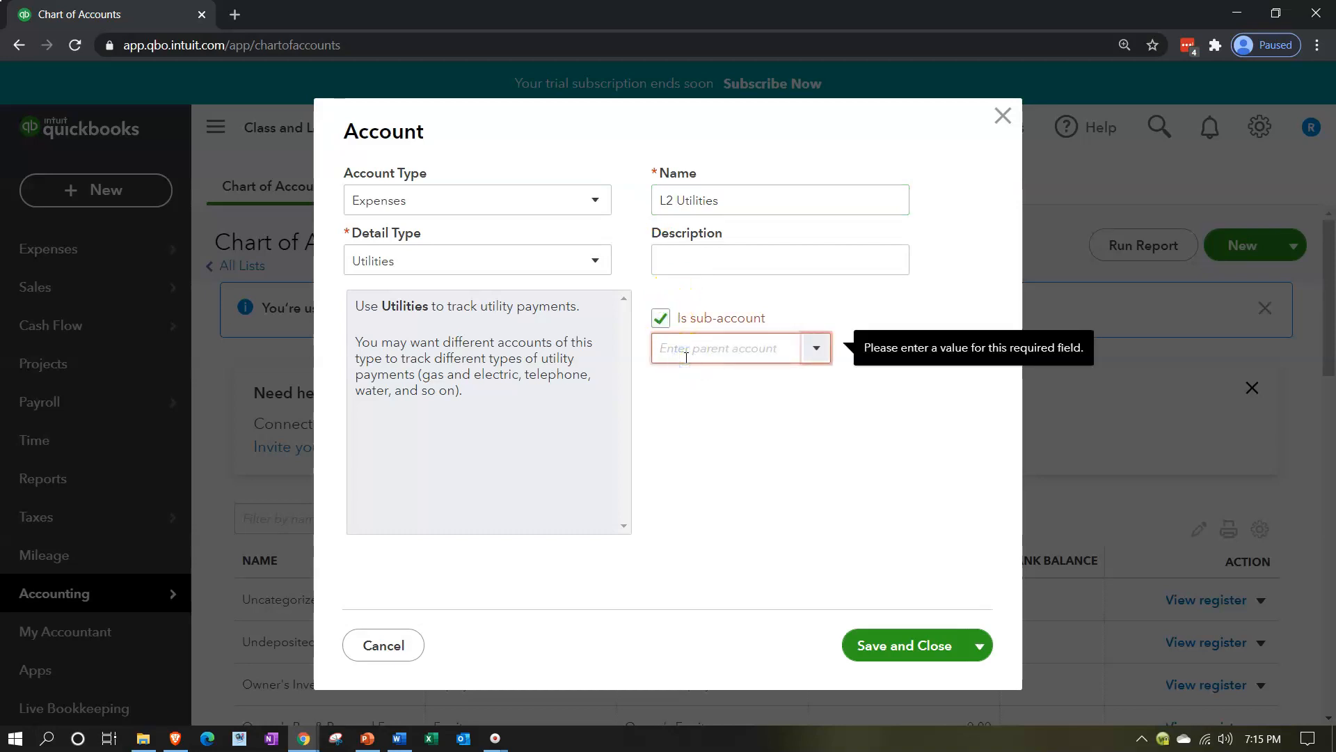
pyautogui.write('Utilities')
pyautogui.click(687, 381)
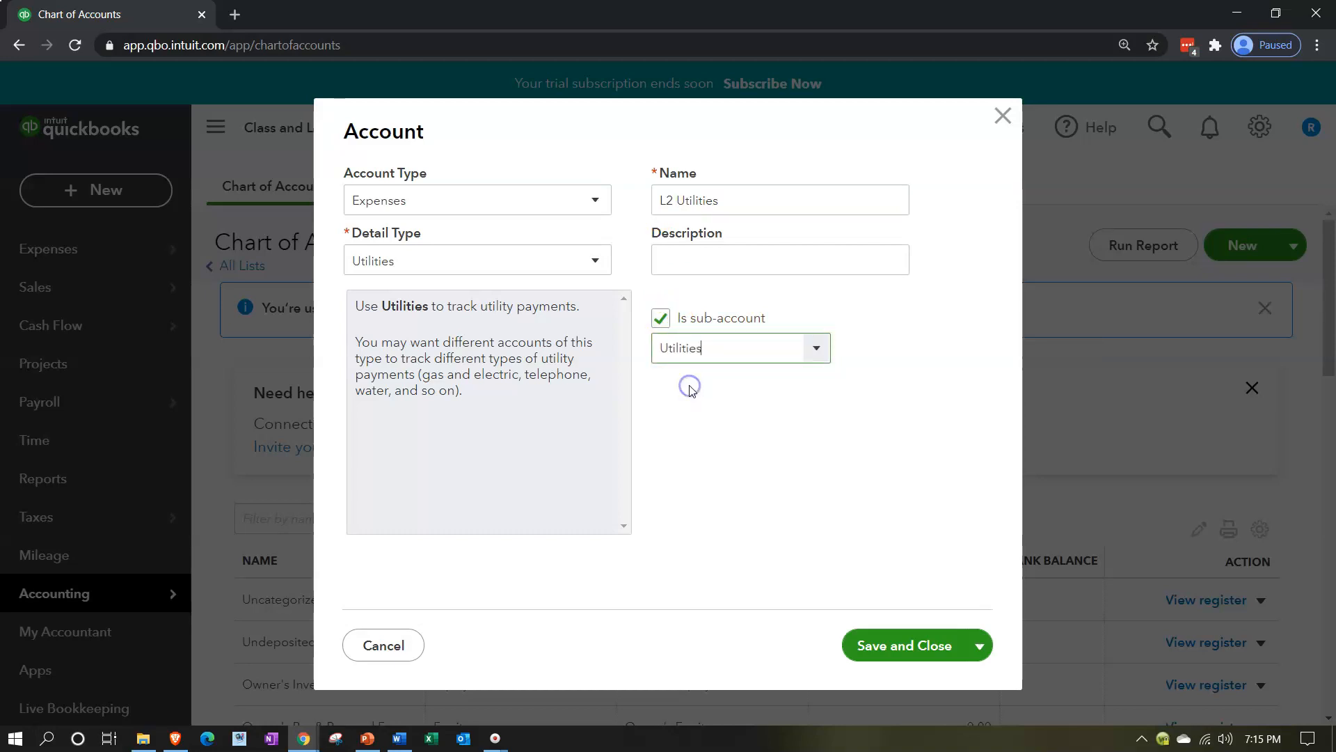
pyautogui.click(864, 644)
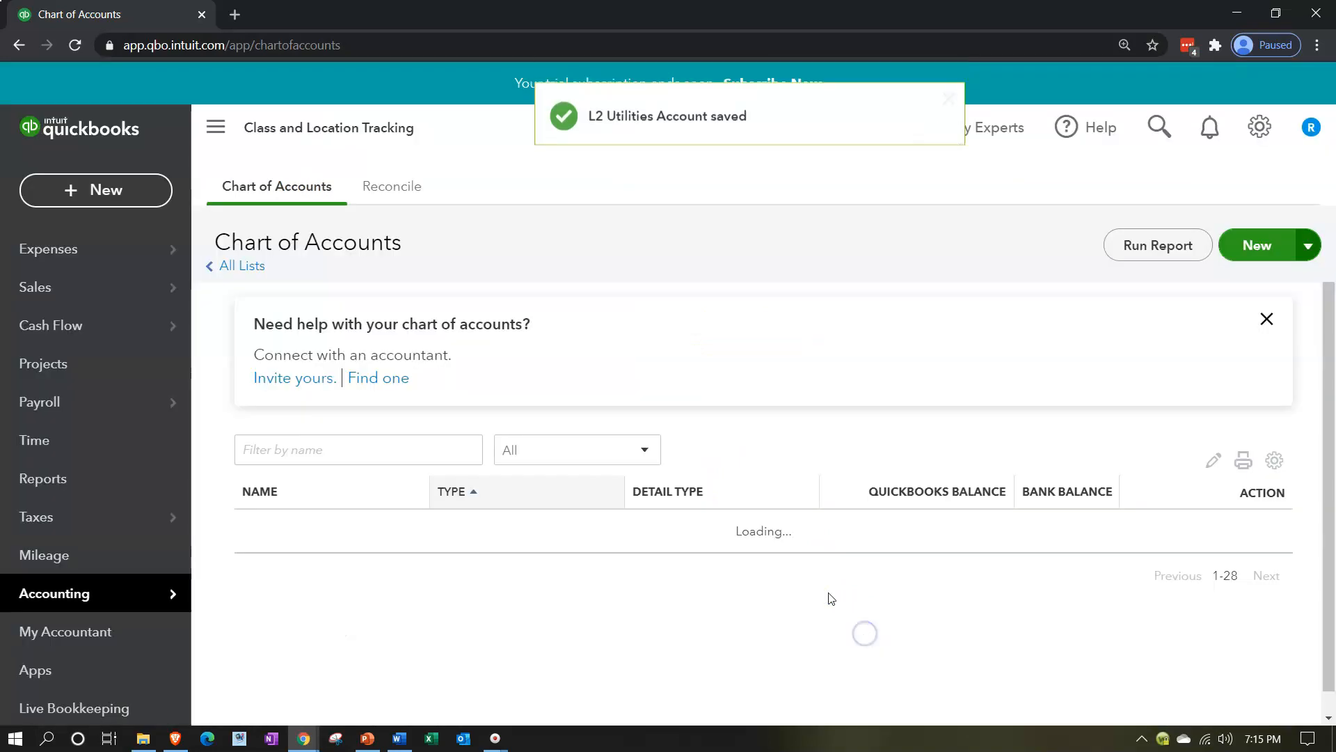
# Create a new Bank account with detail type Checking, keeping Checking as its name, and save it
pyautogui.scroll(-15, 762, 521)
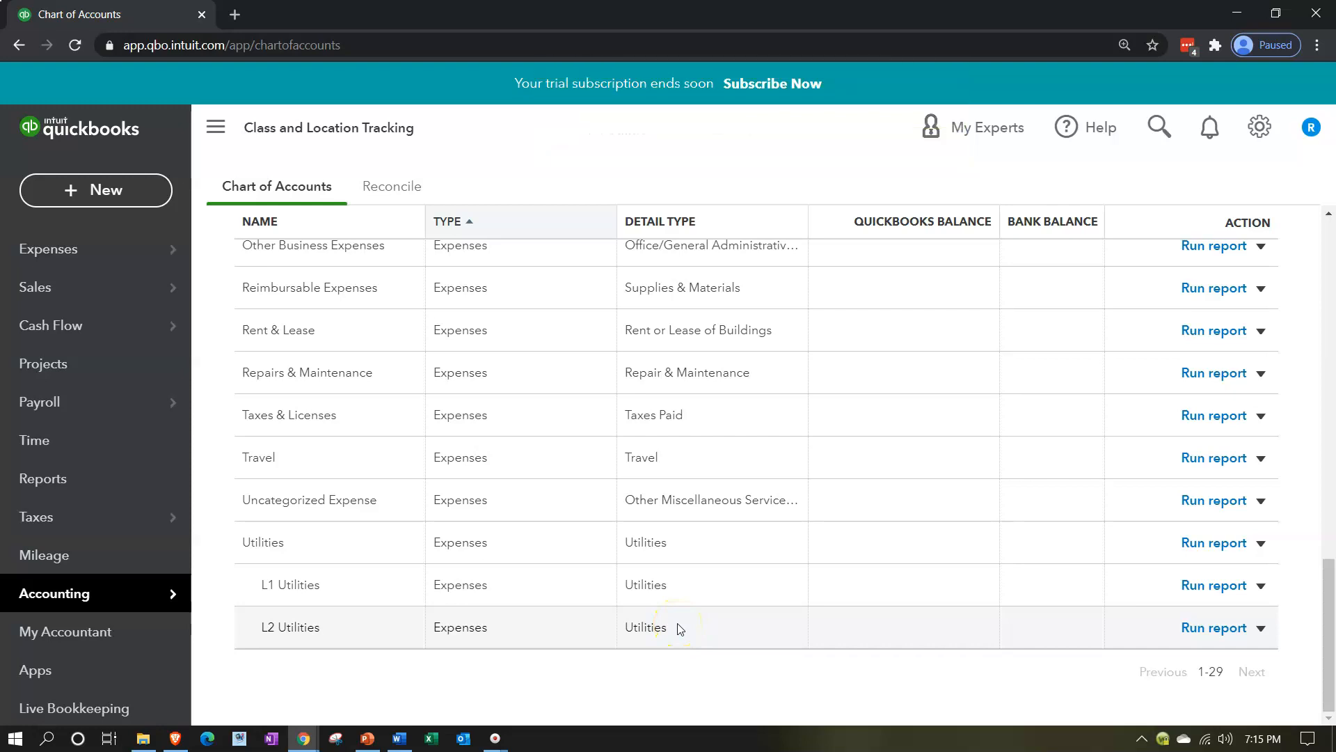
pyautogui.scroll(15, 680, 629)
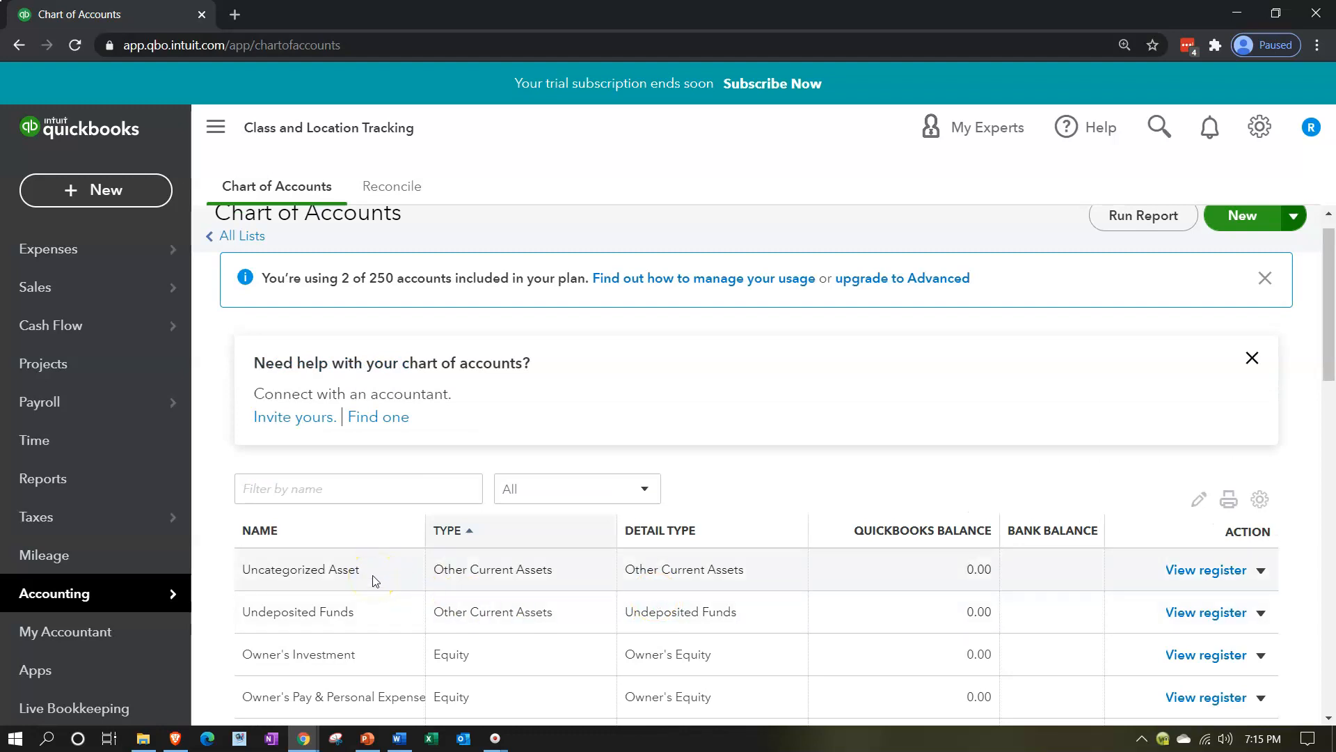
pyautogui.scroll(1, 375, 581)
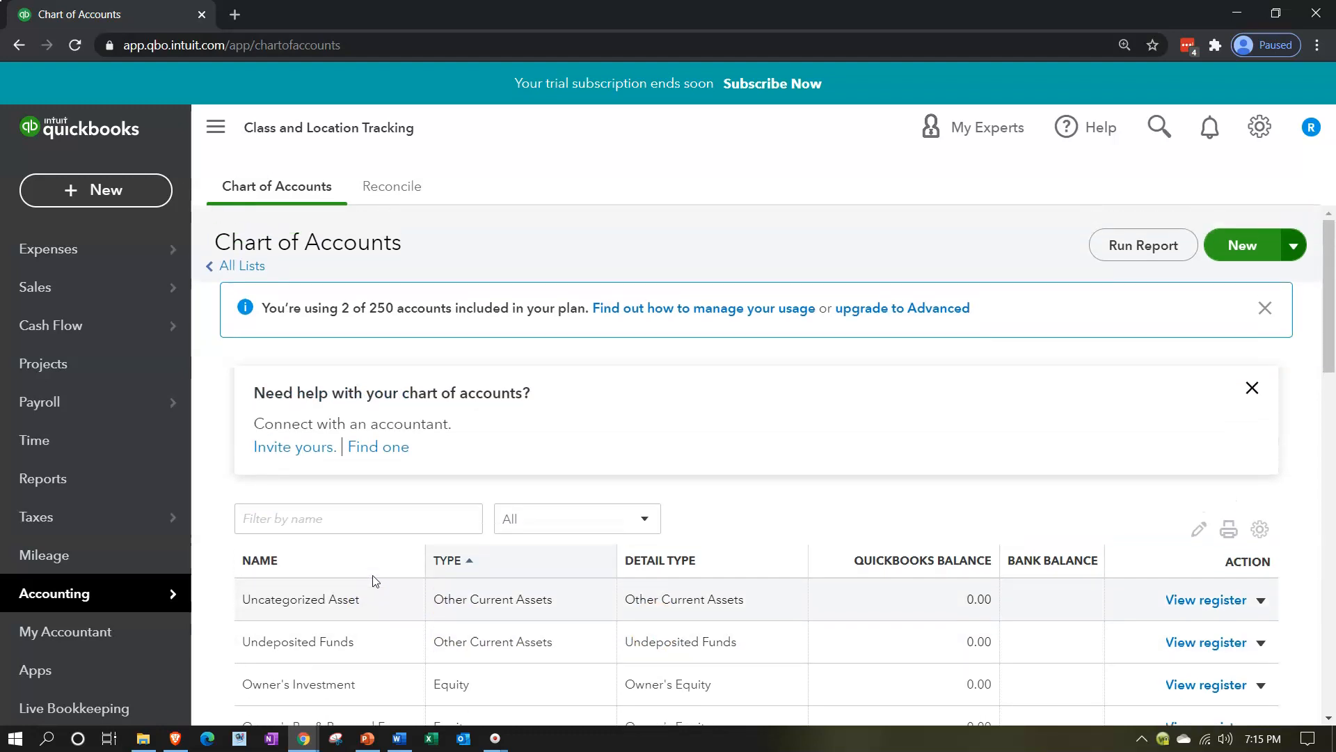
pyautogui.click(1228, 251)
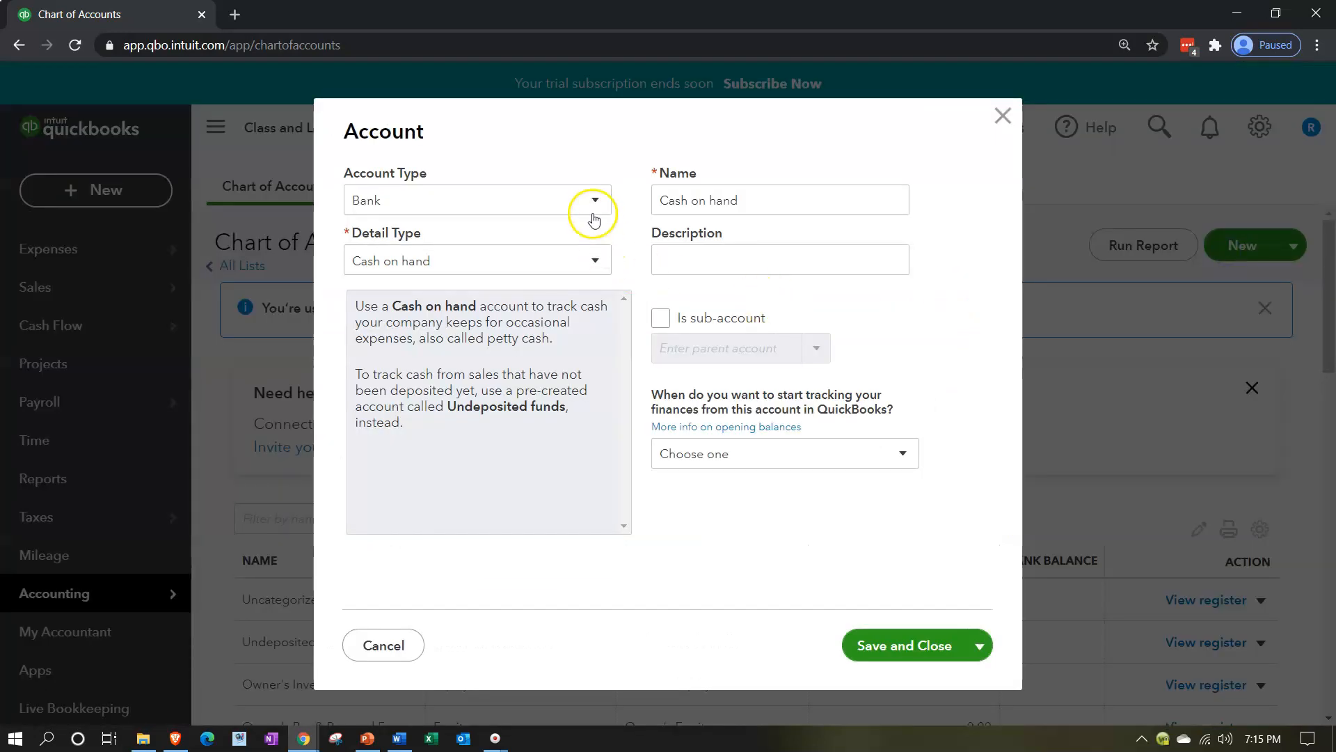
pyautogui.click(595, 261)
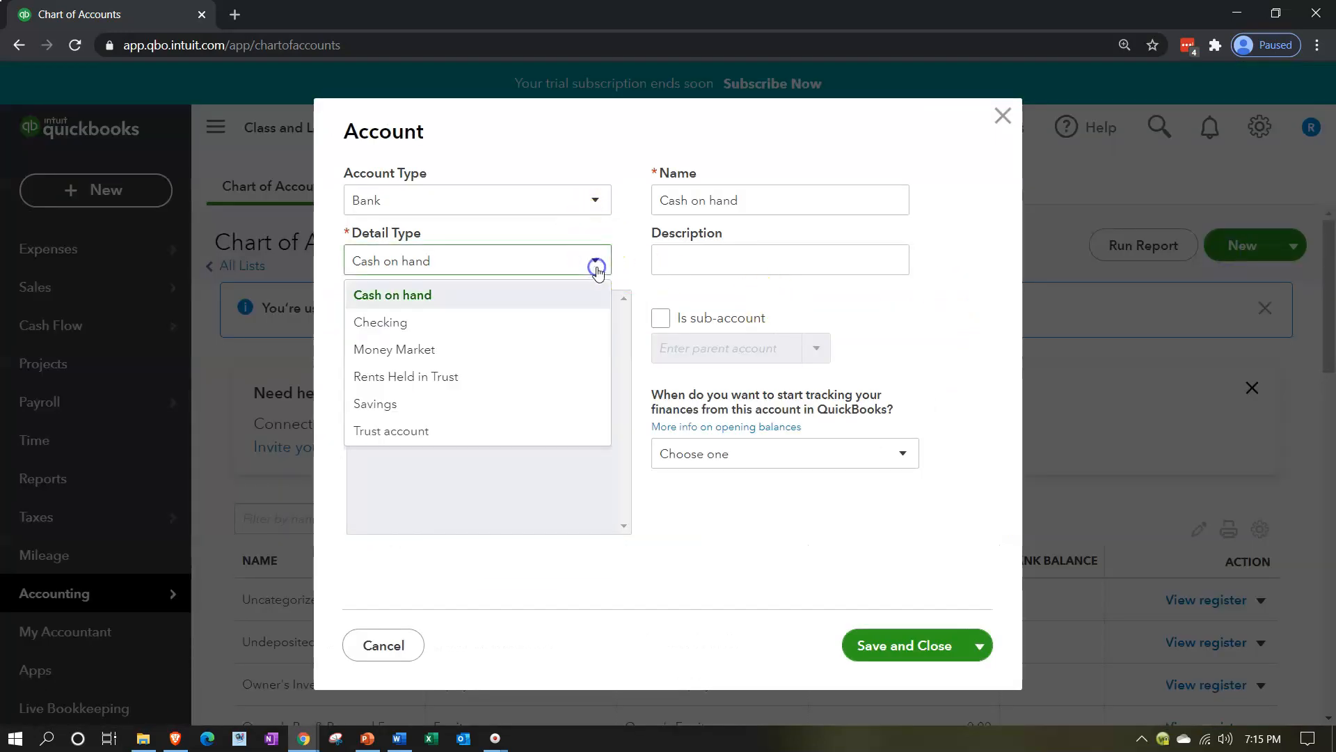
pyautogui.click(571, 323)
pyautogui.click(855, 645)
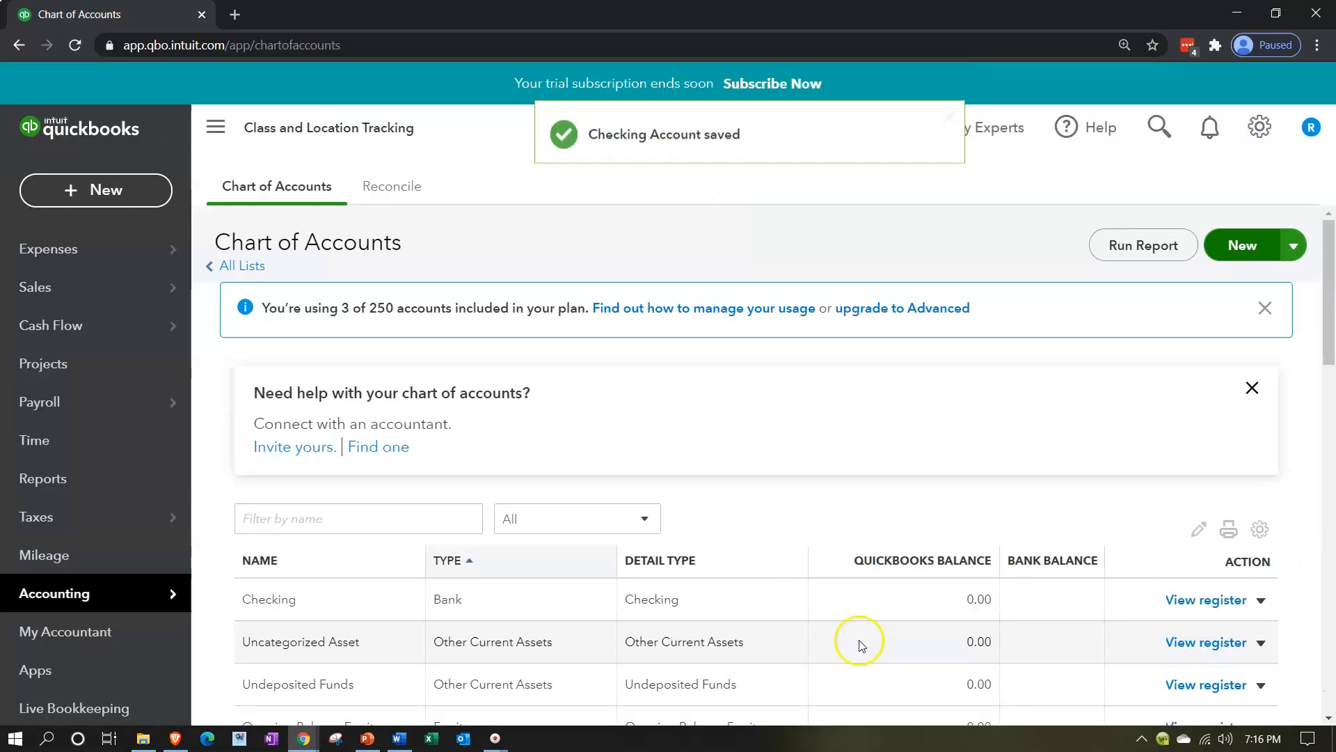
# Open the register of the Checking account, collapse the side navigation and dismiss the introductory tip
pyautogui.click(1192, 601)
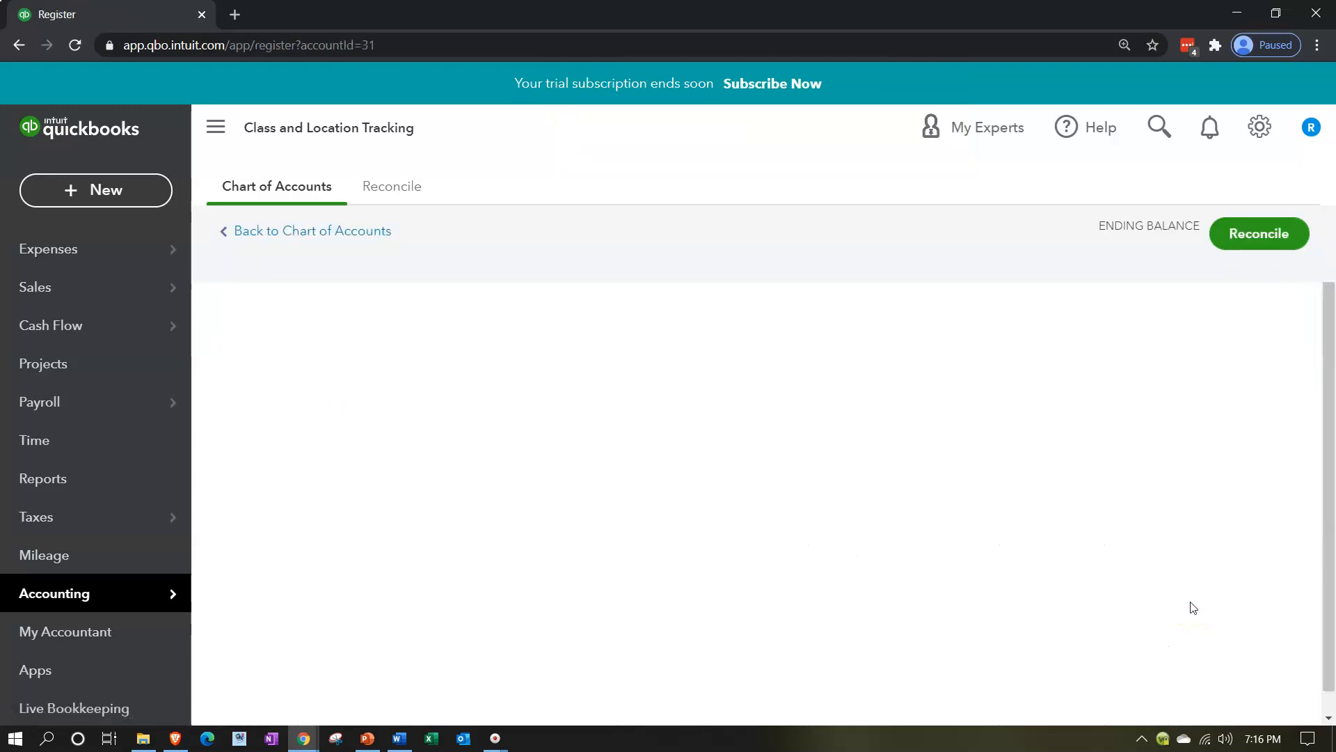
pyautogui.click(216, 128)
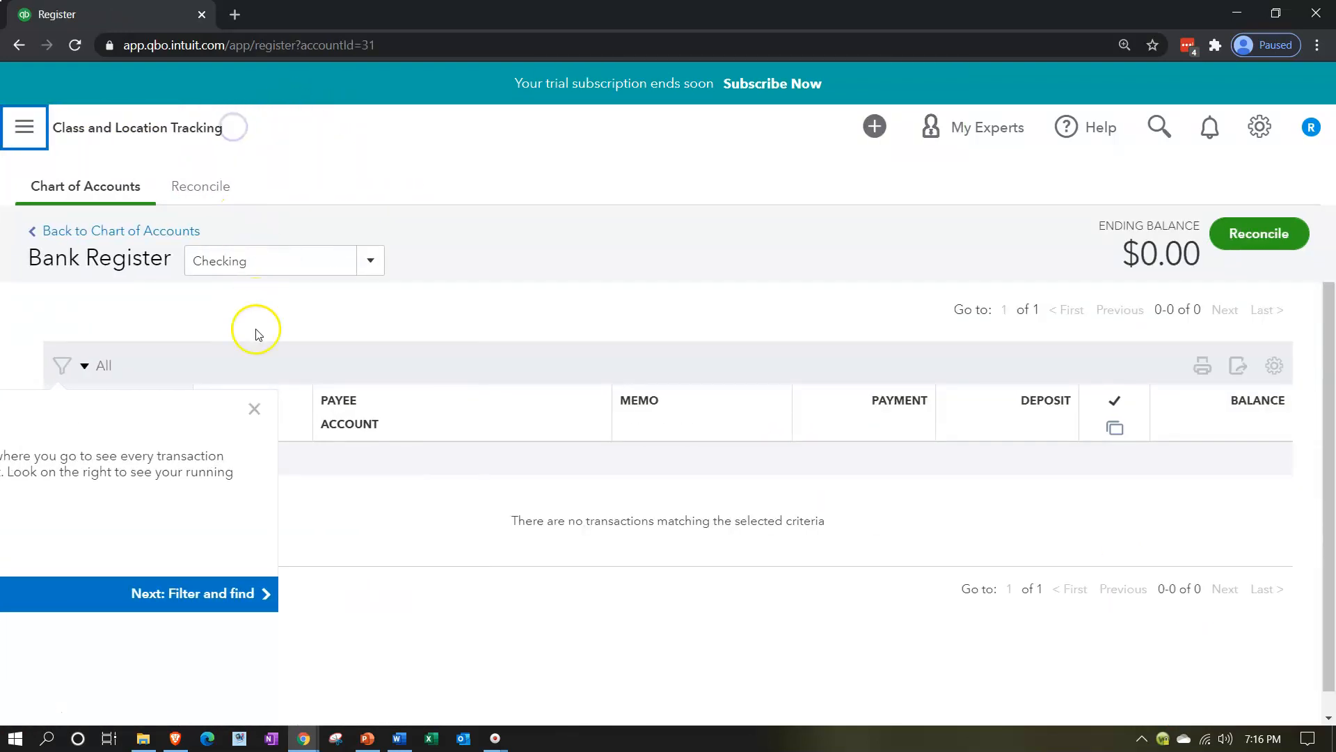
pyautogui.click(258, 411)
# Start a new expense entry in the Checking register dated 01/05/2021, leaving the reference number blank
pyautogui.click(123, 459)
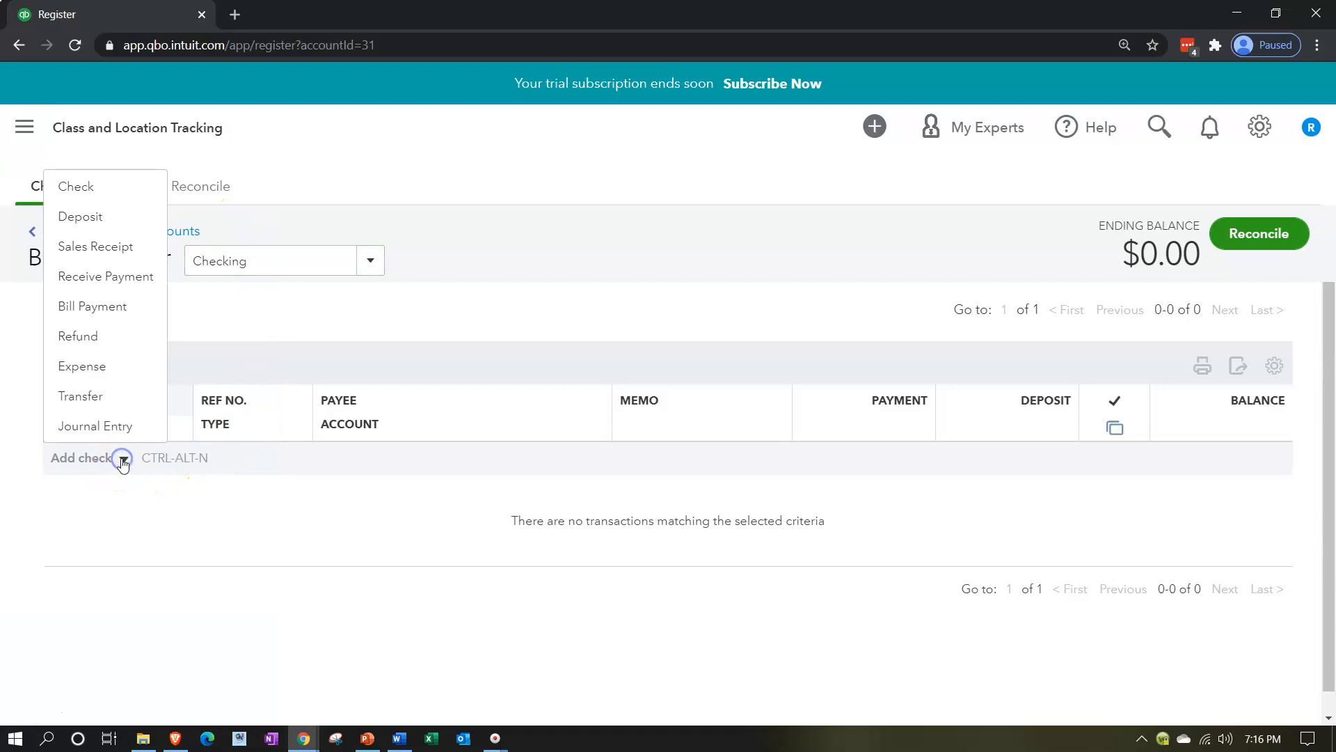
pyautogui.click(104, 366)
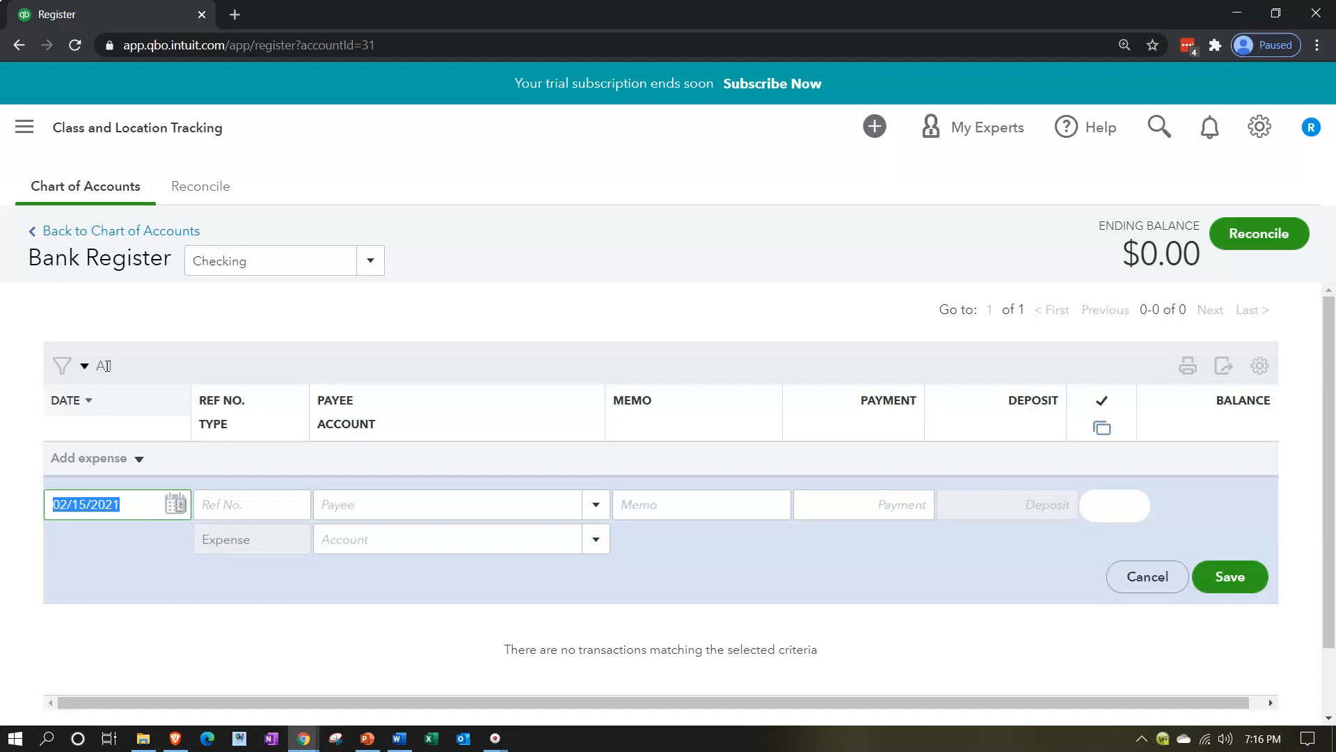
pyautogui.write('01')
pyautogui.write('05')
pyautogui.press('Tab')
pyautogui.press('Tab')
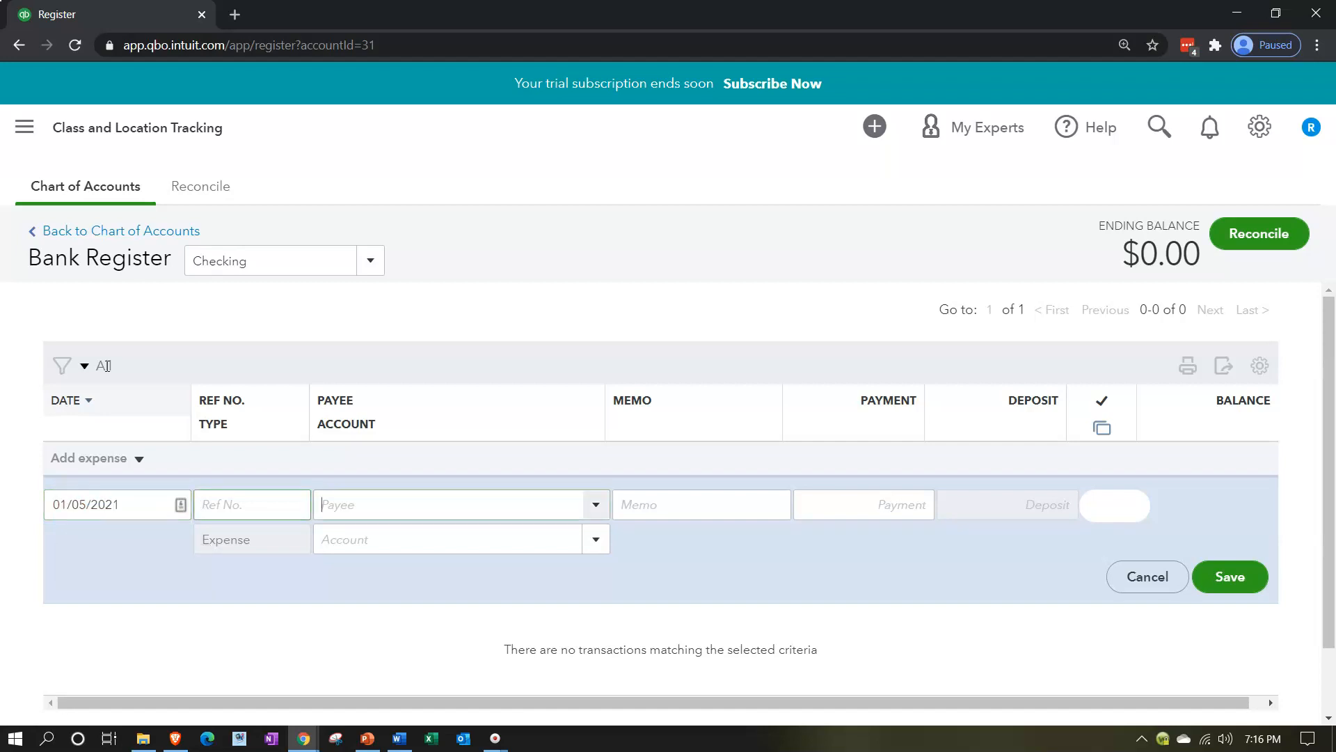
# Enter Edison as the payee of the expense and save it as a new vendor
pyautogui.write('Eei')
pyautogui.press('BackSpace')
pyautogui.press('BackSpace')
pyautogui.write('d')
pyautogui.press('BackSpace')
pyautogui.press('BackSpace')
pyautogui.write('son')
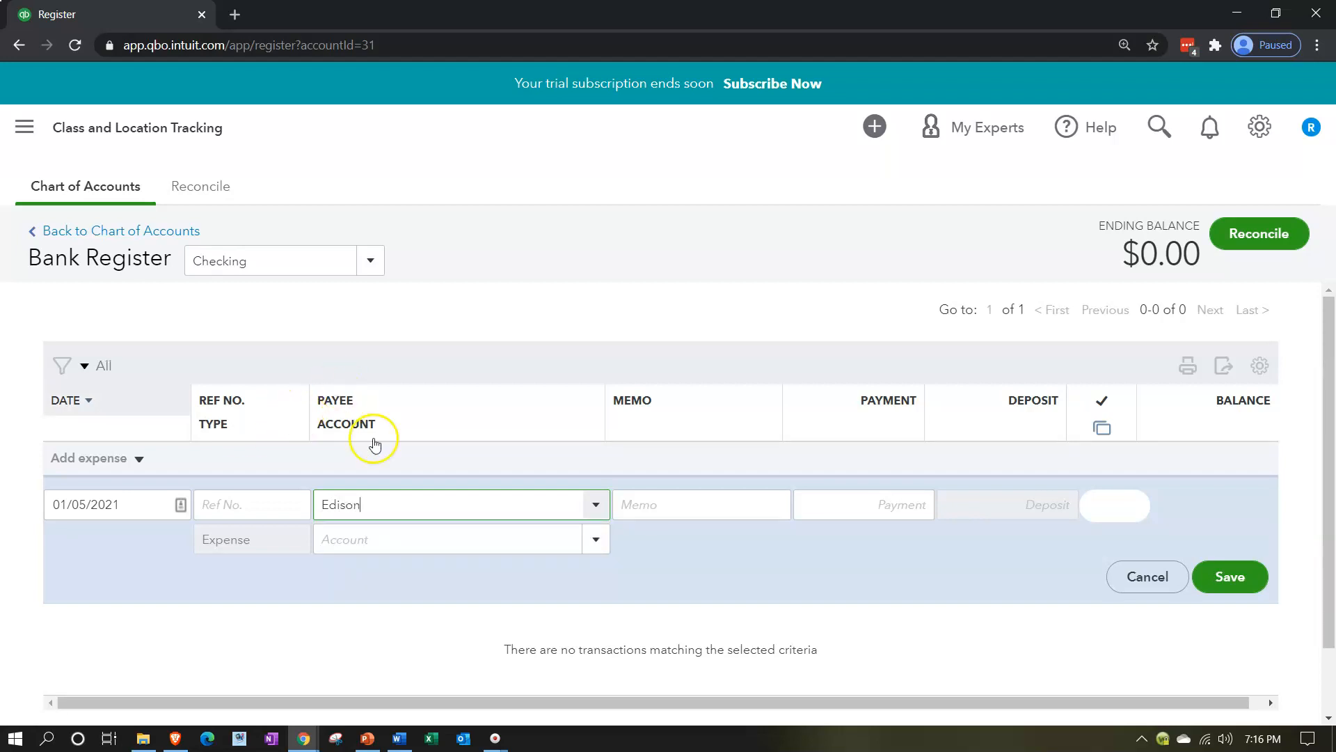
pyautogui.press('Tab')
pyautogui.click(589, 374)
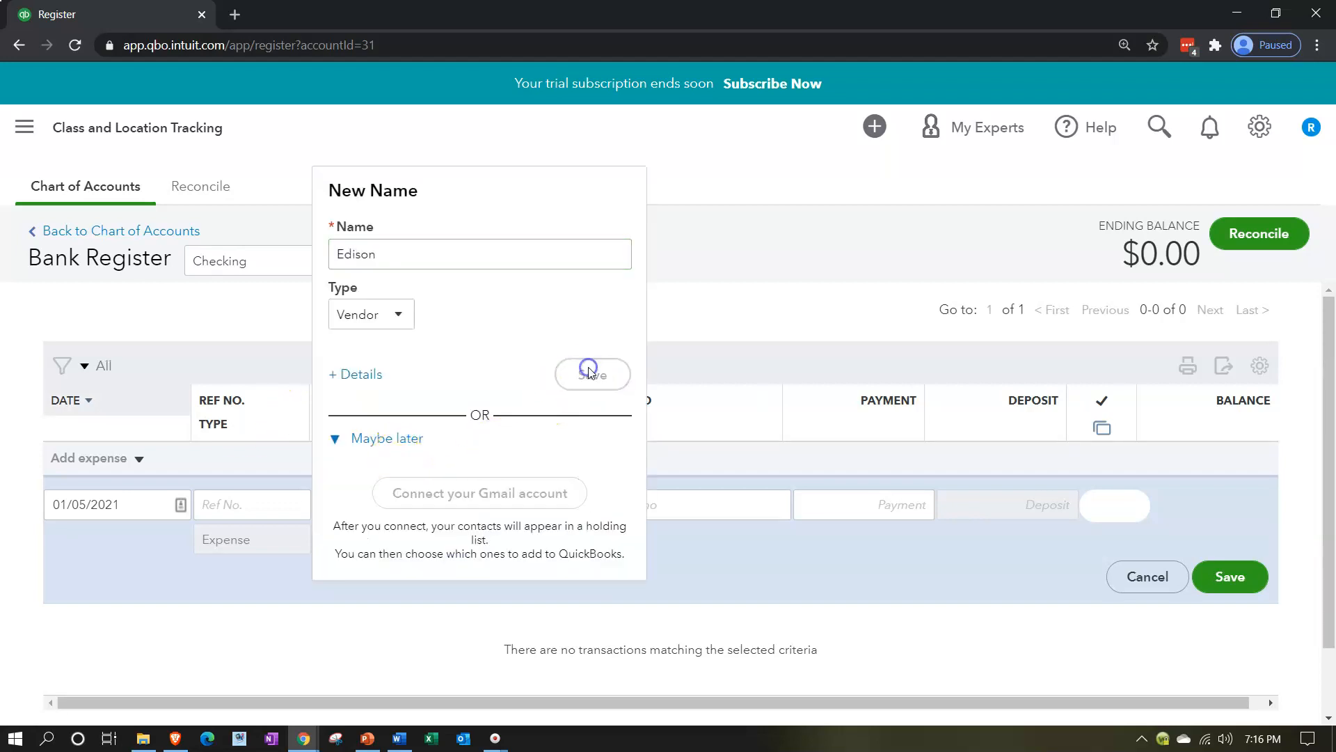
# Set the payment to 150, assign the expense to the L1 Utilities sub-account and save the transaction
pyautogui.click(857, 504)
pyautogui.write('150')
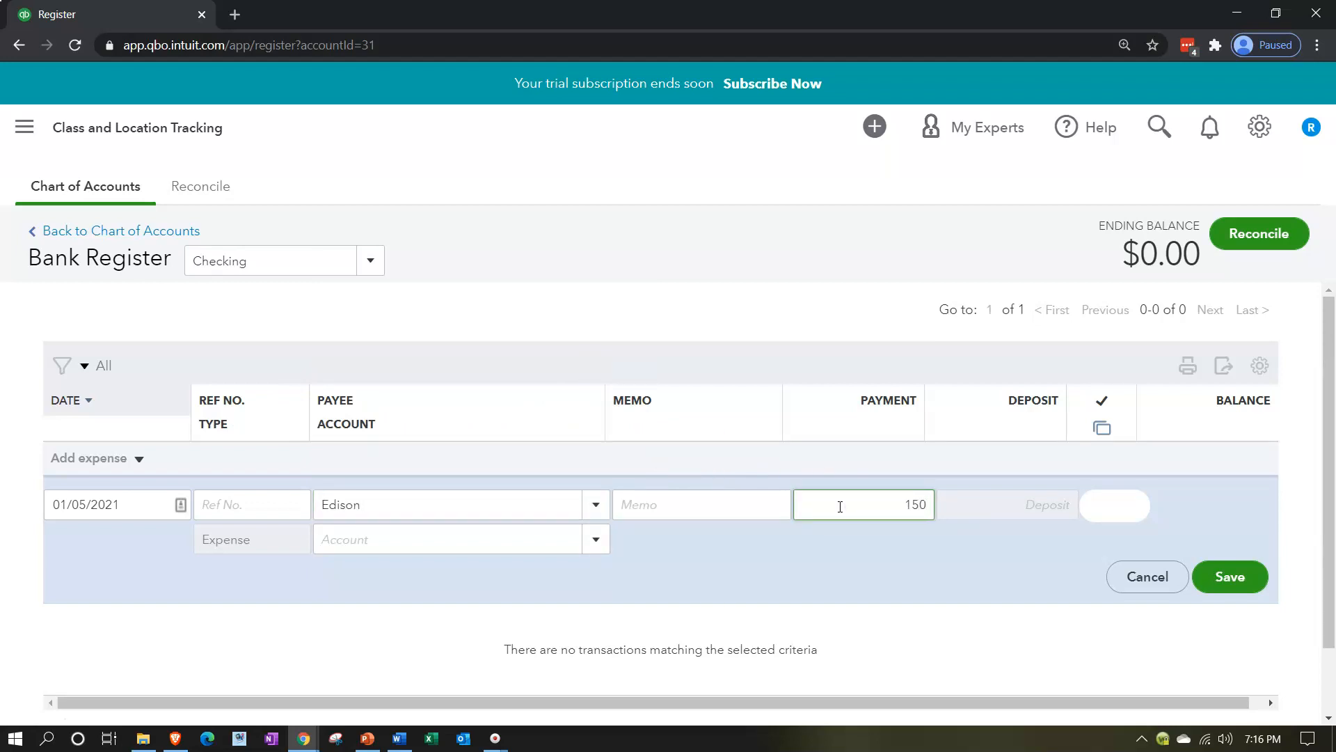
pyautogui.press('Tab')
pyautogui.click(530, 534)
pyautogui.write('Utilities')
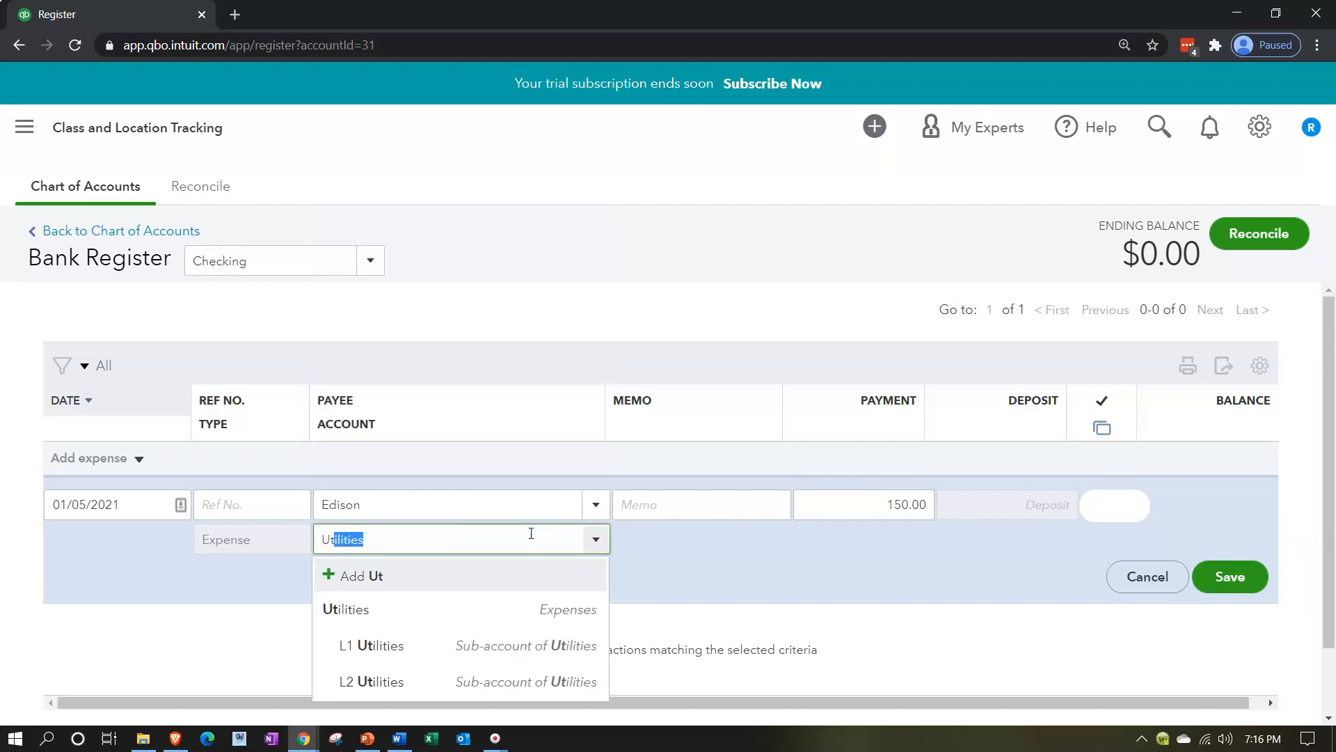
pyautogui.click(403, 644)
pyautogui.click(1129, 581)
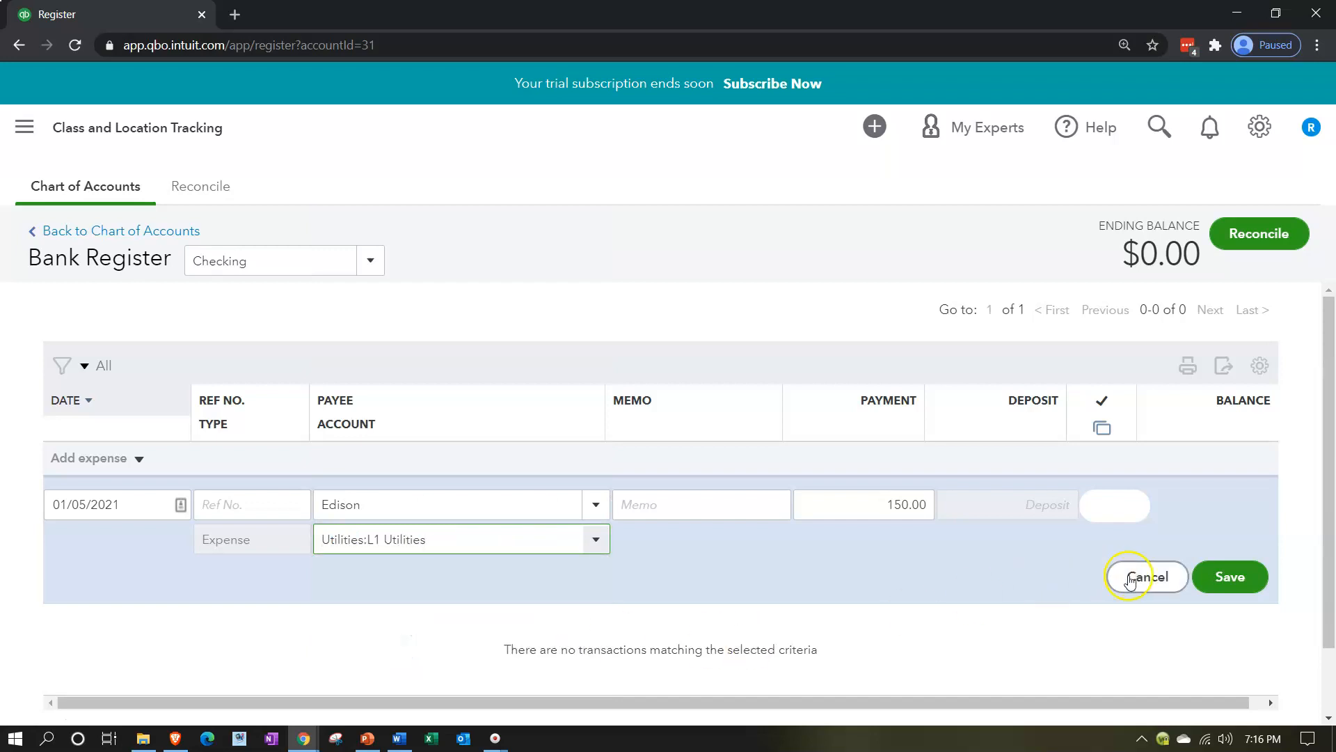
pyautogui.click(1212, 577)
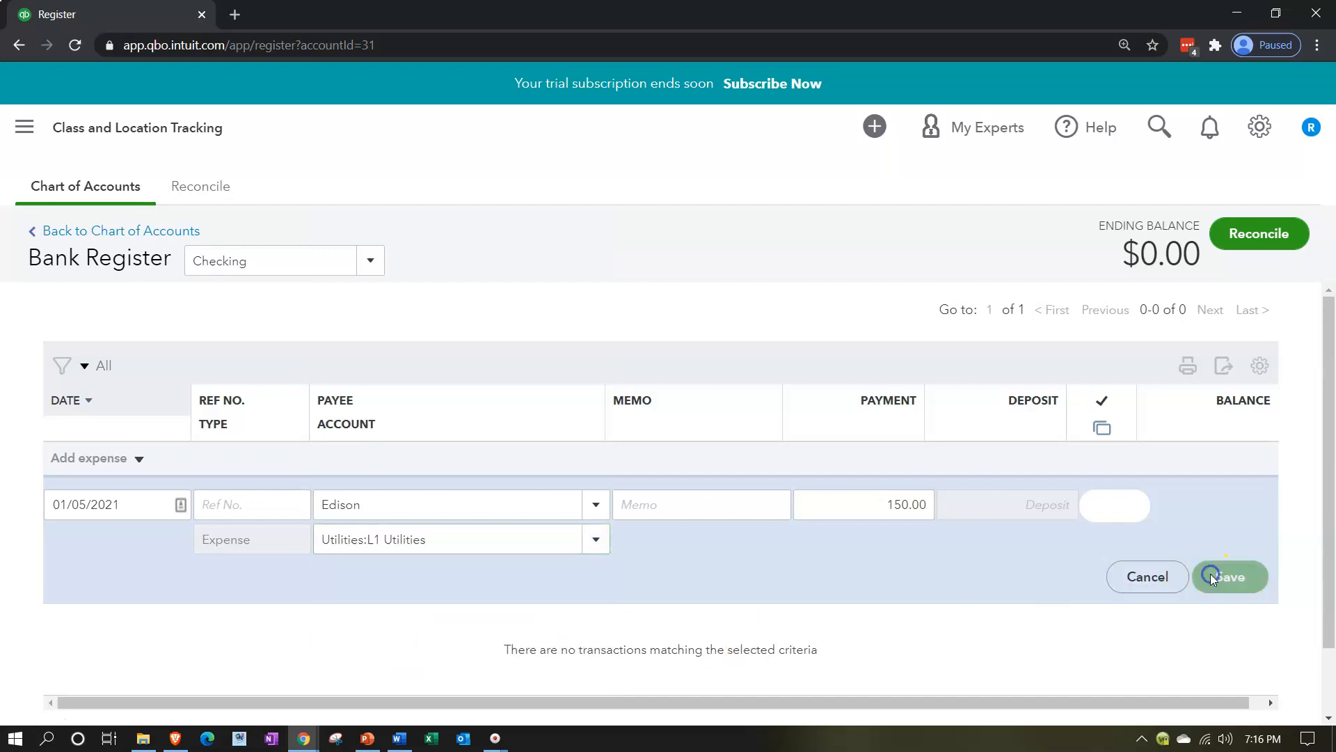
# Start a second expense entry dated 01/05/2021 with Edison as the payee, leaving the reference number and memo blank
pyautogui.click(146, 454)
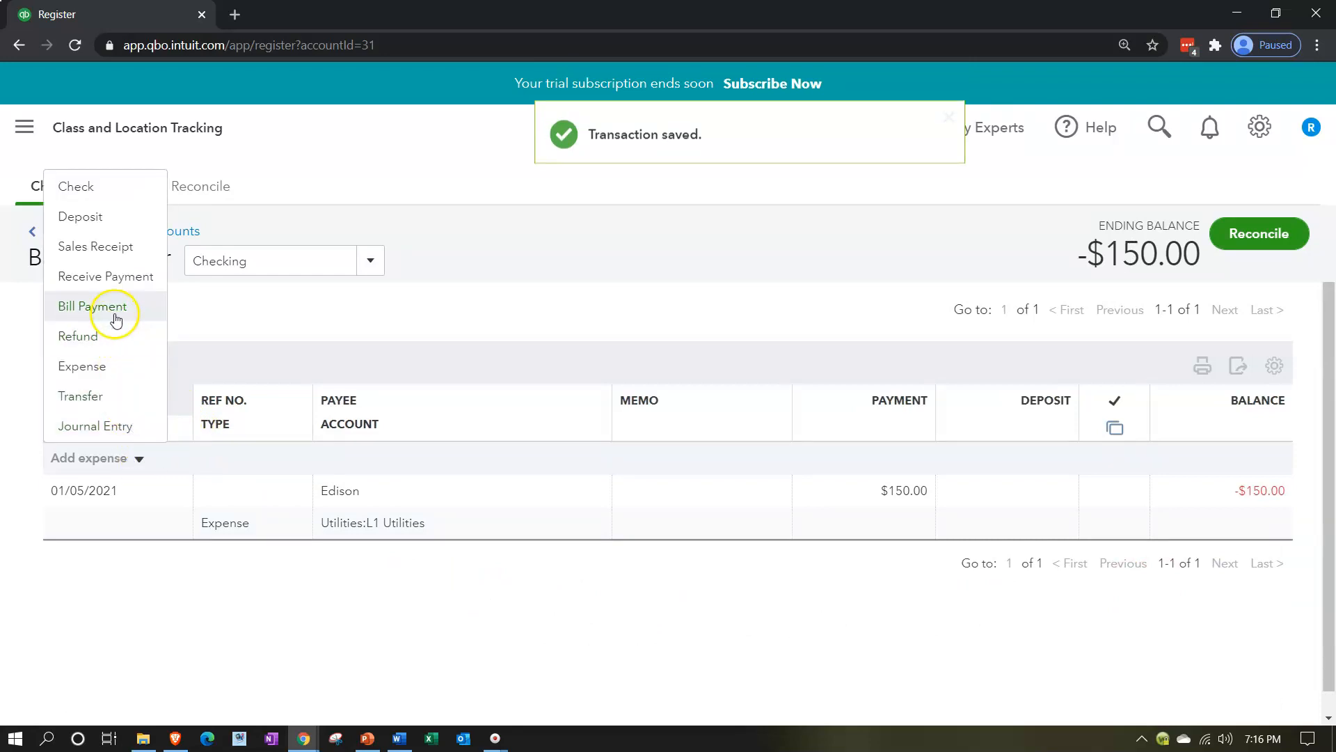
pyautogui.click(113, 362)
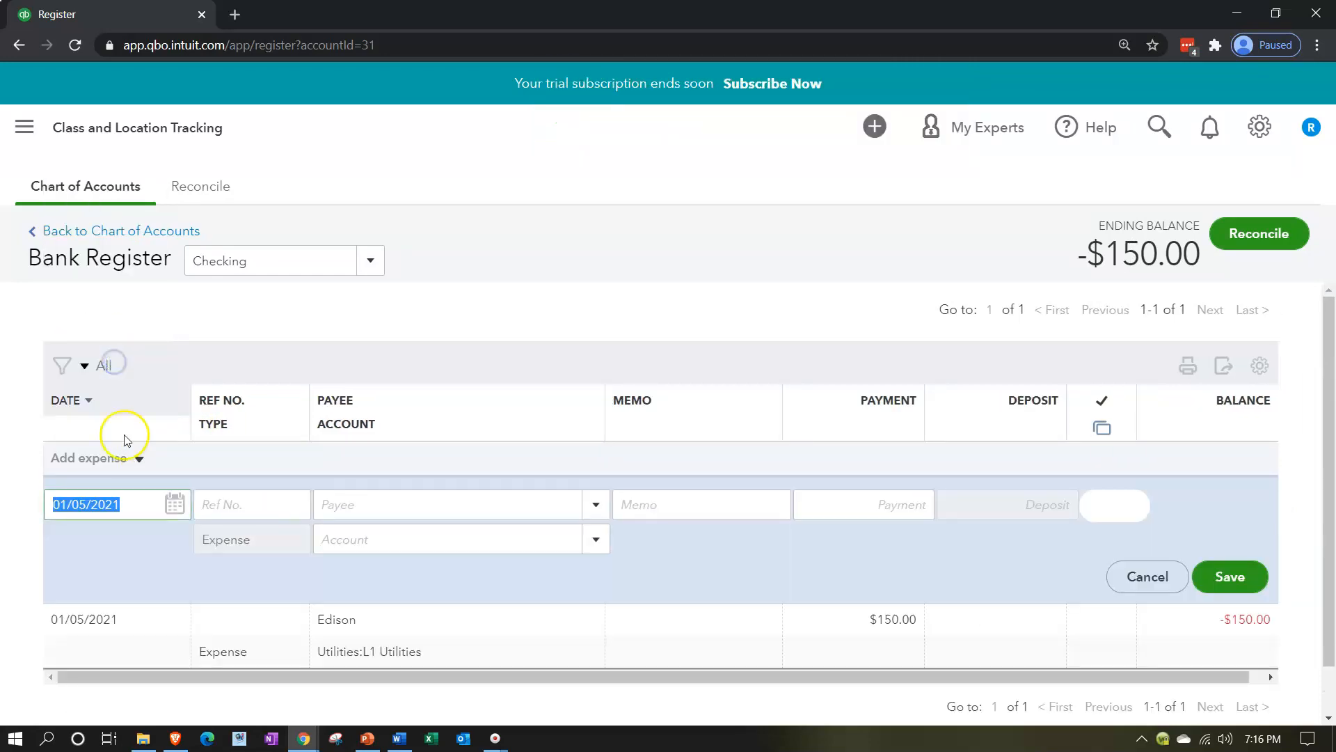
pyautogui.press('Tab')
pyautogui.press('Tab')
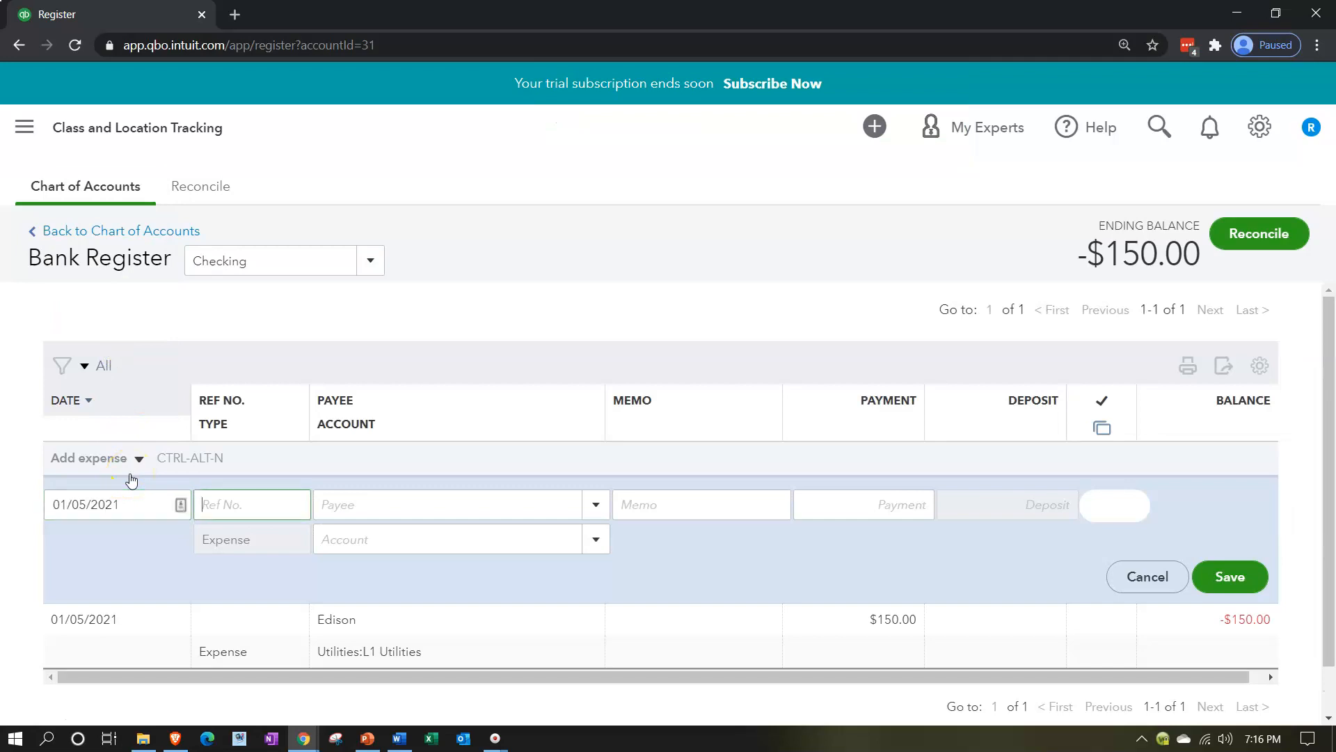
pyautogui.write('D')
pyautogui.press('BackSpace')
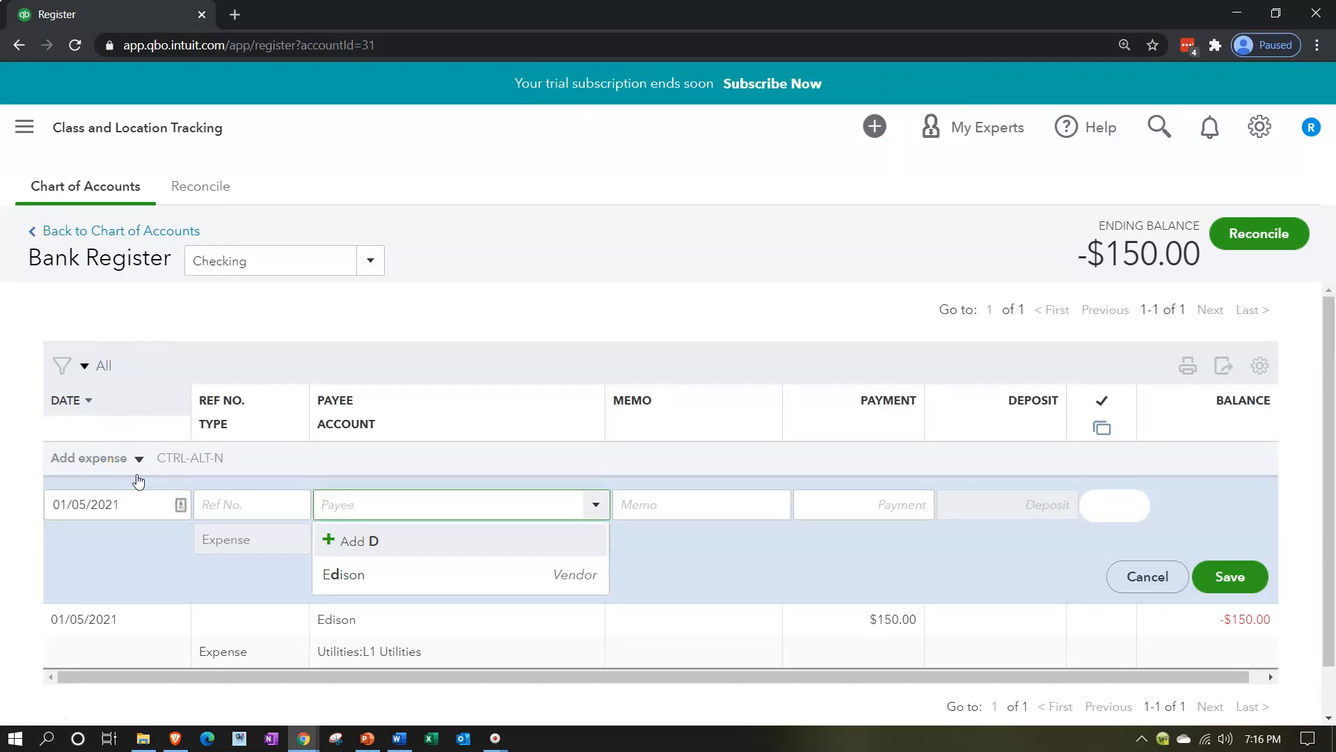
pyautogui.write('e')
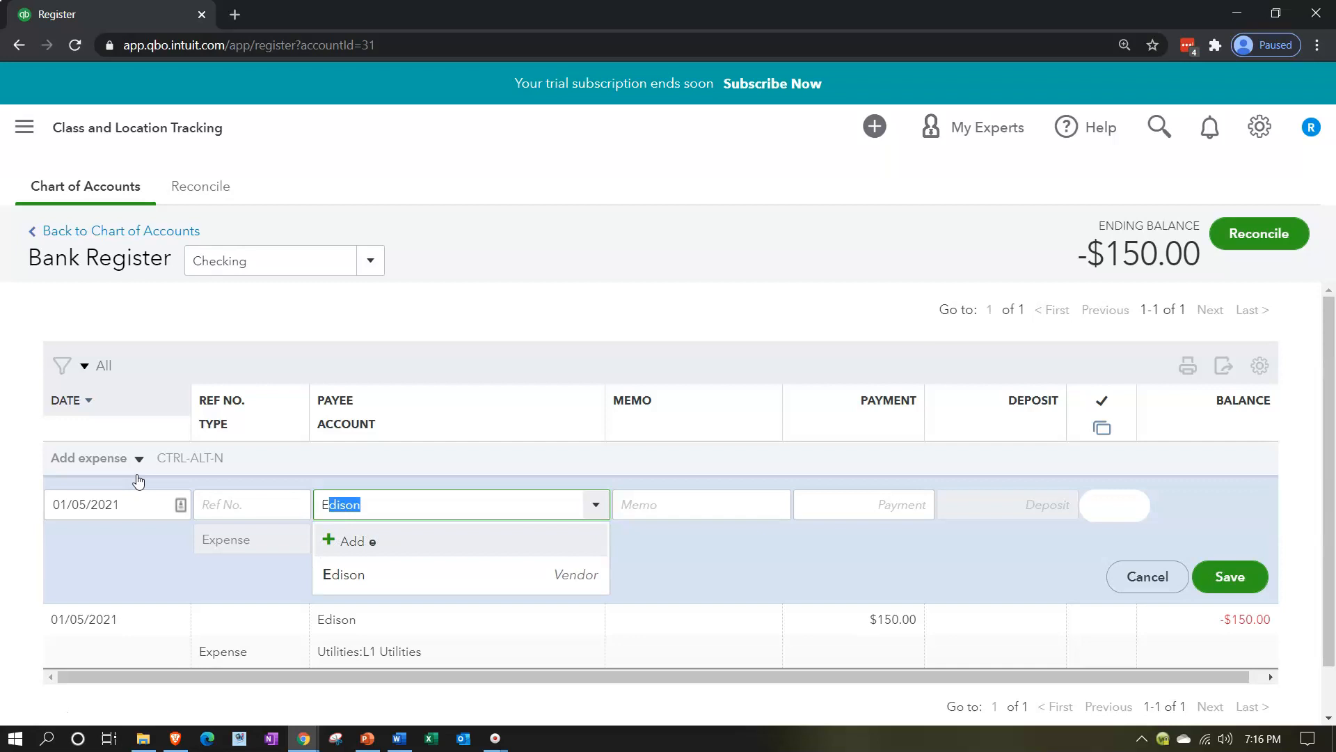
pyautogui.press('Tab')
pyautogui.press('Tab')
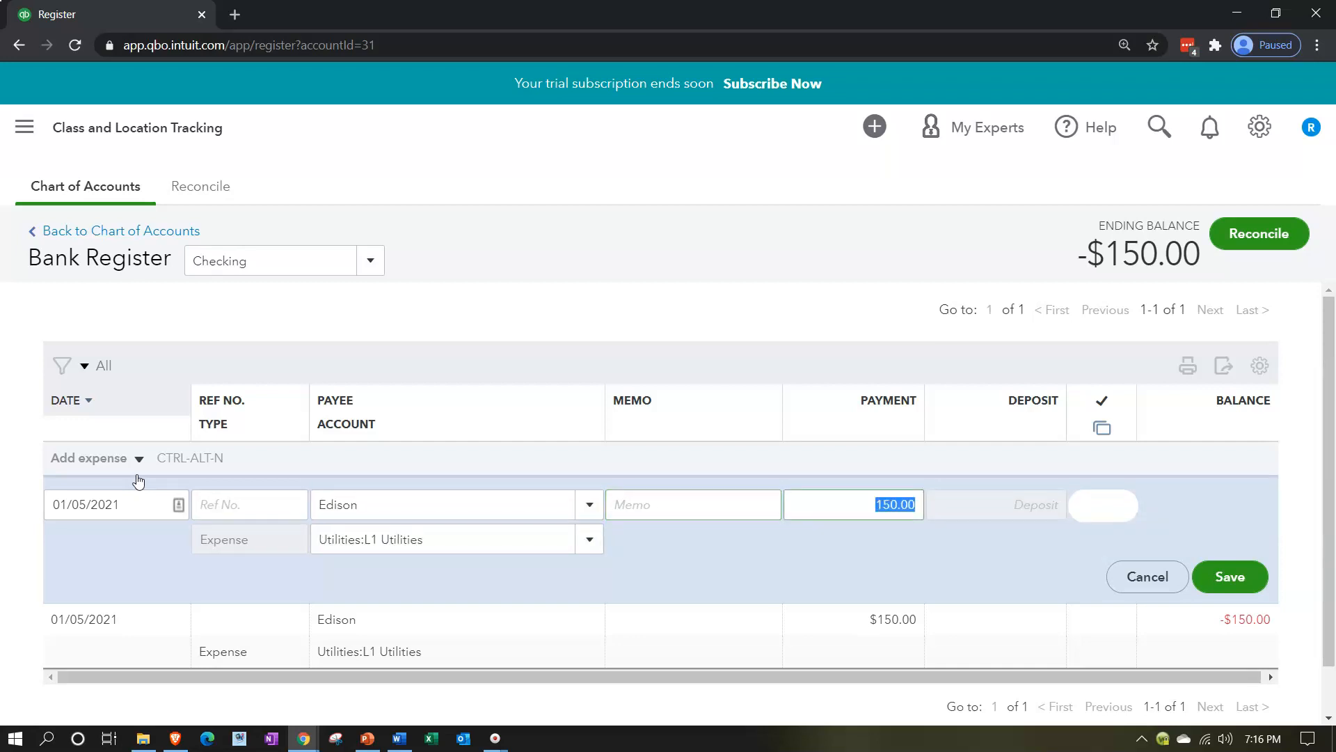
# Set the payment to 200.00, change the account to L2 Utilities and save the second expense
pyautogui.write('200.00')
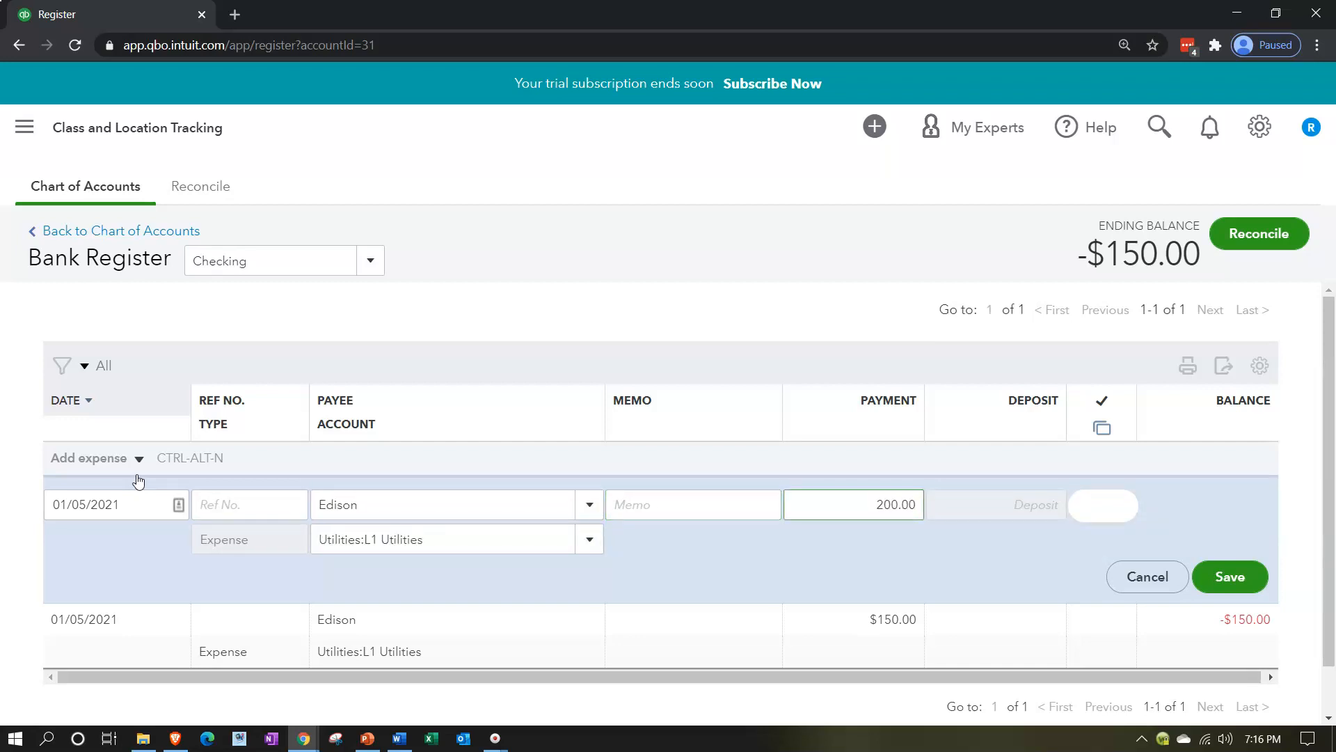
pyautogui.press('Tab')
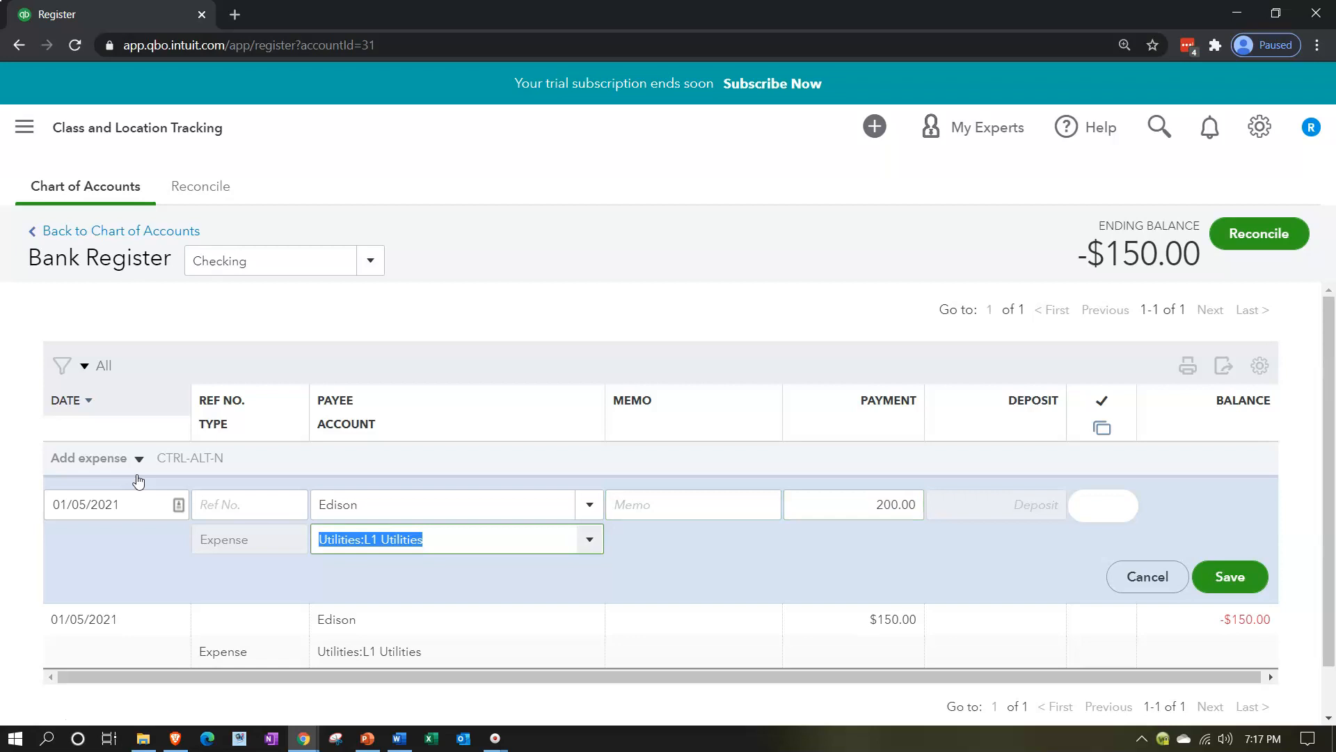
pyautogui.write('L2')
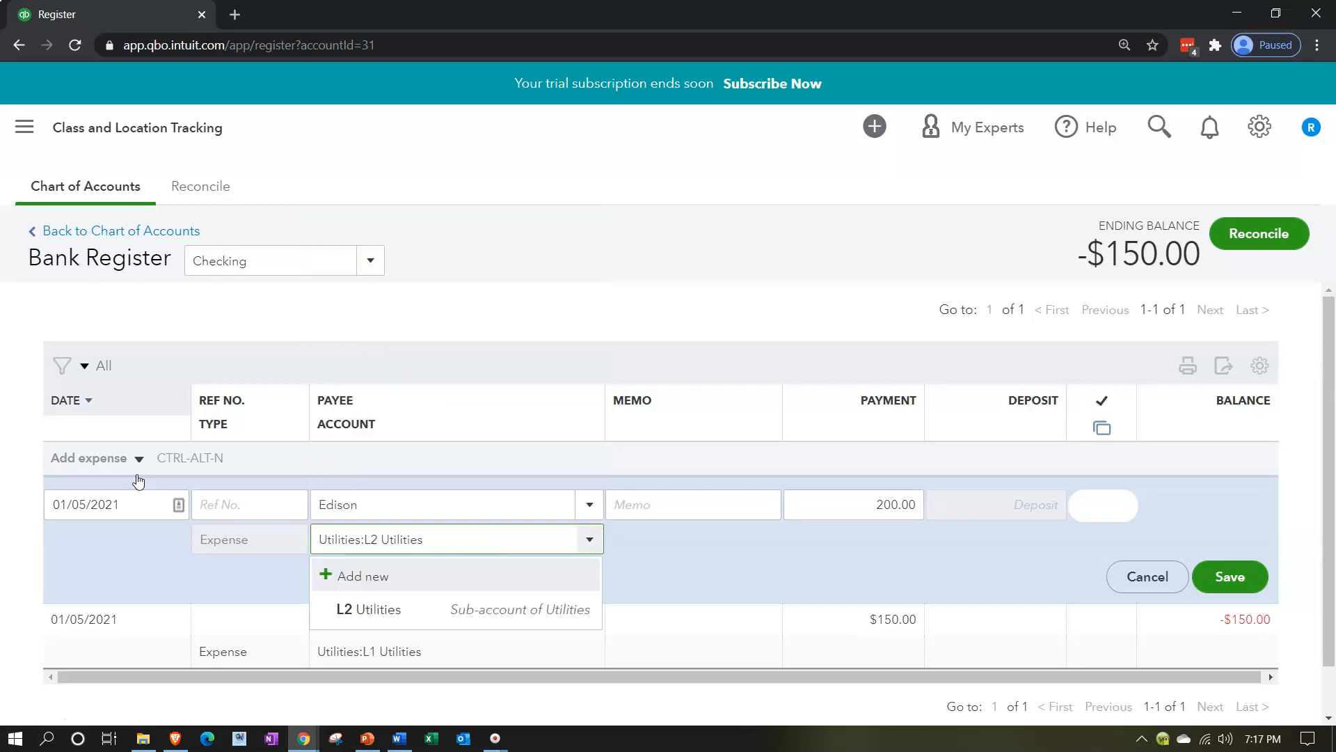
pyautogui.press('Tab')
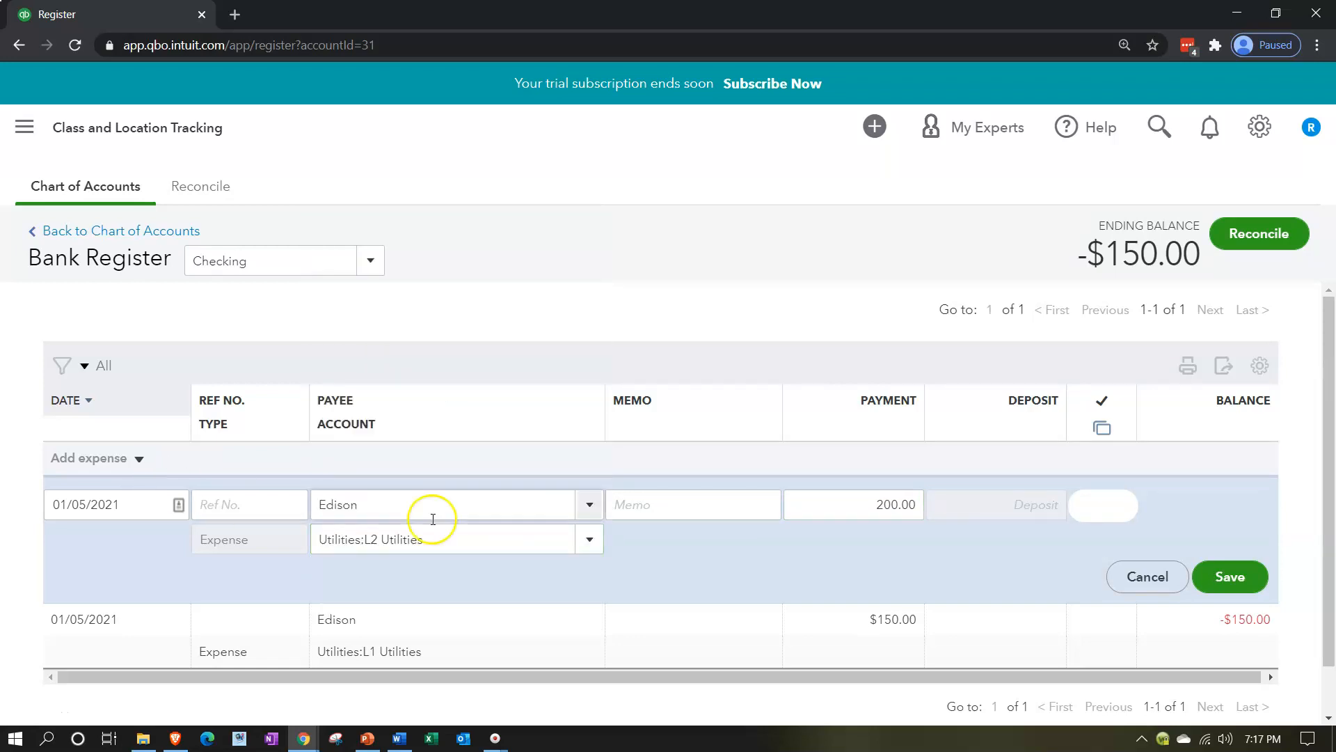
pyautogui.click(1243, 579)
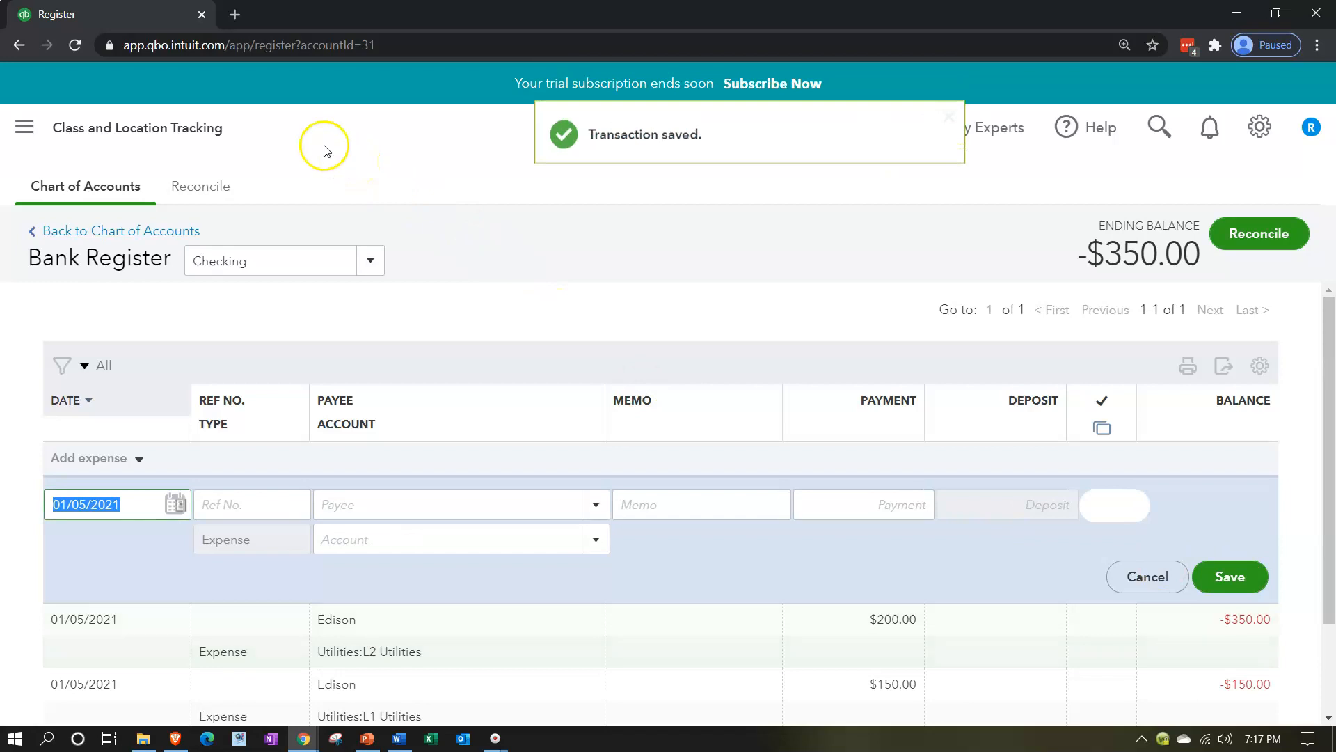
# Duplicate the register's browser tab and open the Profit and Loss report in the copy
pyautogui.rightClick(141, 14)
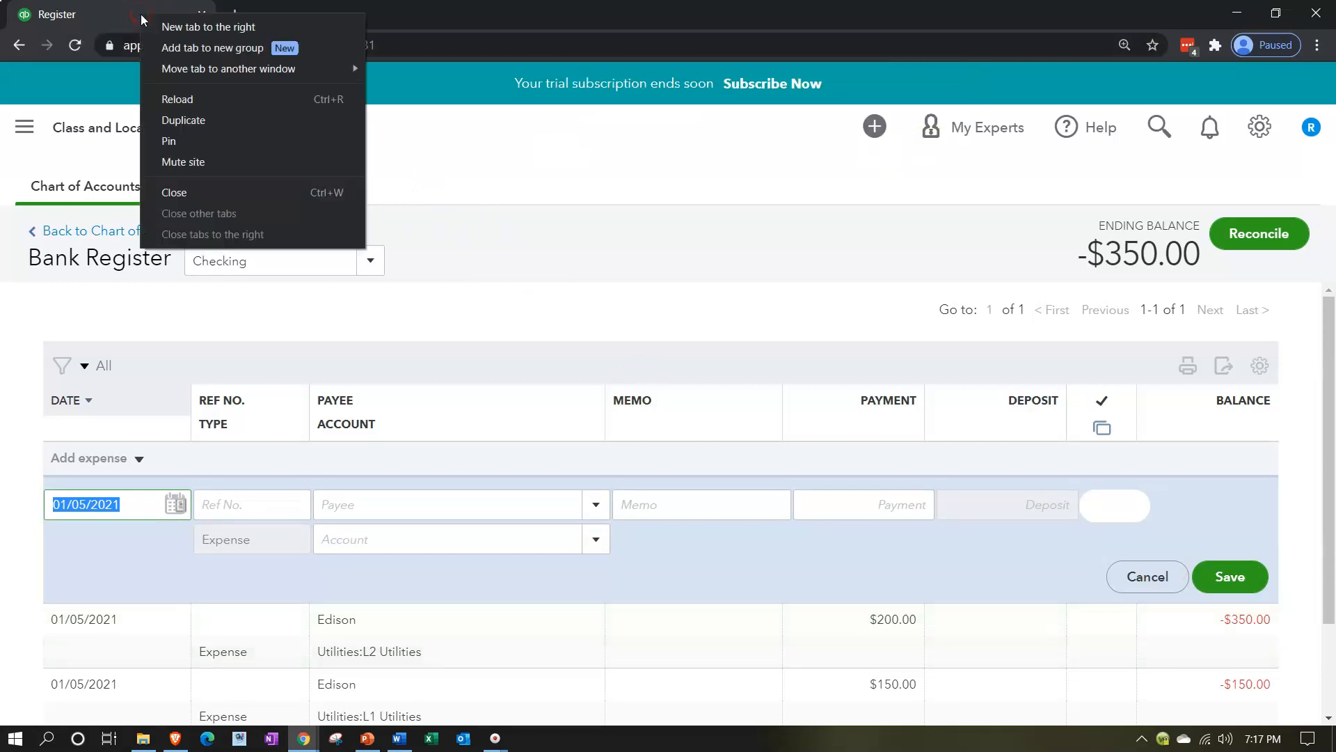
pyautogui.click(173, 128)
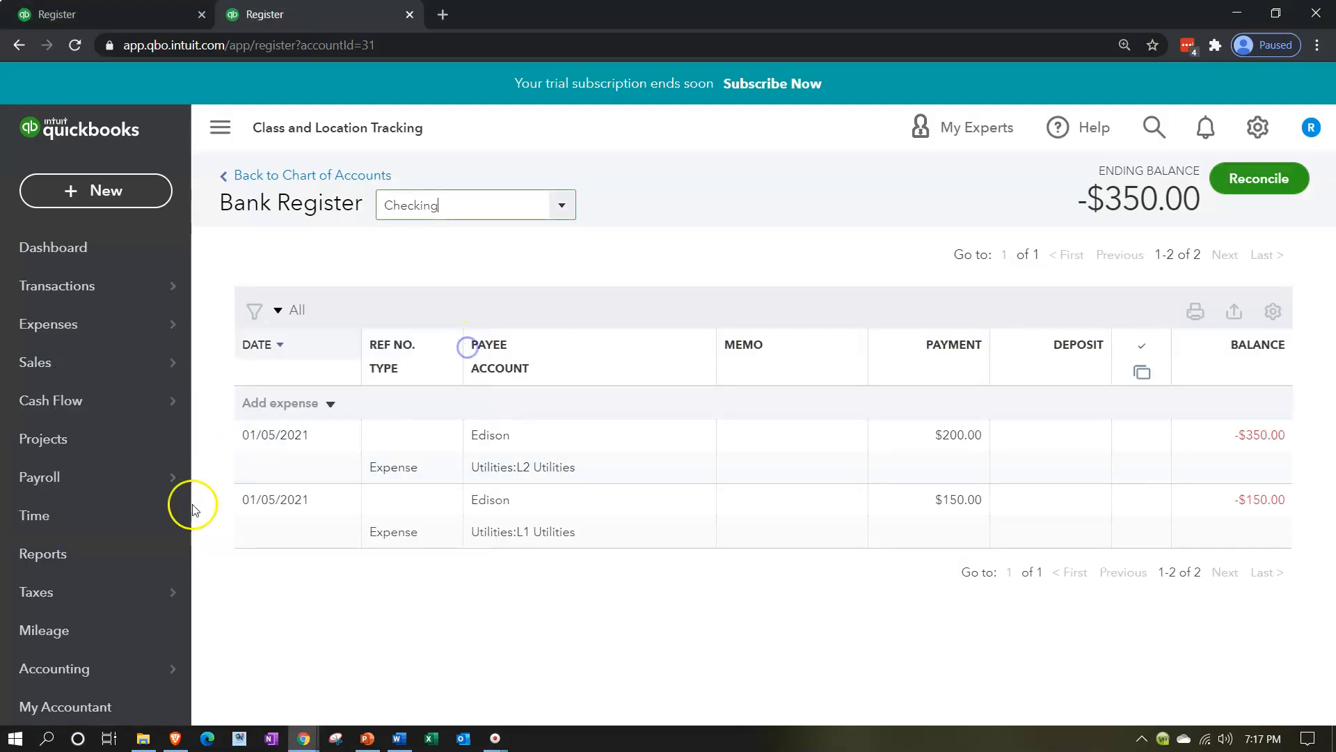
pyautogui.moveTo(98, 615)
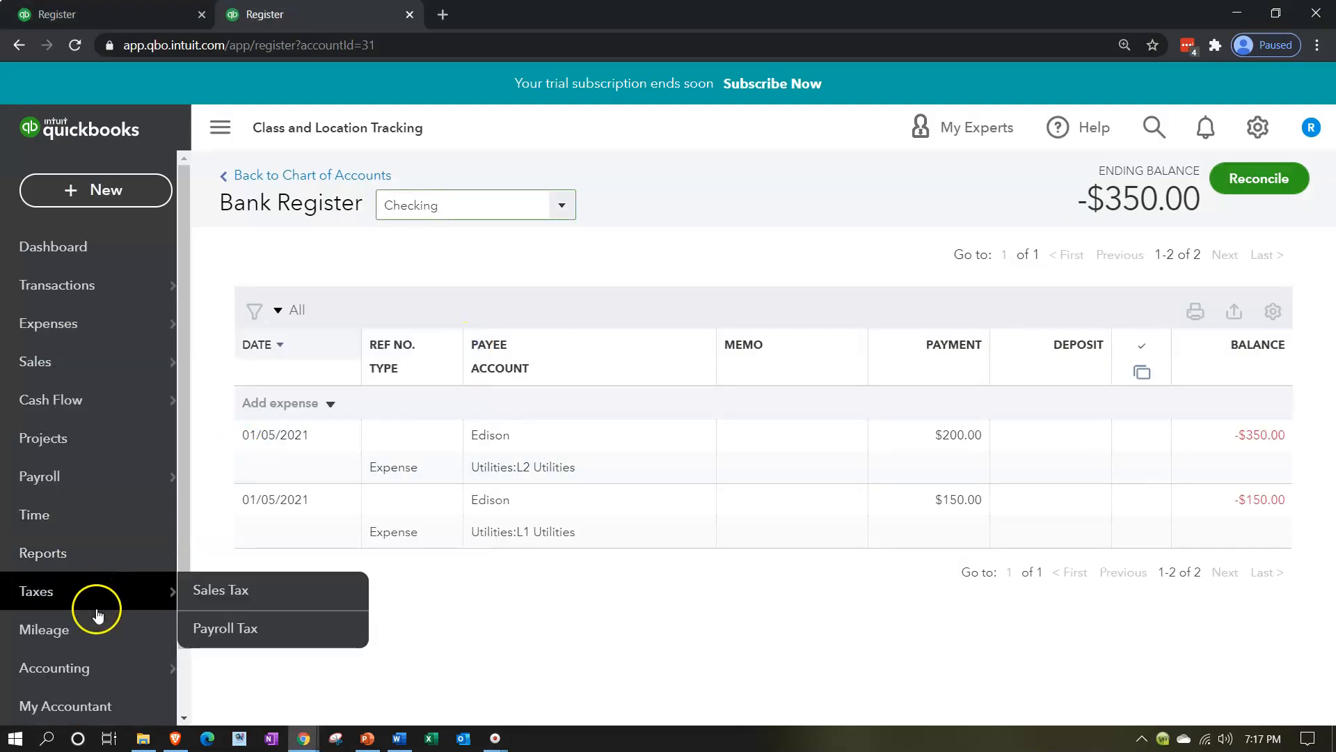
pyautogui.click(96, 667)
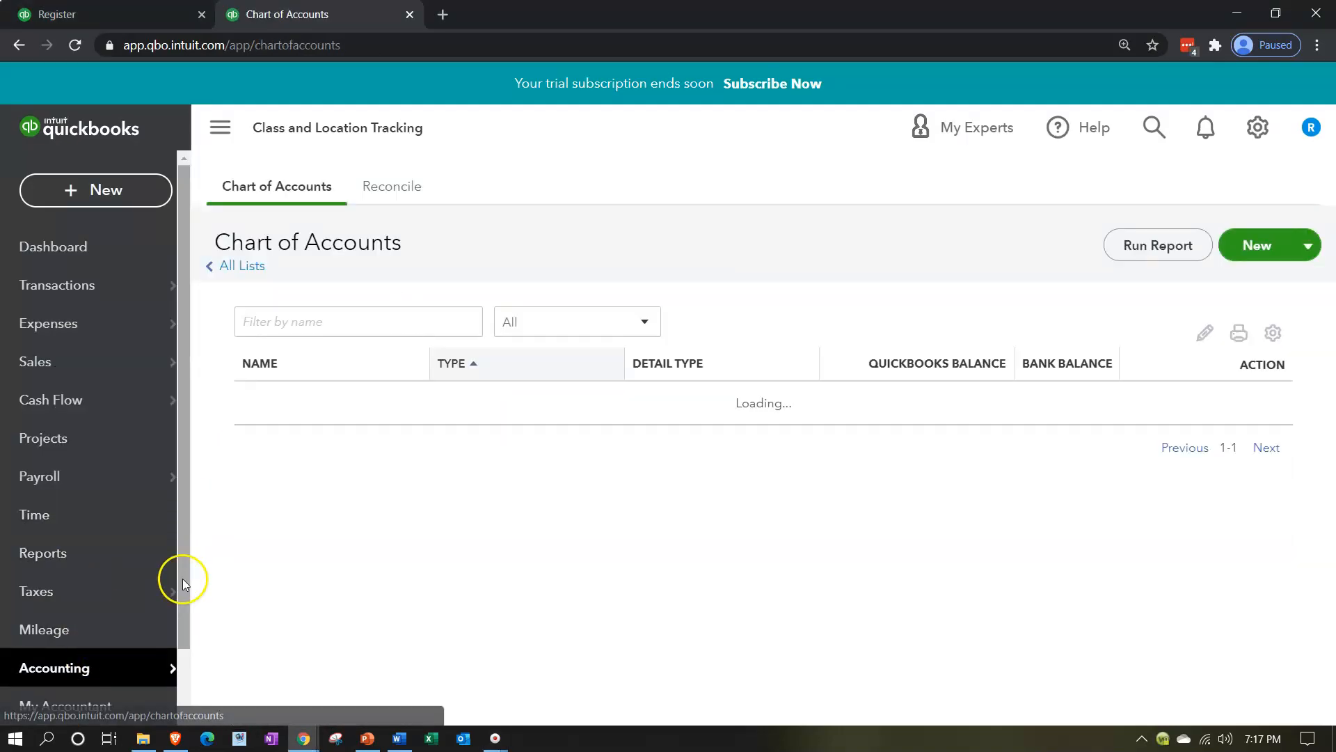
pyautogui.click(125, 564)
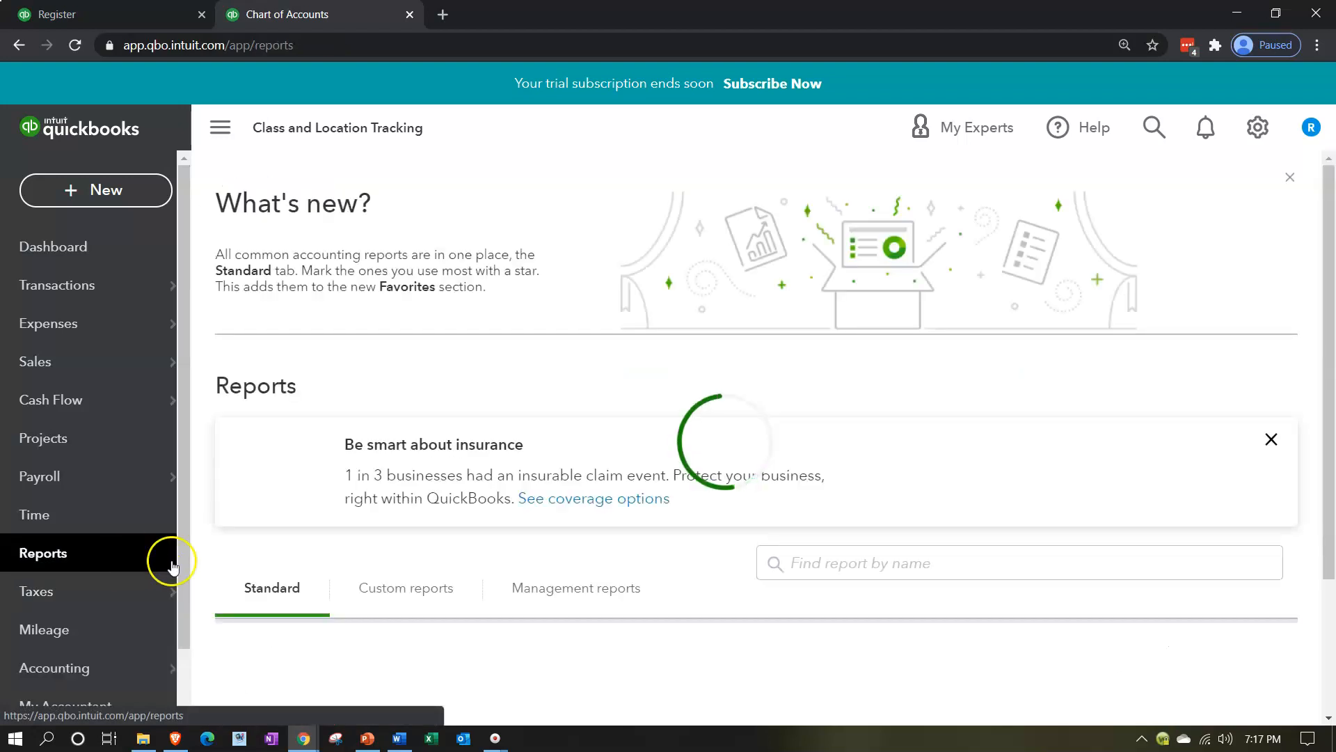
pyautogui.scroll(-2, 487, 522)
pyautogui.scroll(-1, 489, 522)
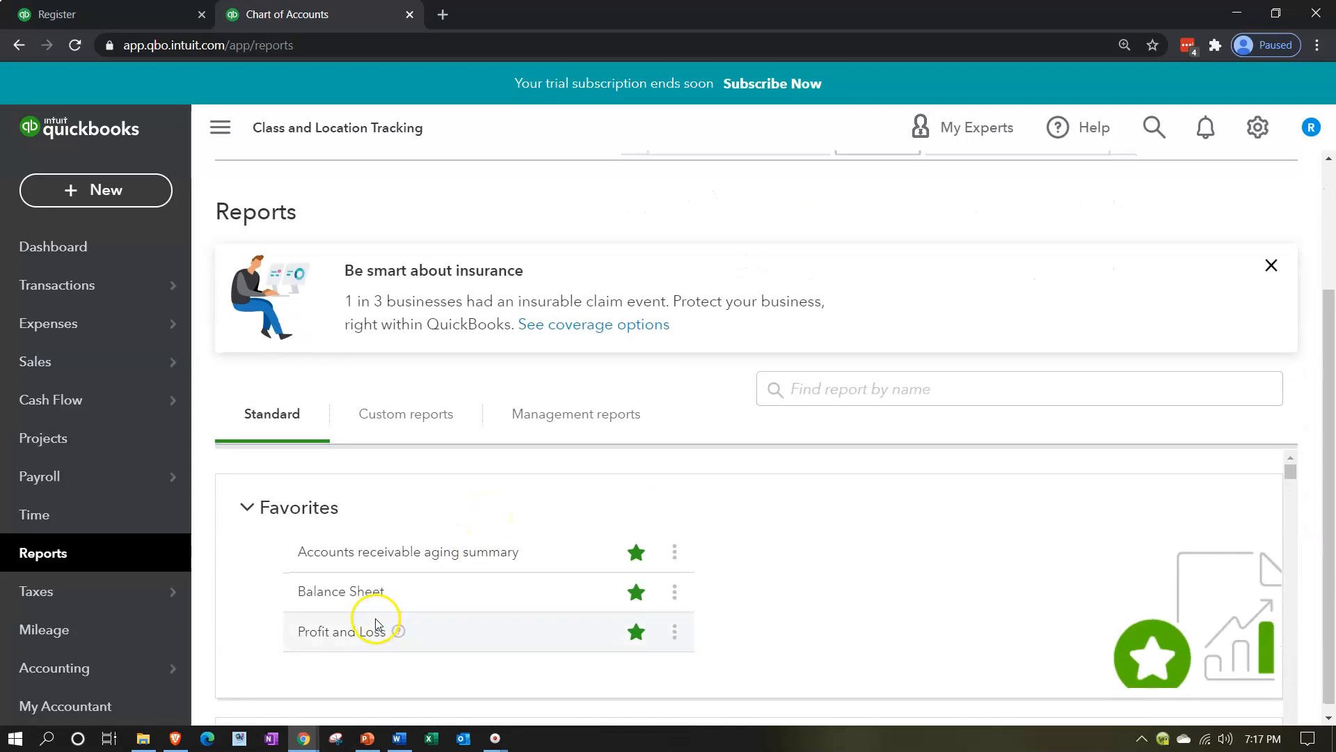
pyautogui.click(353, 632)
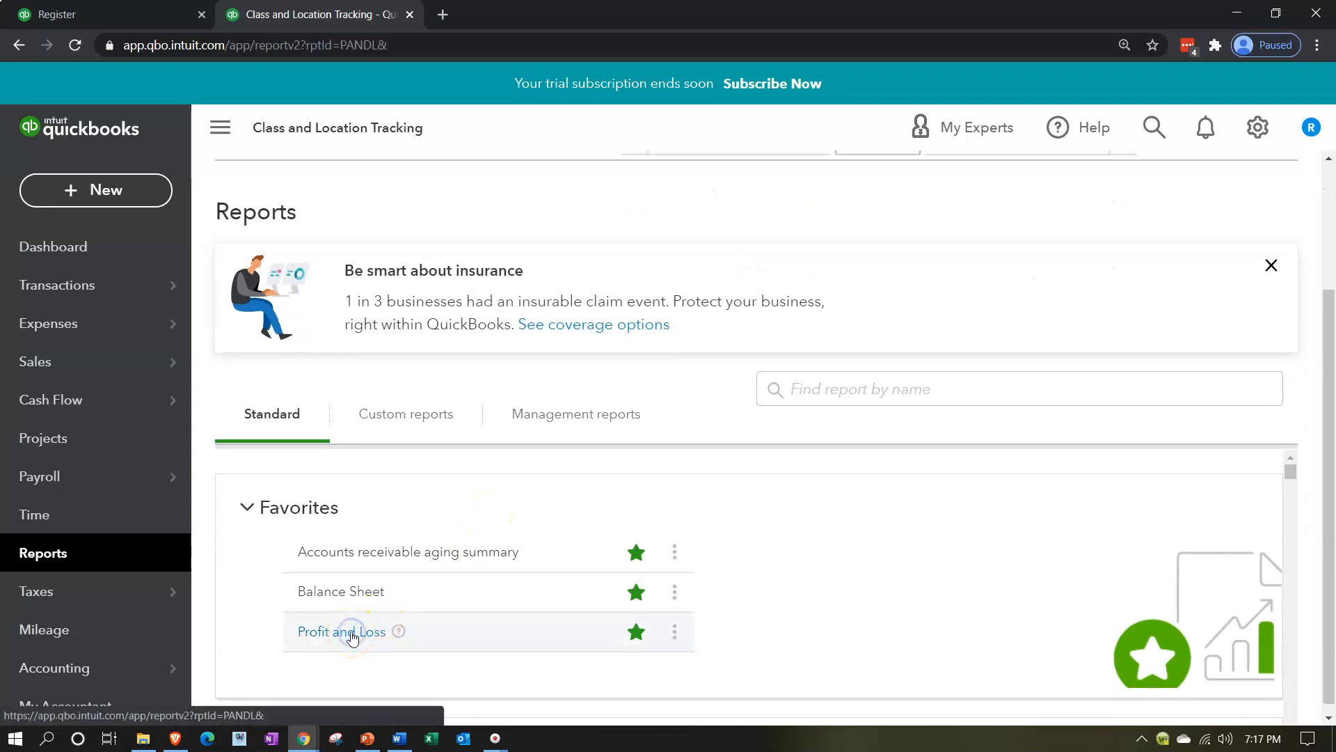
# Set the report period to 01/01/2021 through 12/31/2021 and run the Profit and Loss report
pyautogui.scroll(3, 355, 612)
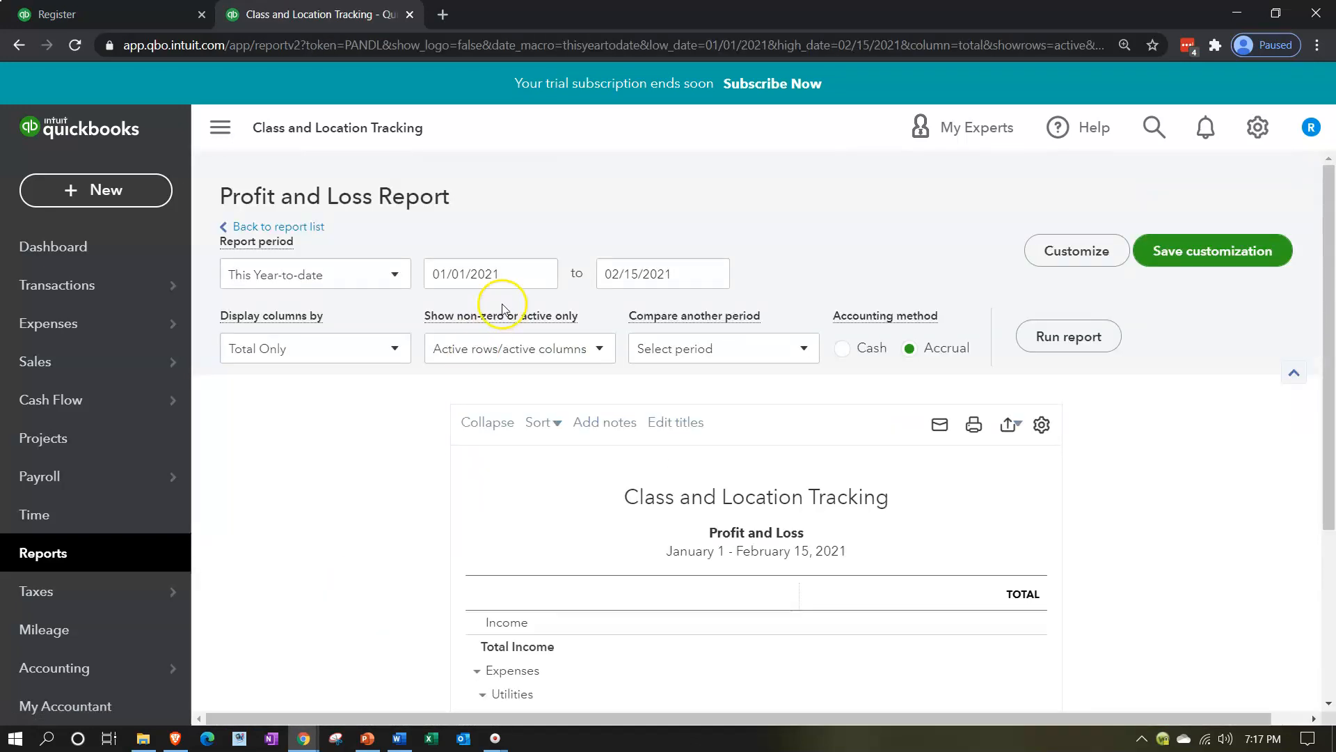
pyautogui.write('010121')
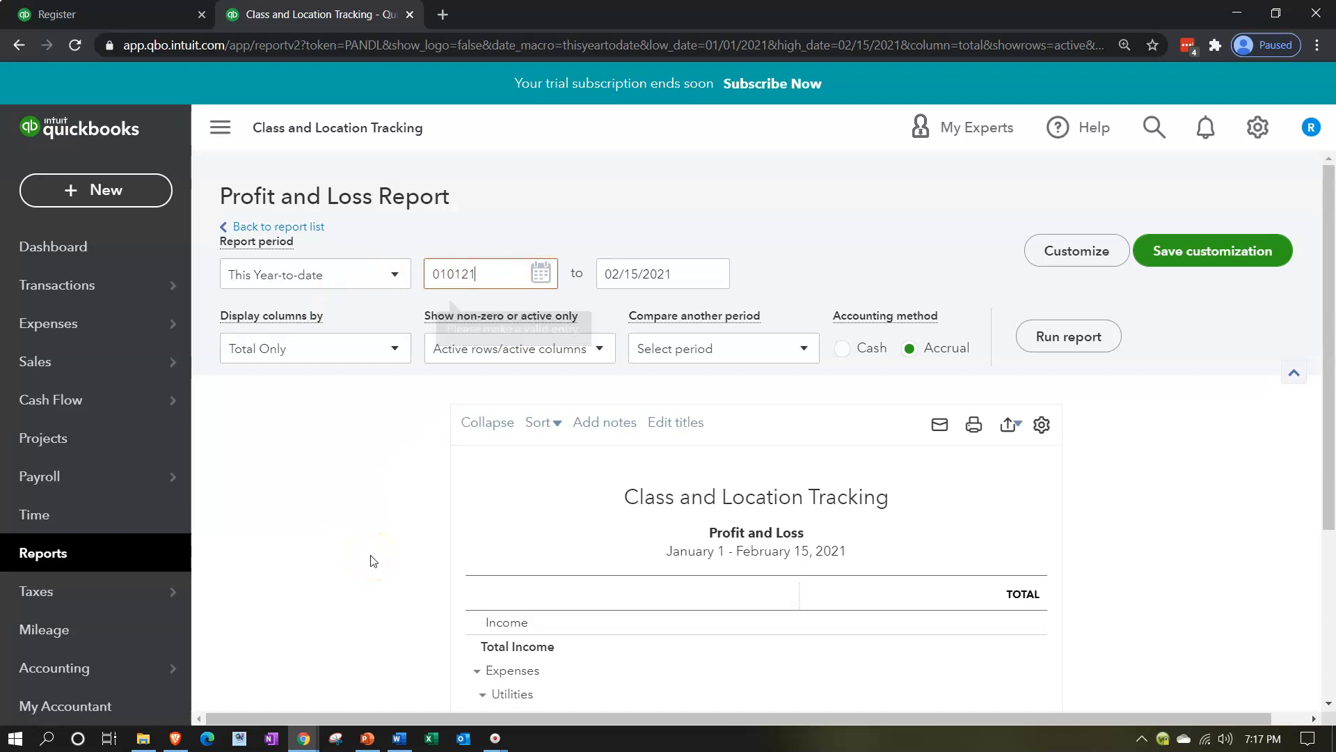
pyautogui.press('Tab')
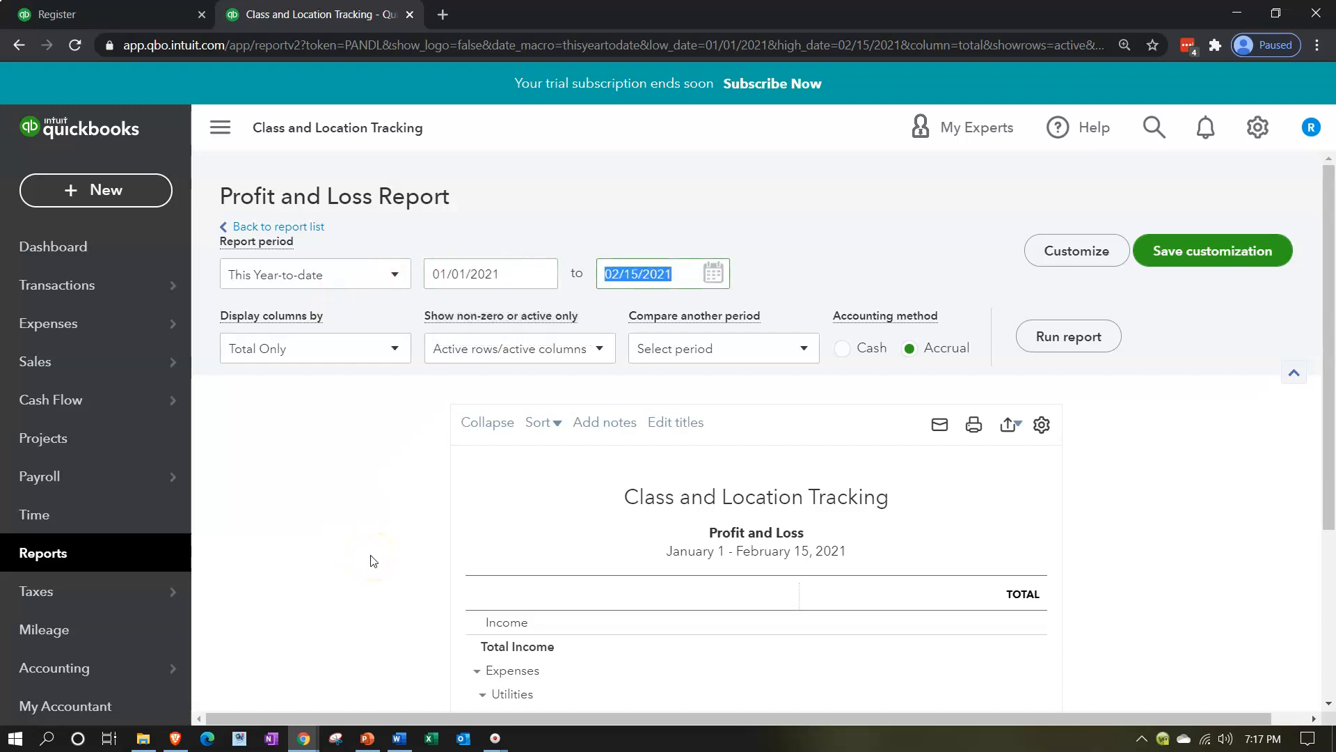
pyautogui.write('123121')
pyautogui.press('Tab')
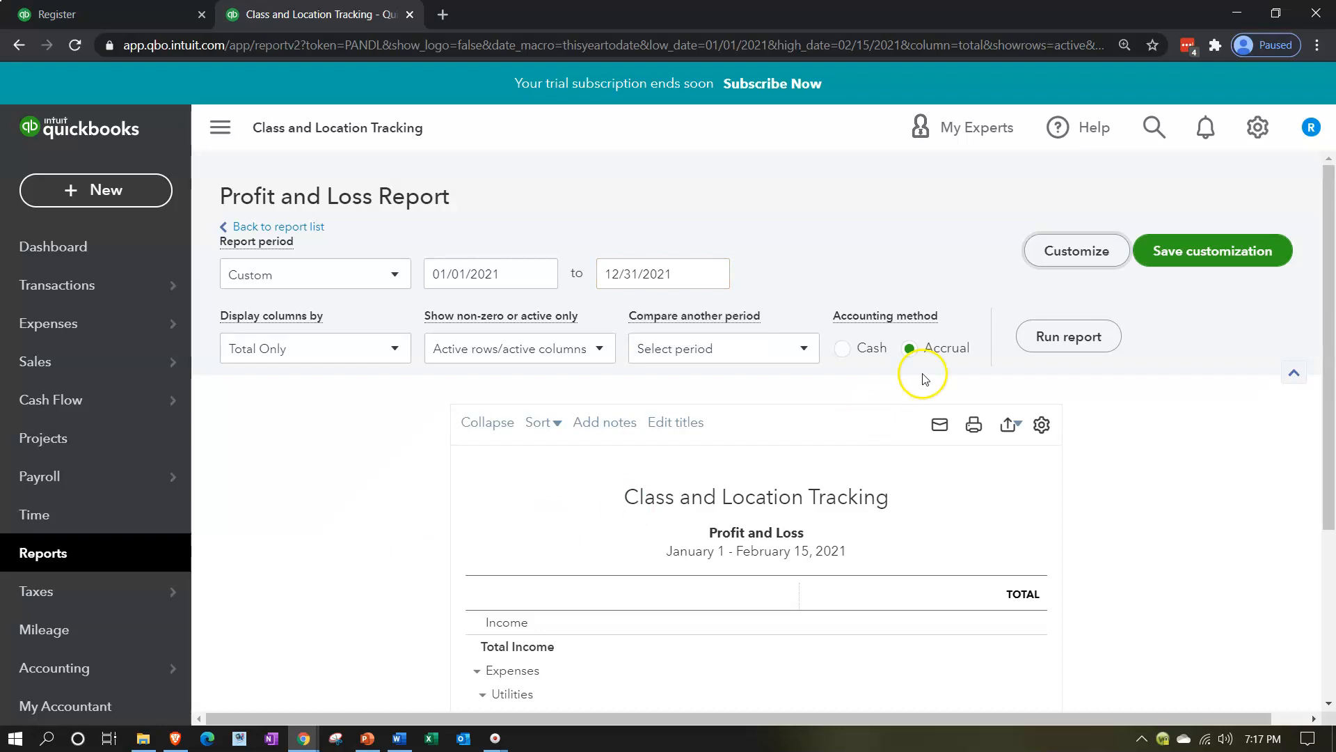
pyautogui.click(1059, 336)
pyautogui.scroll(-3, 1005, 429)
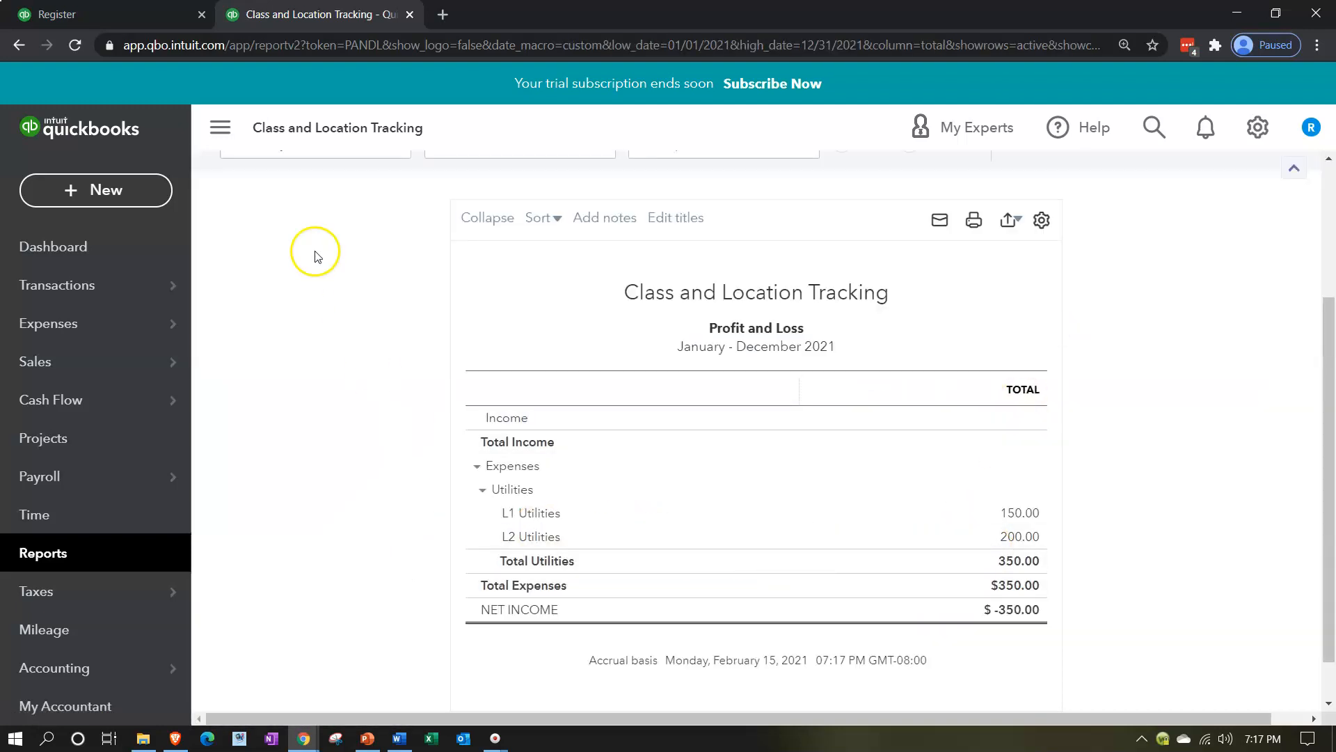
# Hide the side navigation, then collapse and re-expand the Utilities group to compare its total with the location sub-accounts
pyautogui.click(221, 127)
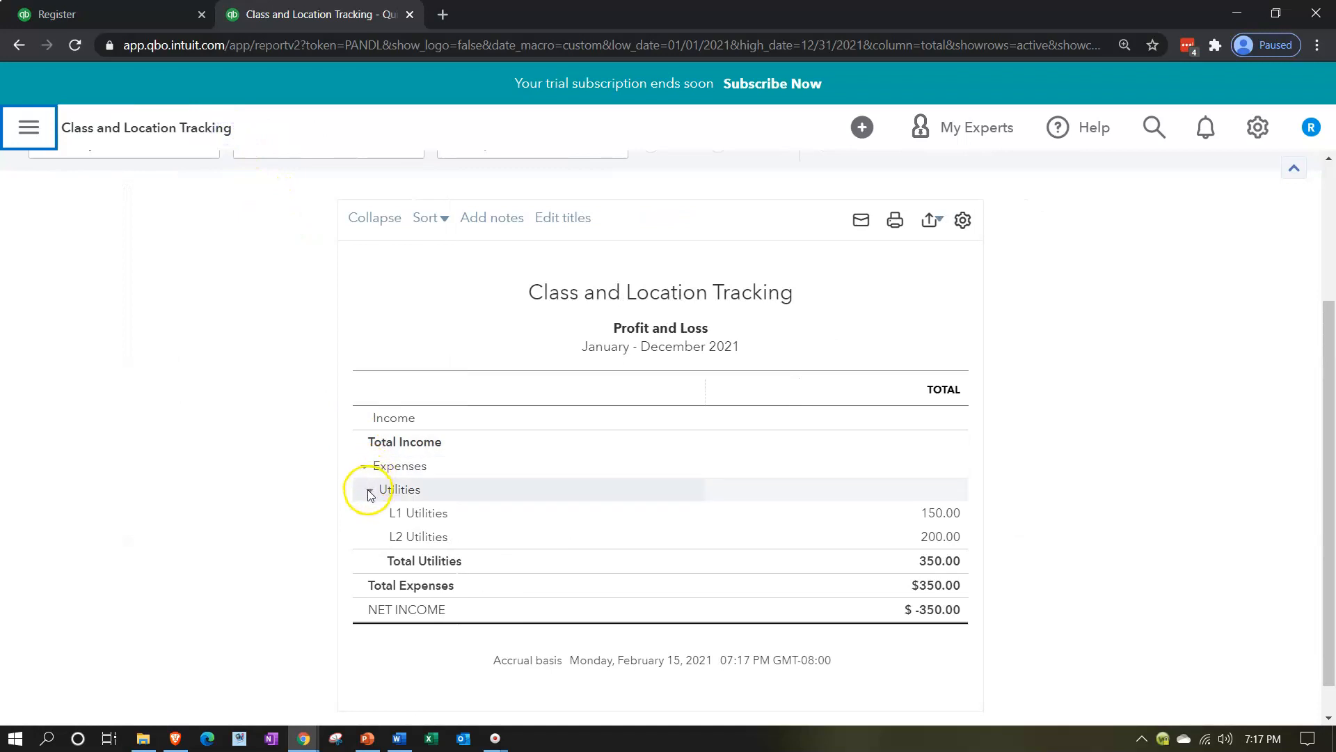
pyautogui.click(370, 493)
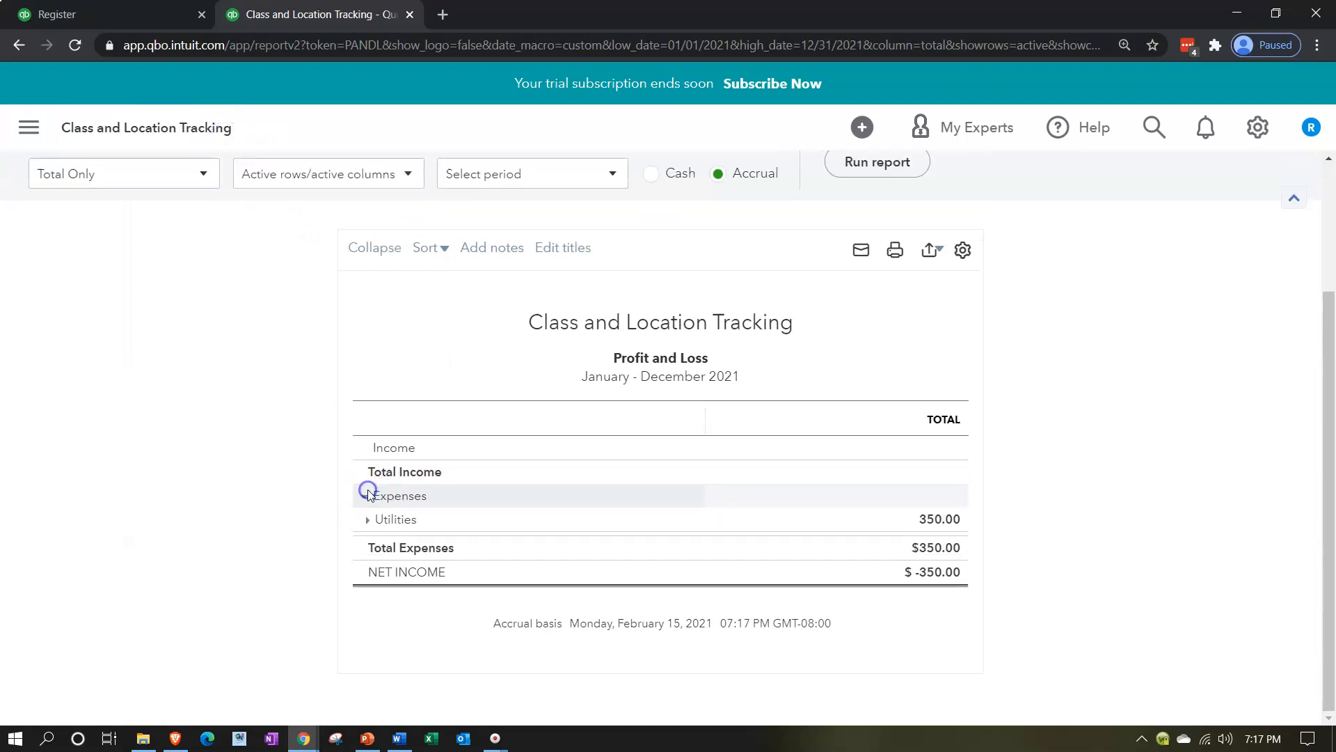
pyautogui.click(368, 524)
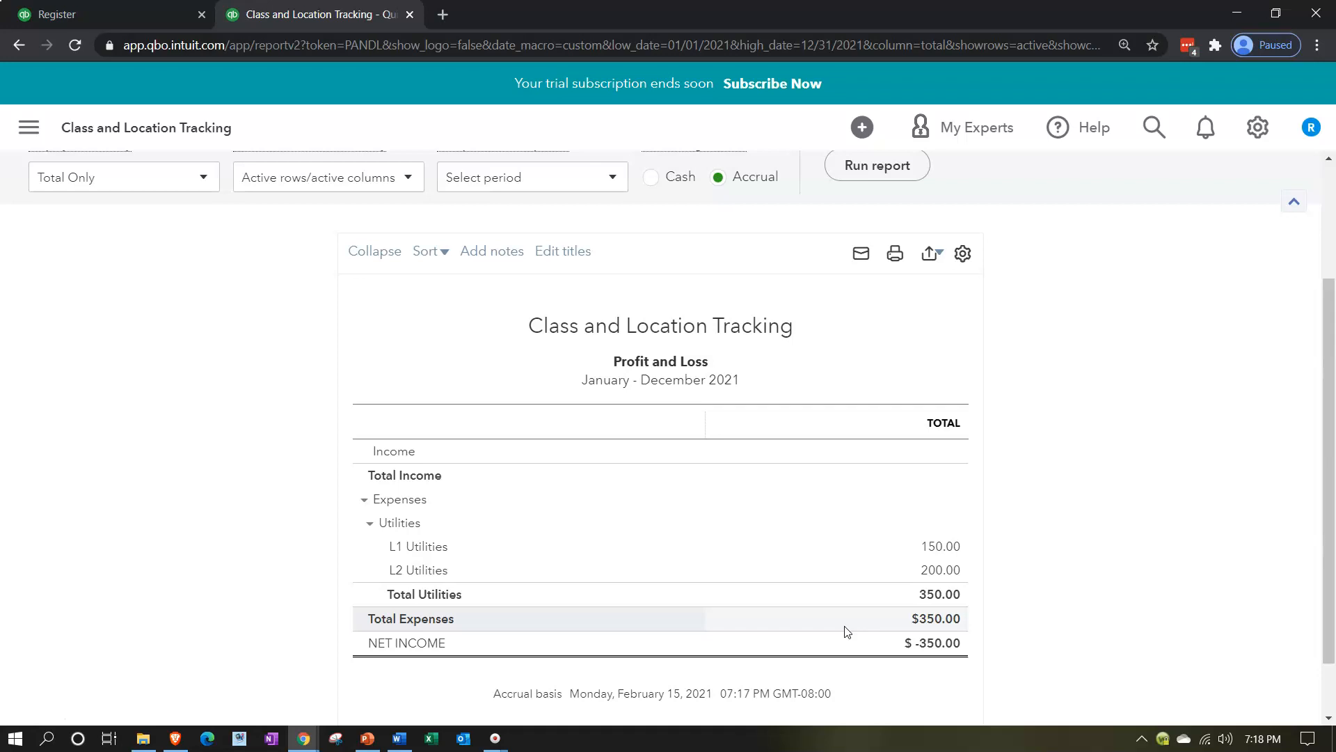
# Return to the bank register, show the side navigation, open a blank expense form to inspect its fields and close it
pyautogui.click(135, 18)
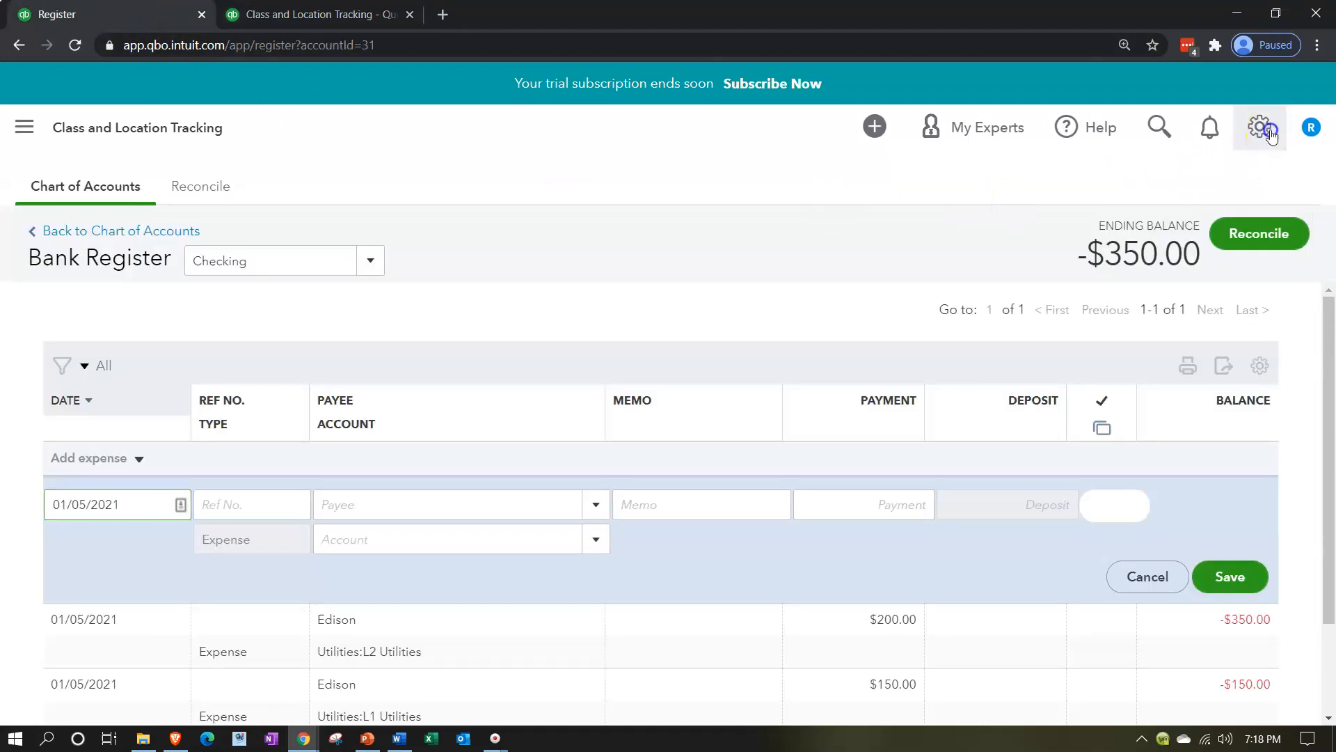
pyautogui.click(1268, 130)
pyautogui.click(1268, 129)
pyautogui.click(25, 128)
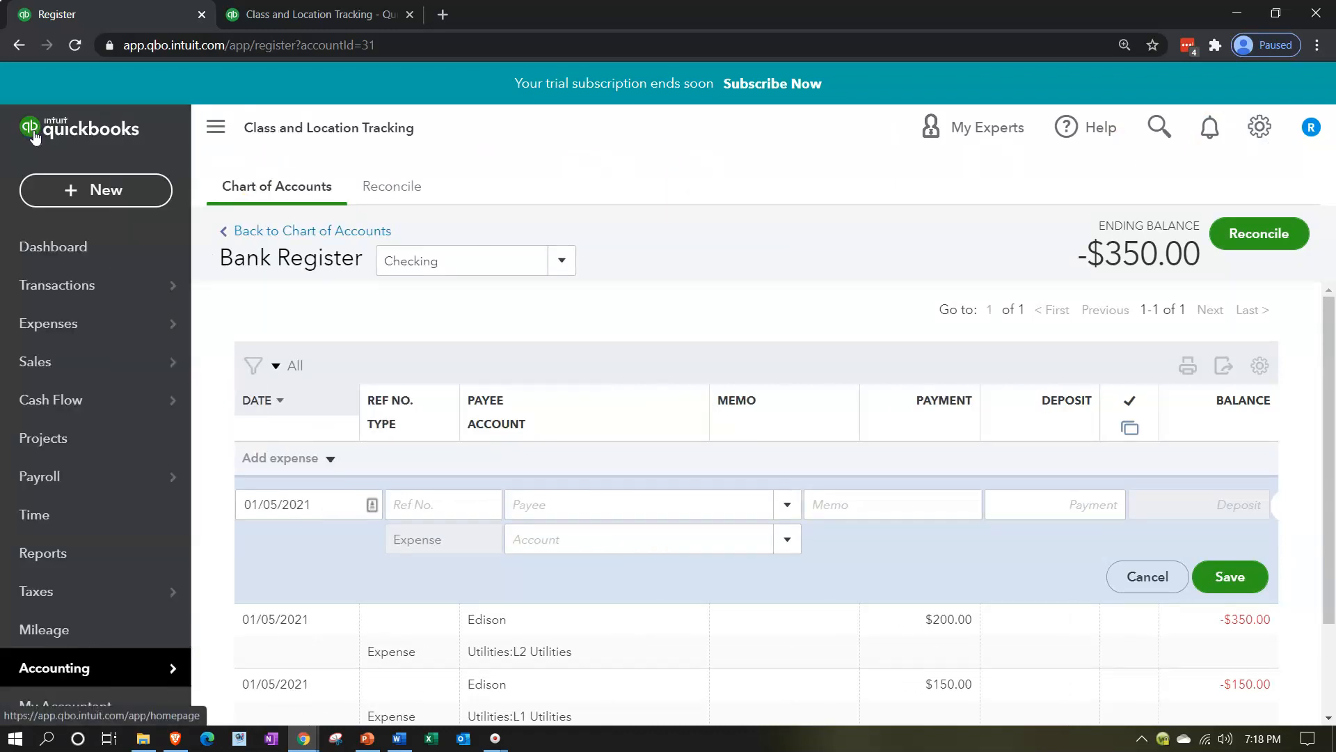
pyautogui.click(93, 199)
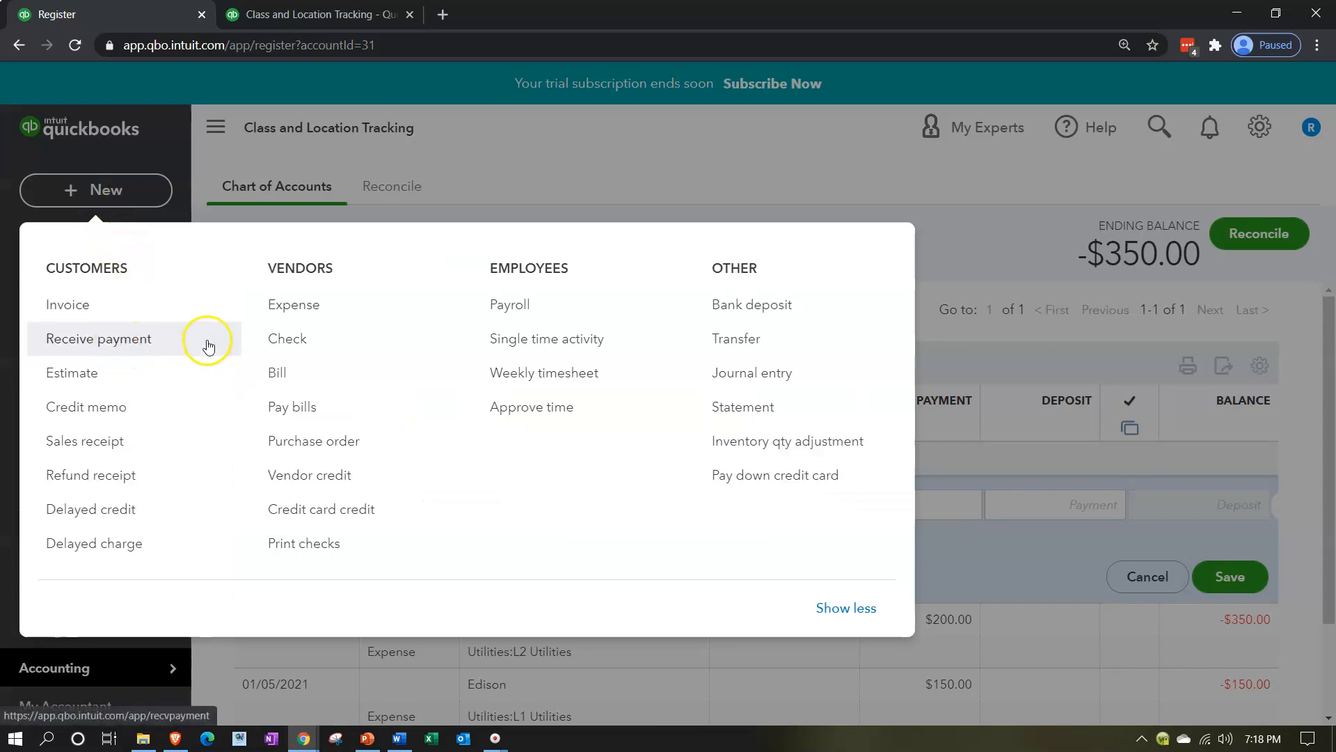
pyautogui.click(287, 309)
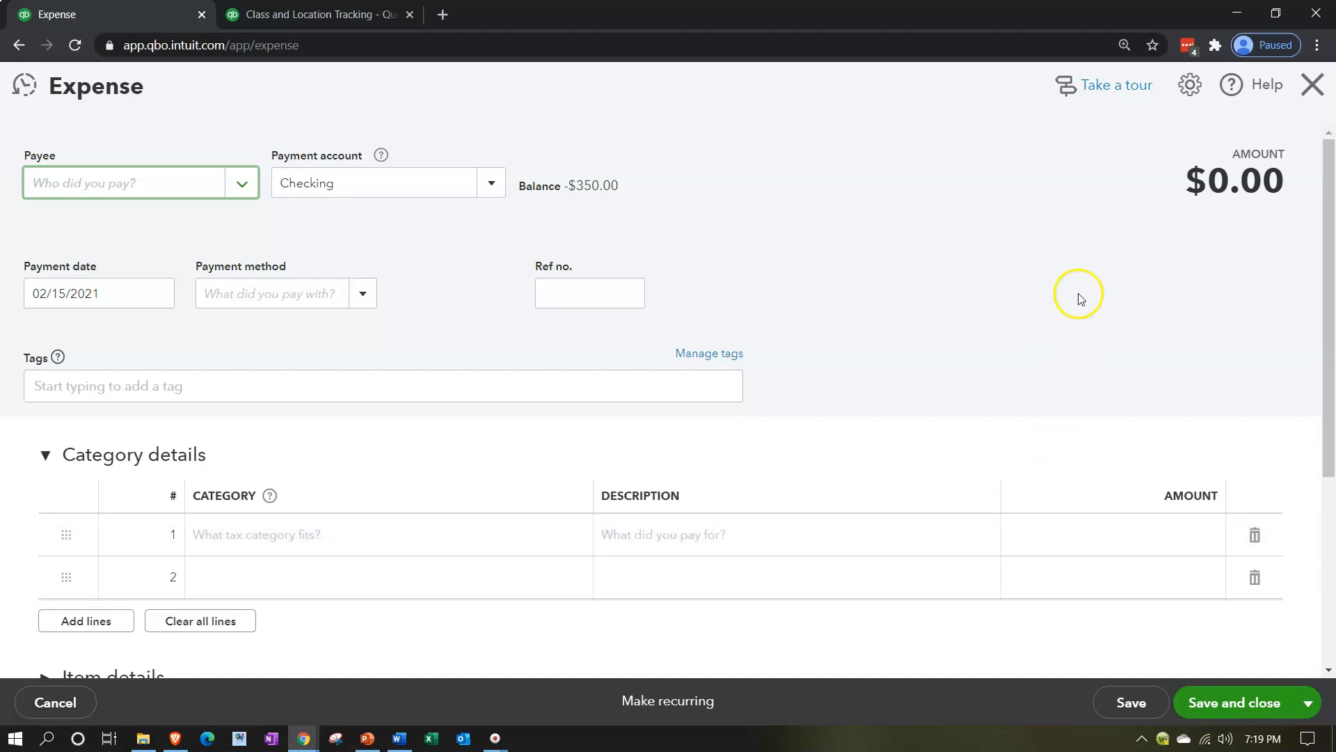
pyautogui.click(1313, 86)
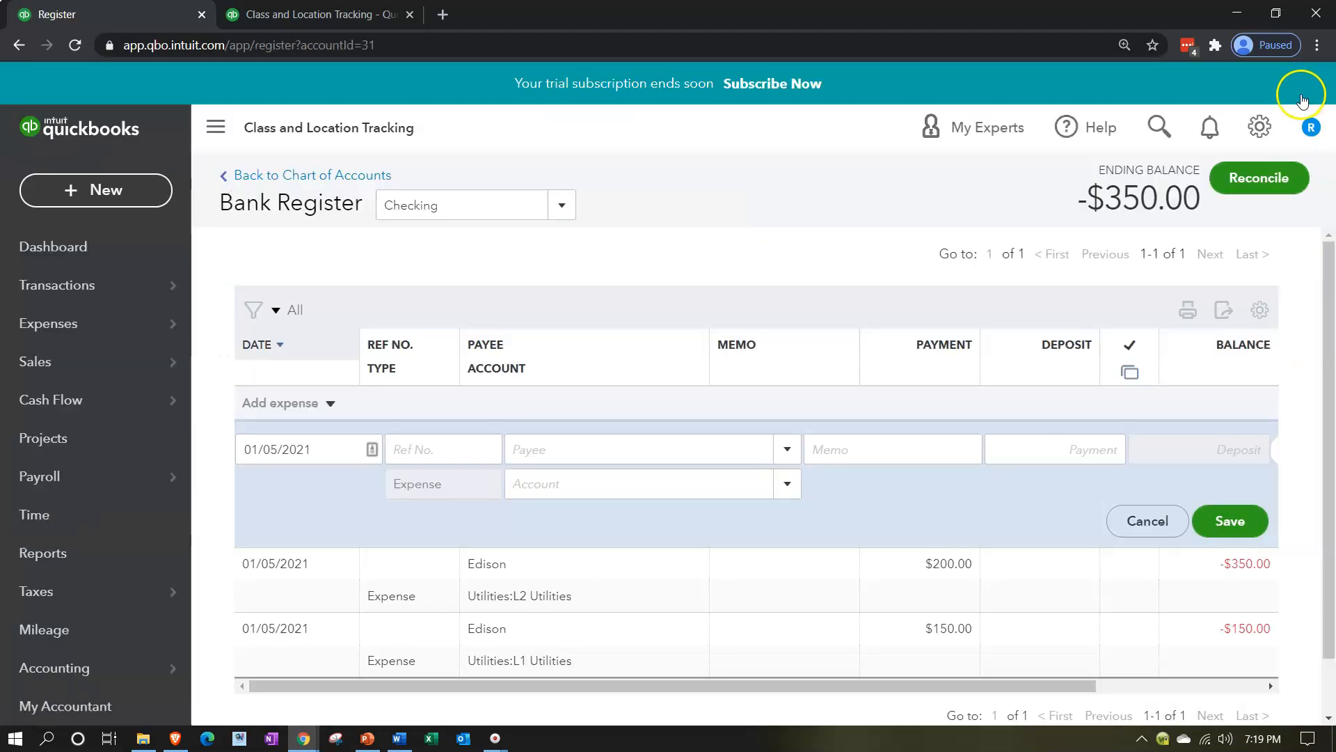
# Open the advanced account settings and turn on Track classes and Track locations under Categories
pyautogui.click(1261, 128)
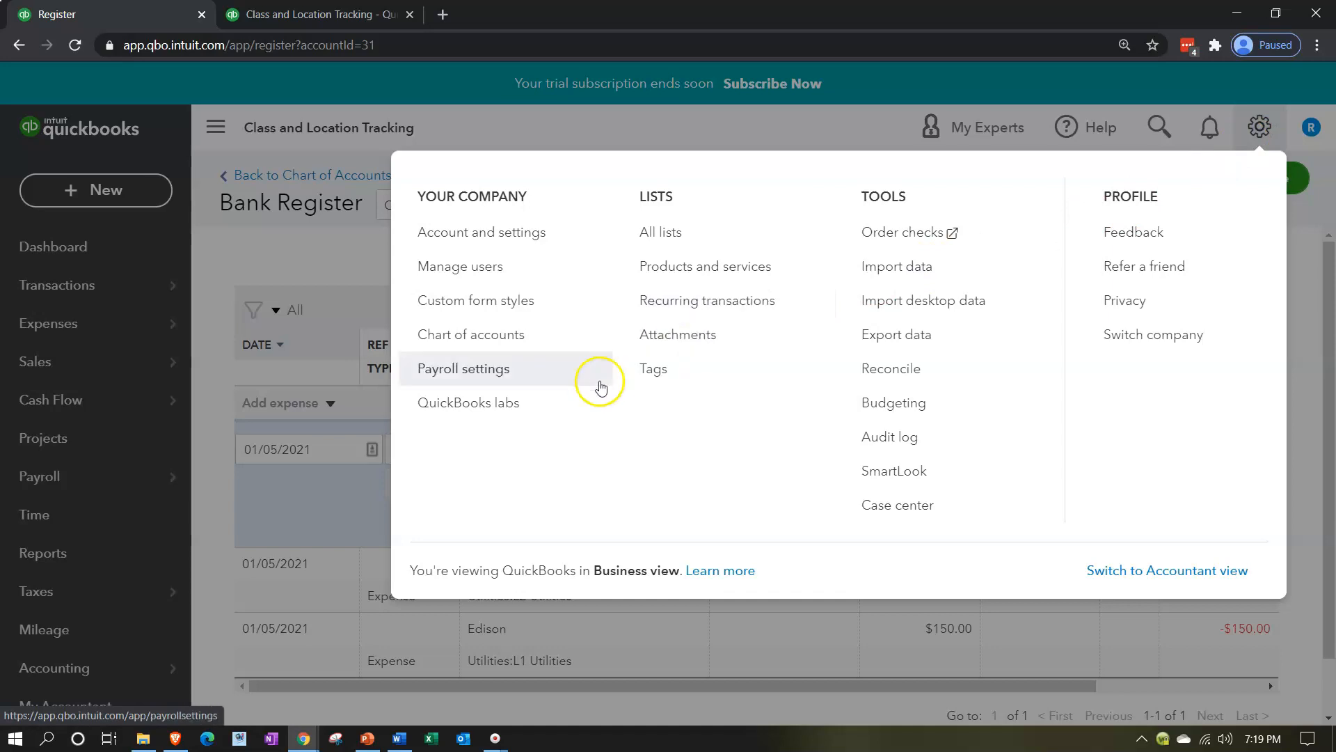
pyautogui.click(498, 238)
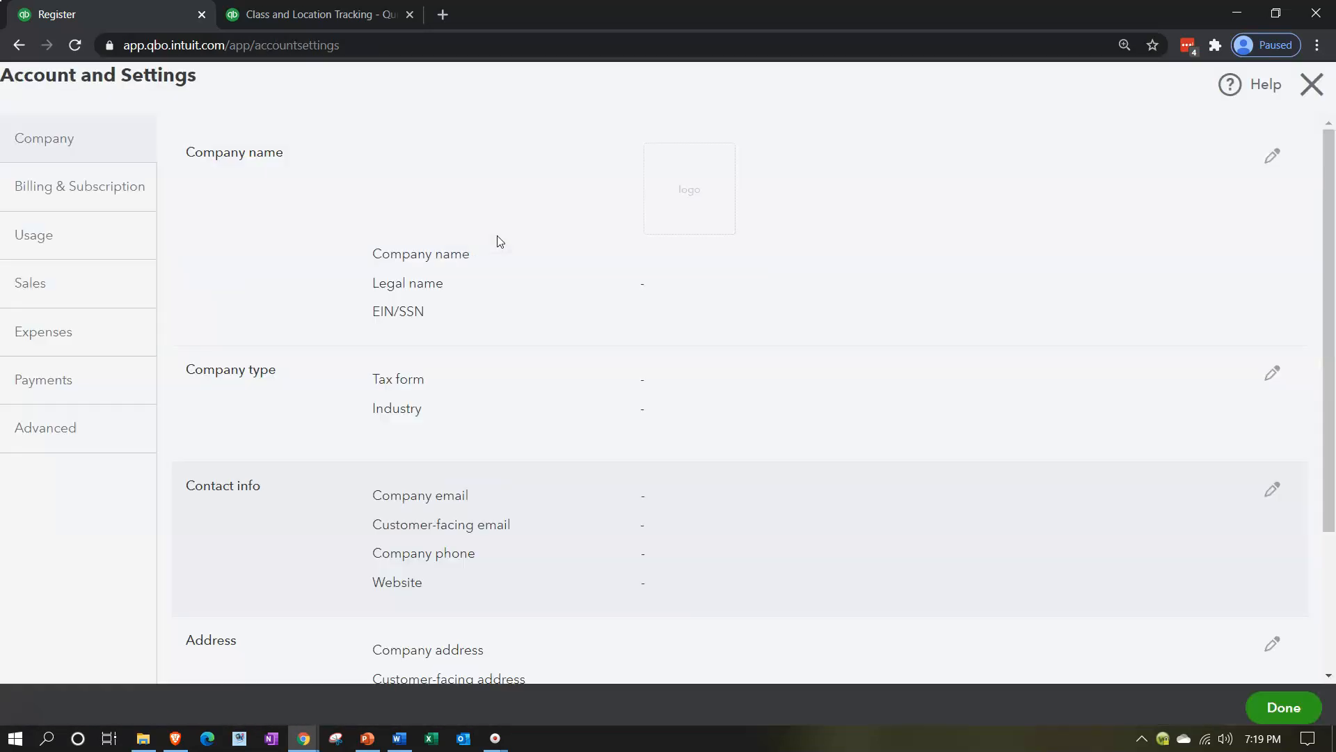
pyautogui.click(56, 451)
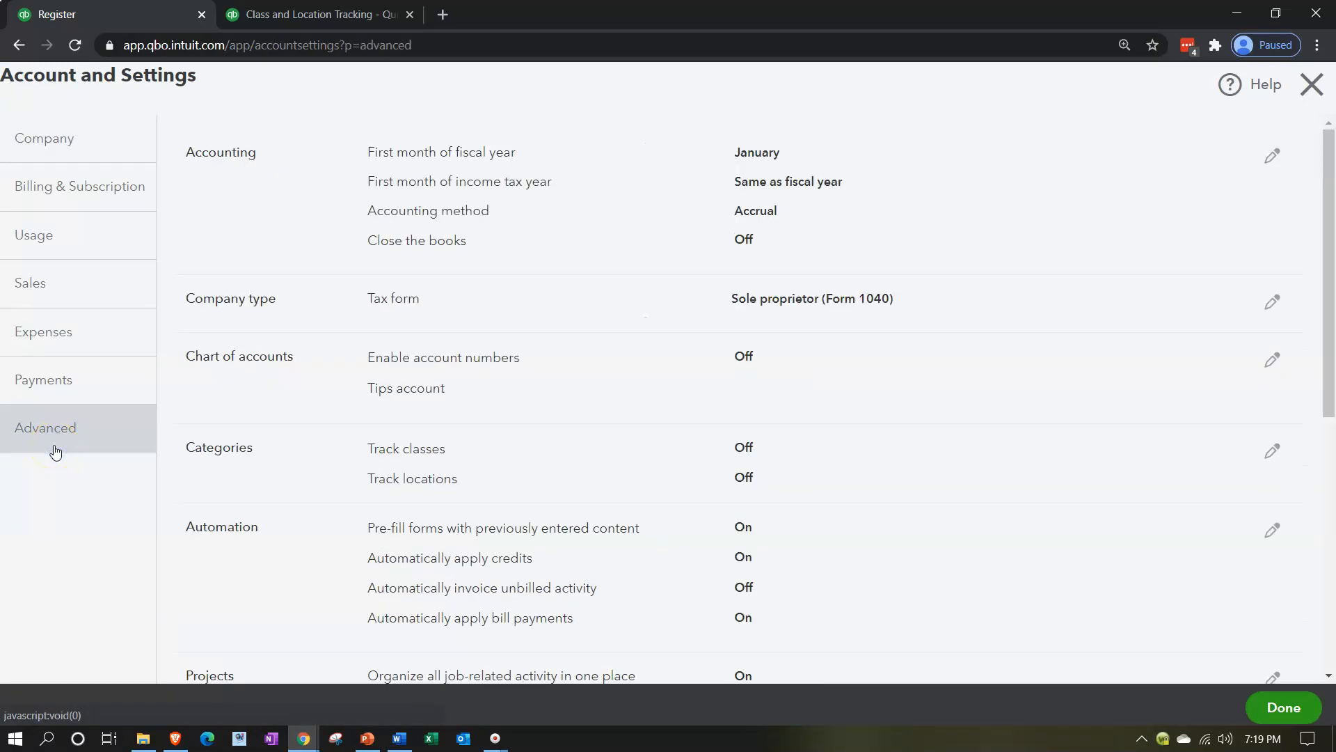
pyautogui.click(476, 472)
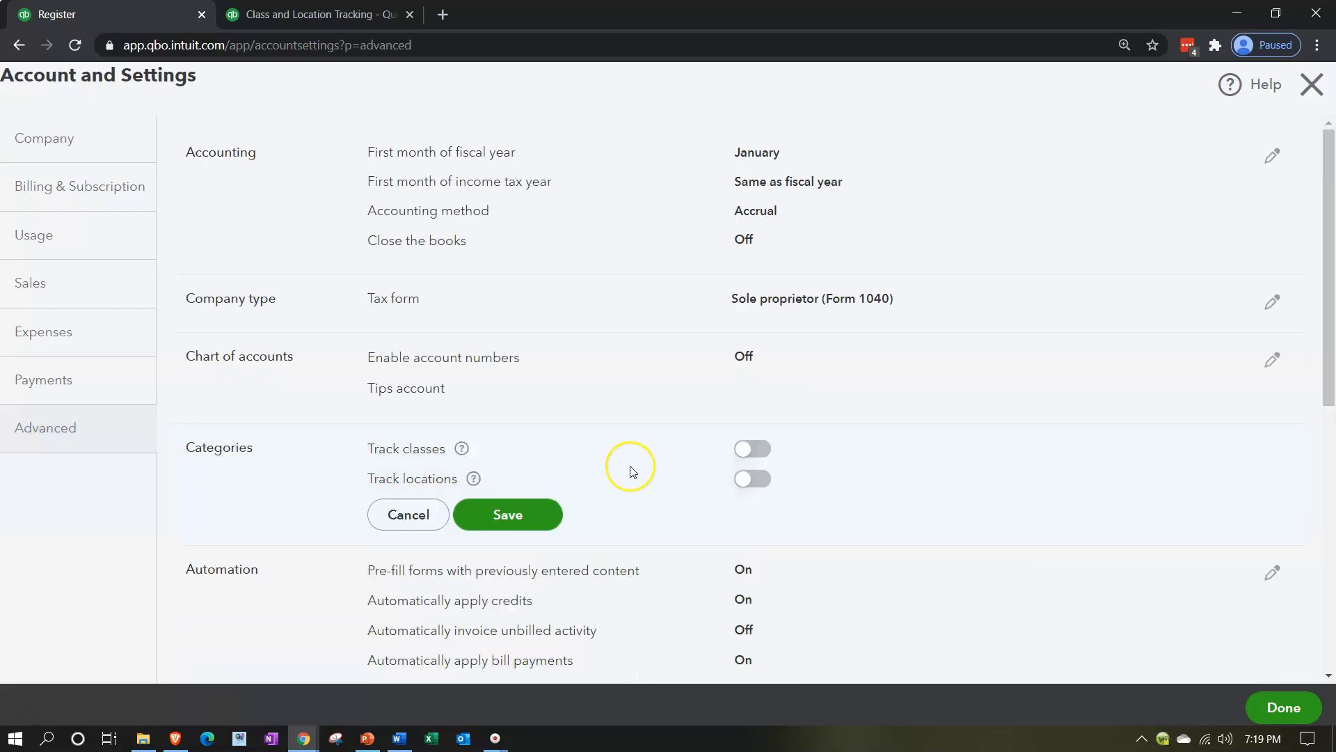
pyautogui.scroll(-1, 632, 471)
pyautogui.click(744, 363)
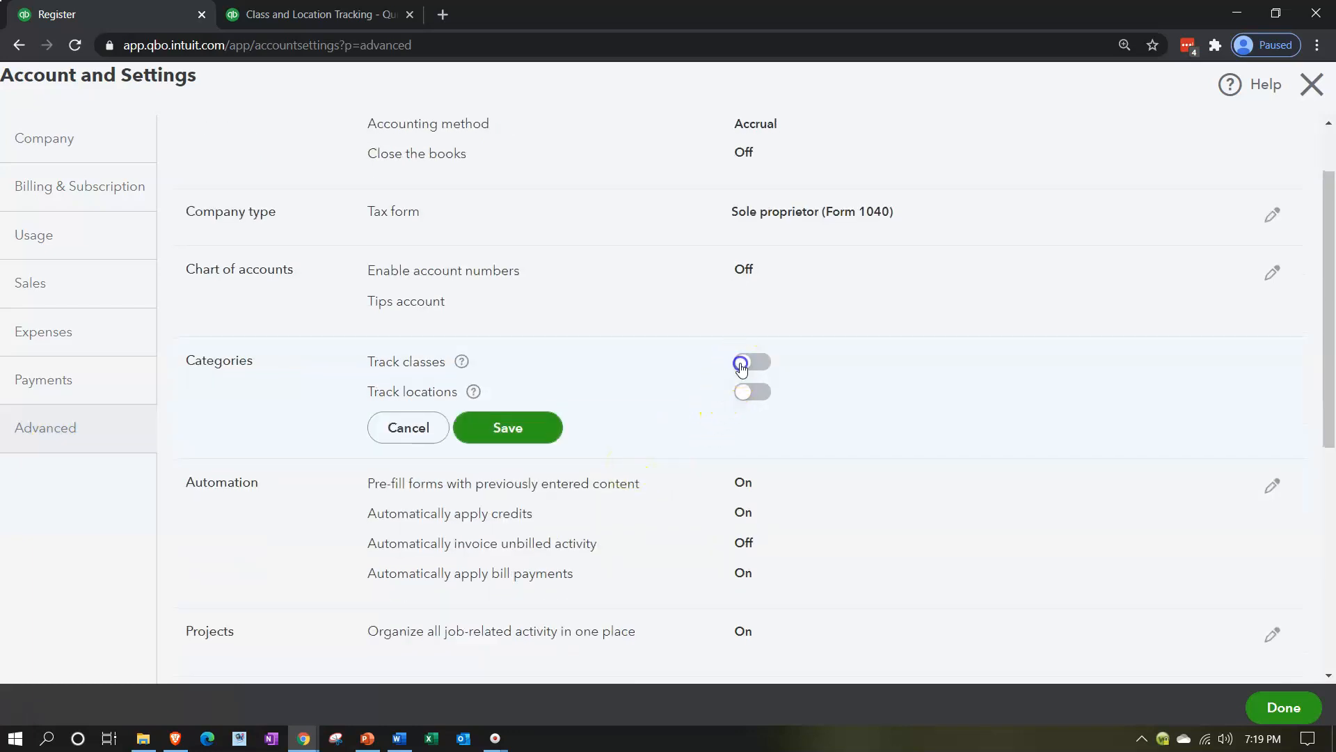
pyautogui.click(752, 494)
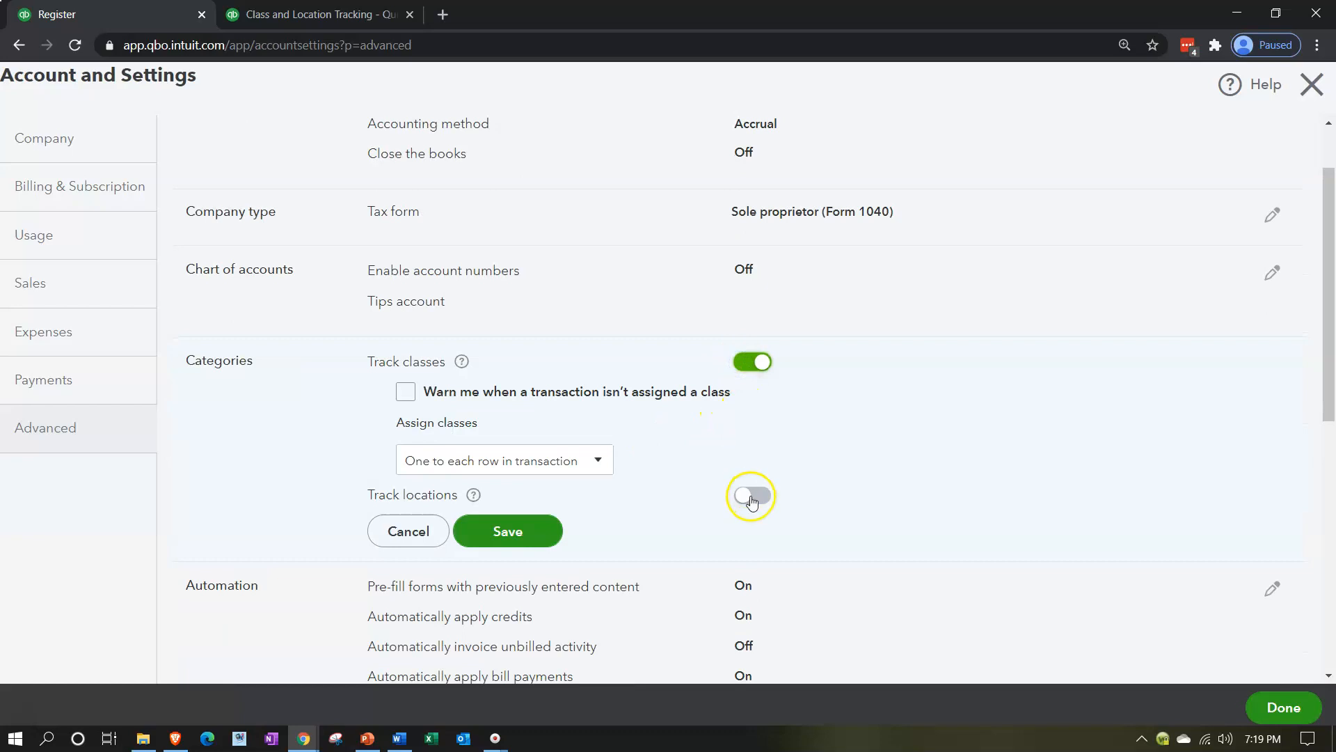
# Read the help explanations for Track classes and Track locations
pyautogui.click(686, 500)
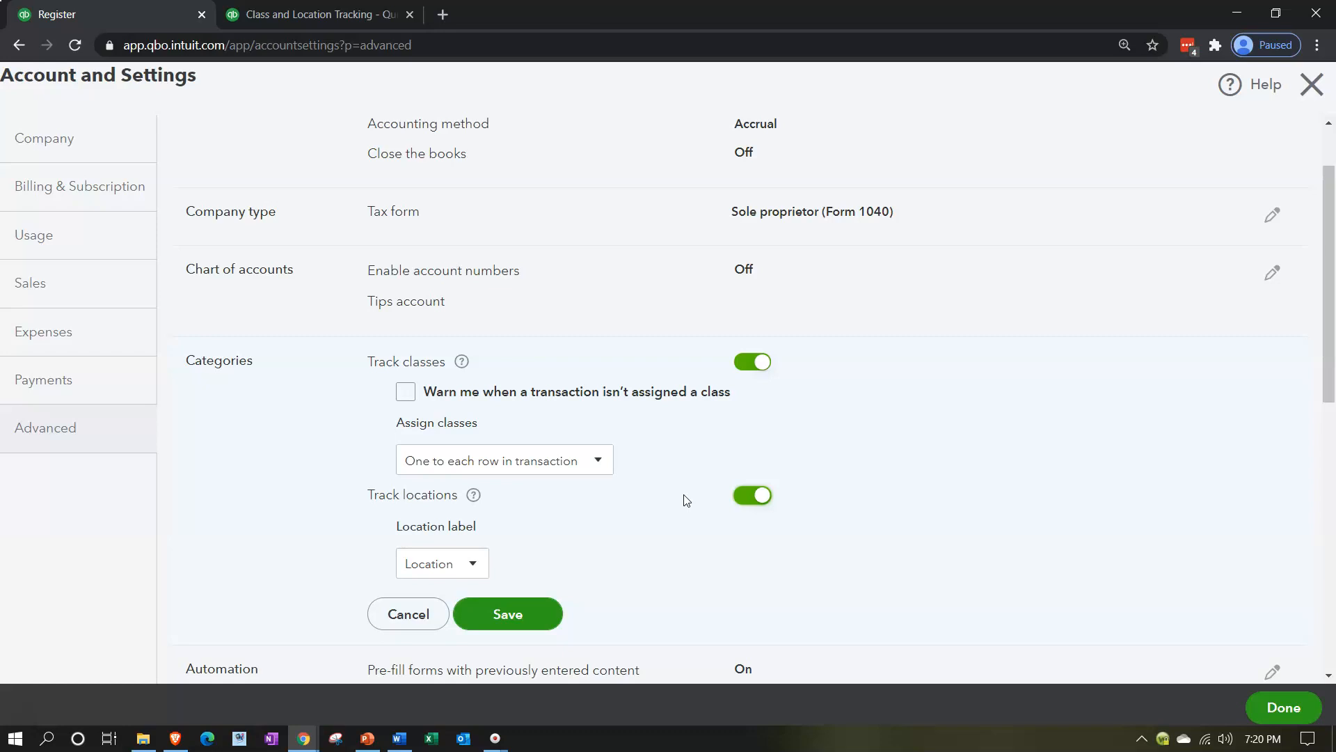
pyautogui.click(508, 406)
pyautogui.click(462, 362)
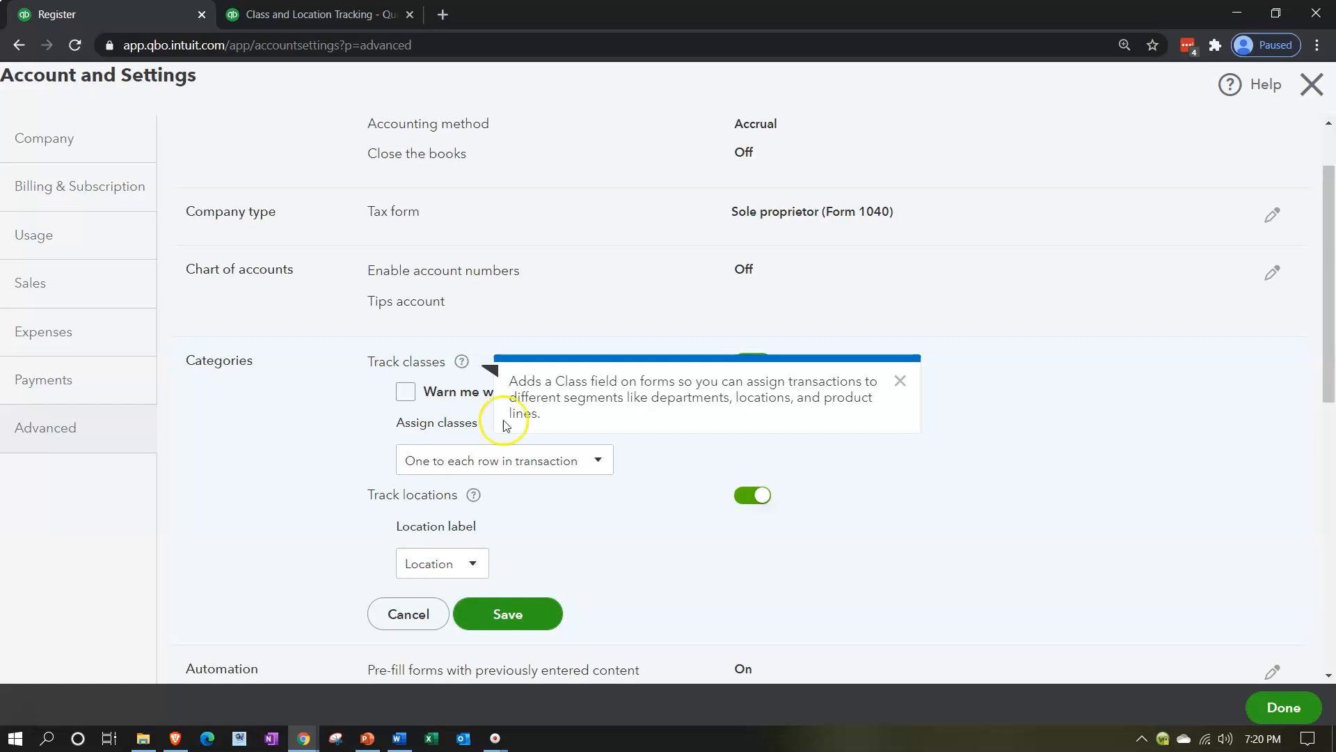
pyautogui.click(473, 497)
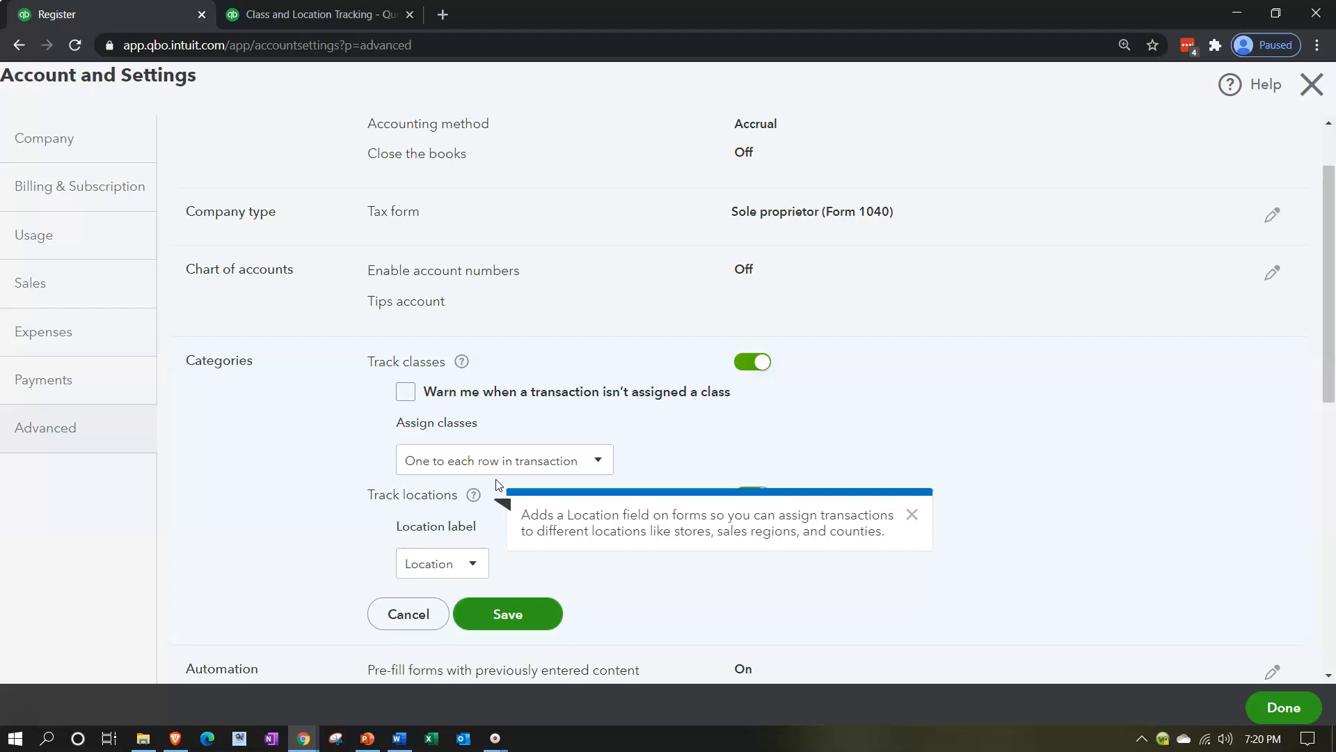
pyautogui.click(382, 436)
# Enable the warning for transactions without a class and assign classes as One to each row in transaction
pyautogui.click(406, 391)
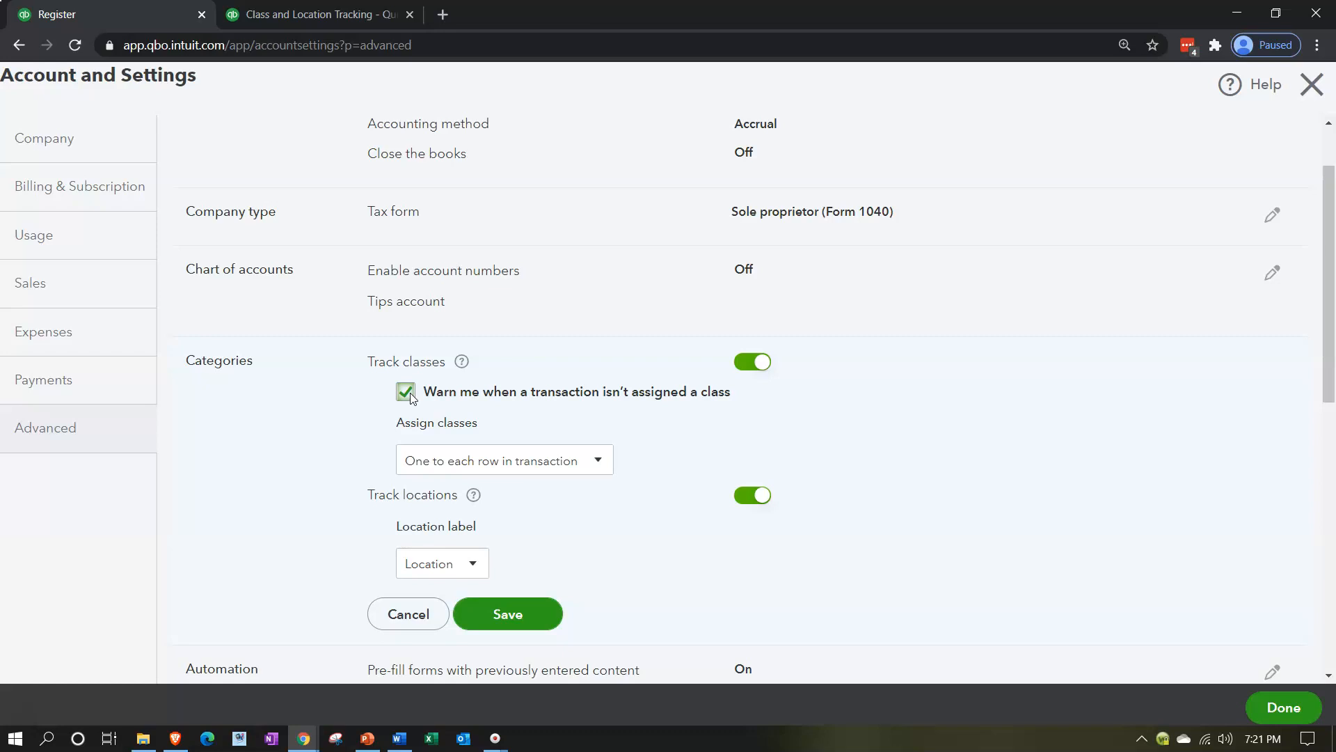
pyautogui.click(596, 461)
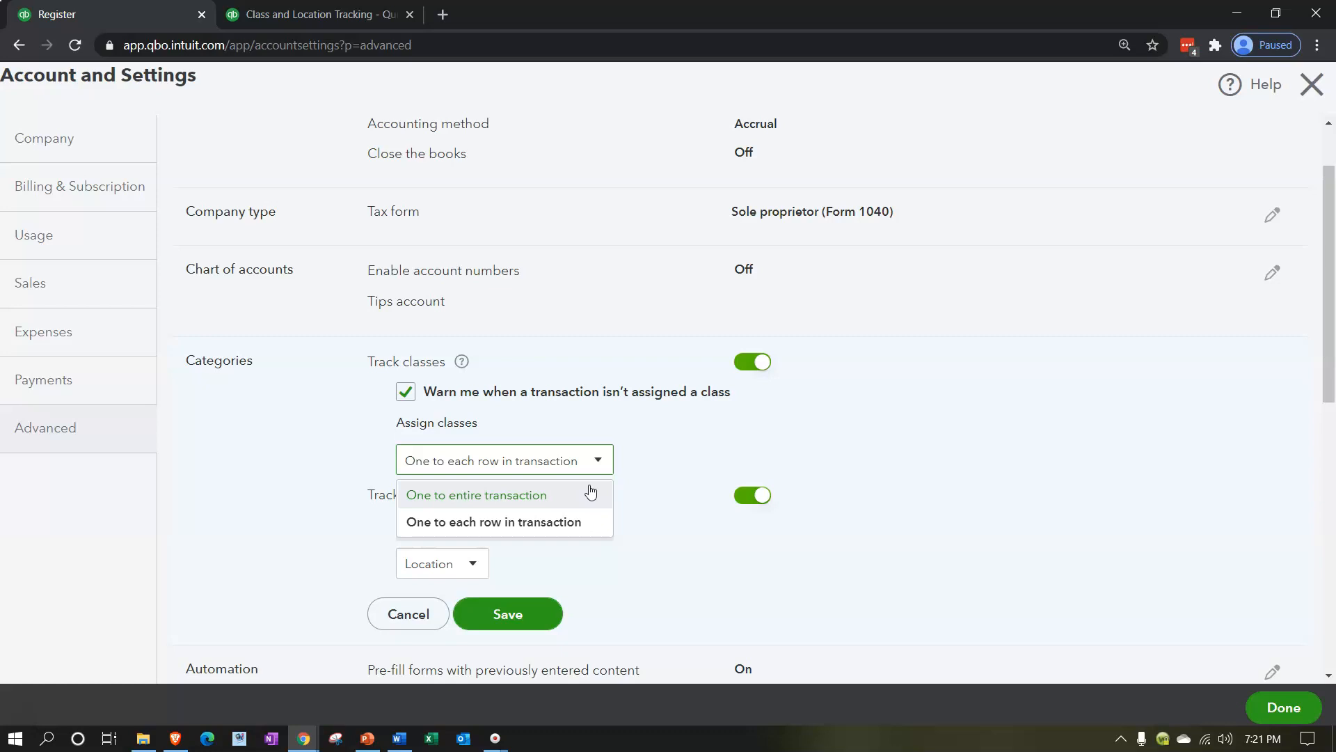
pyautogui.click(595, 524)
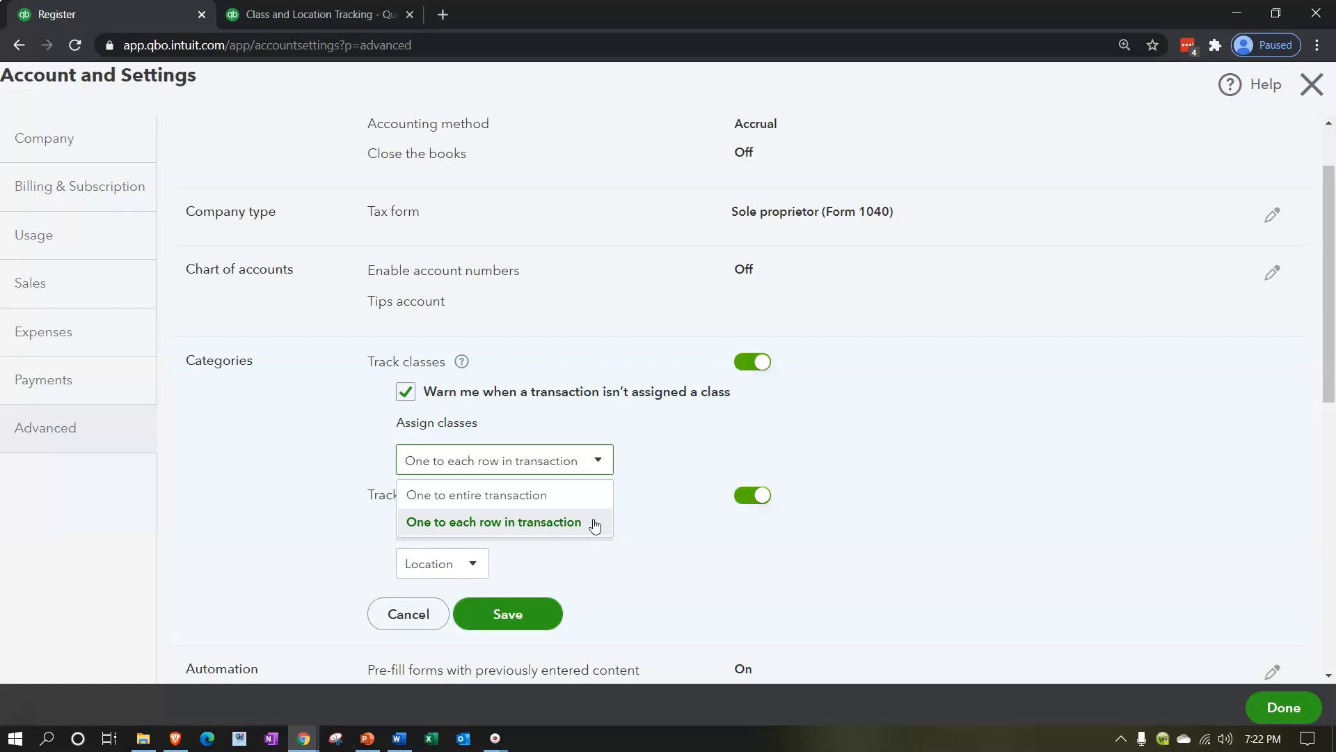
pyautogui.click(595, 523)
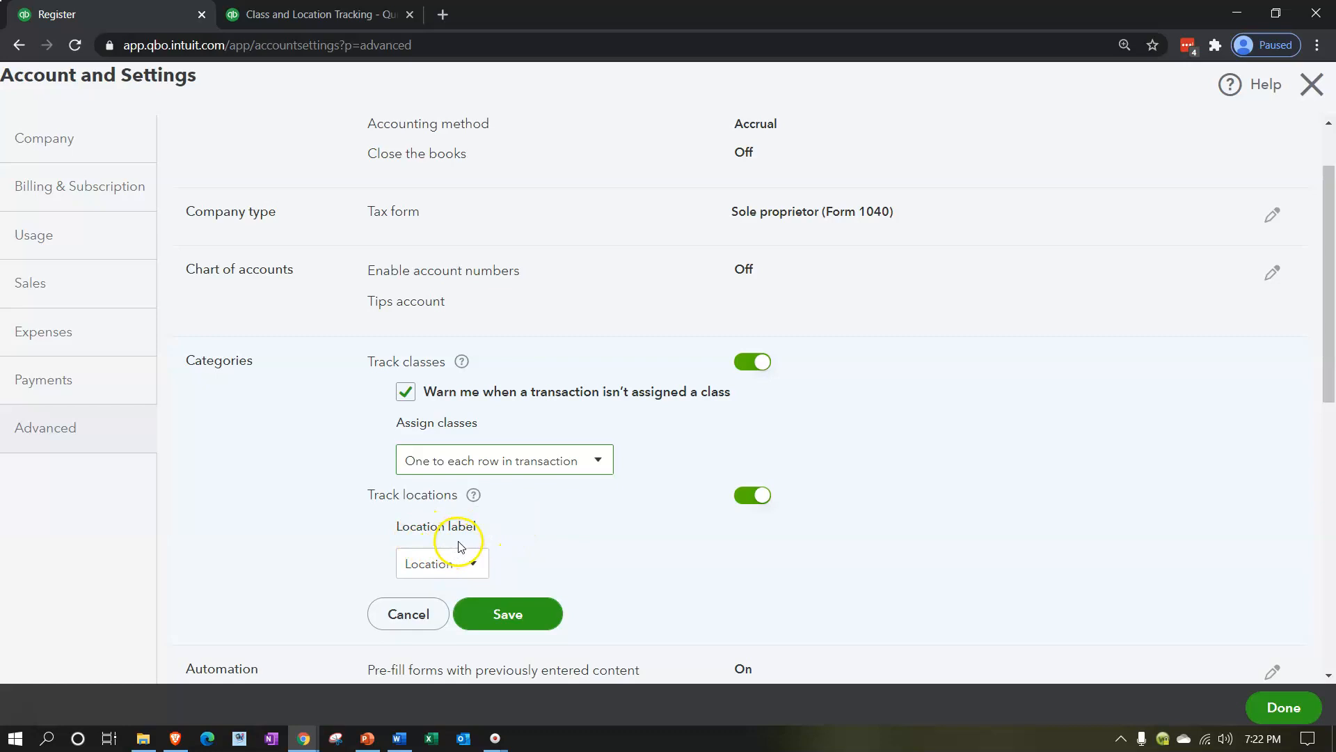
# Choose Location as the location label, save the category settings and close Account and Settings
pyautogui.click(475, 568)
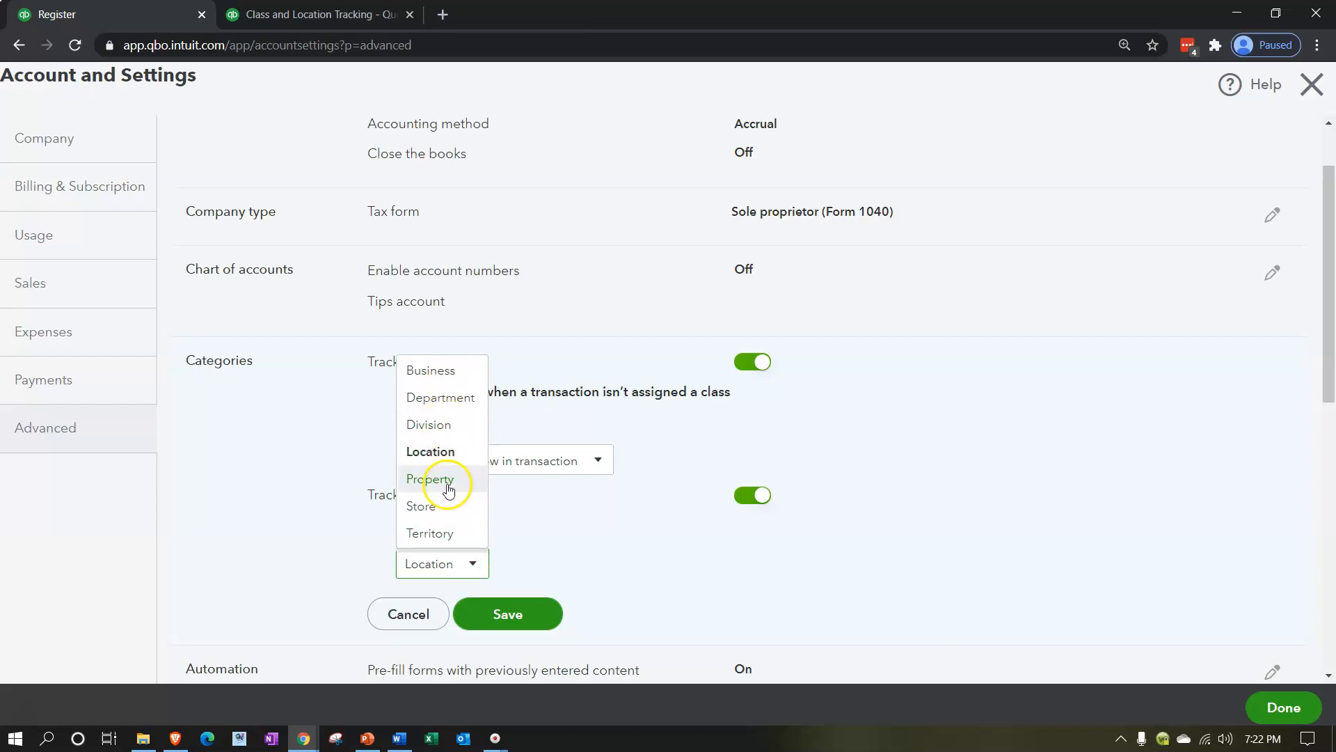
pyautogui.click(438, 453)
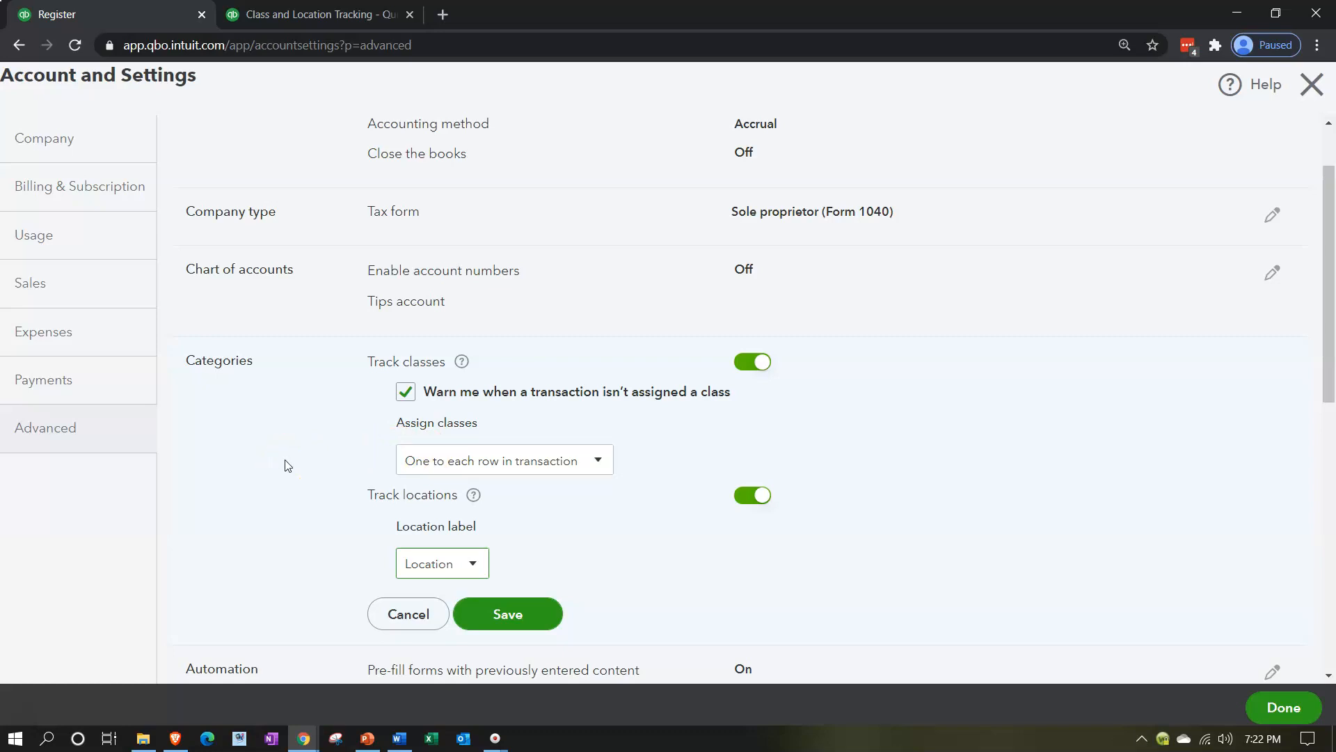
pyautogui.scroll(-1, 288, 465)
pyautogui.click(499, 529)
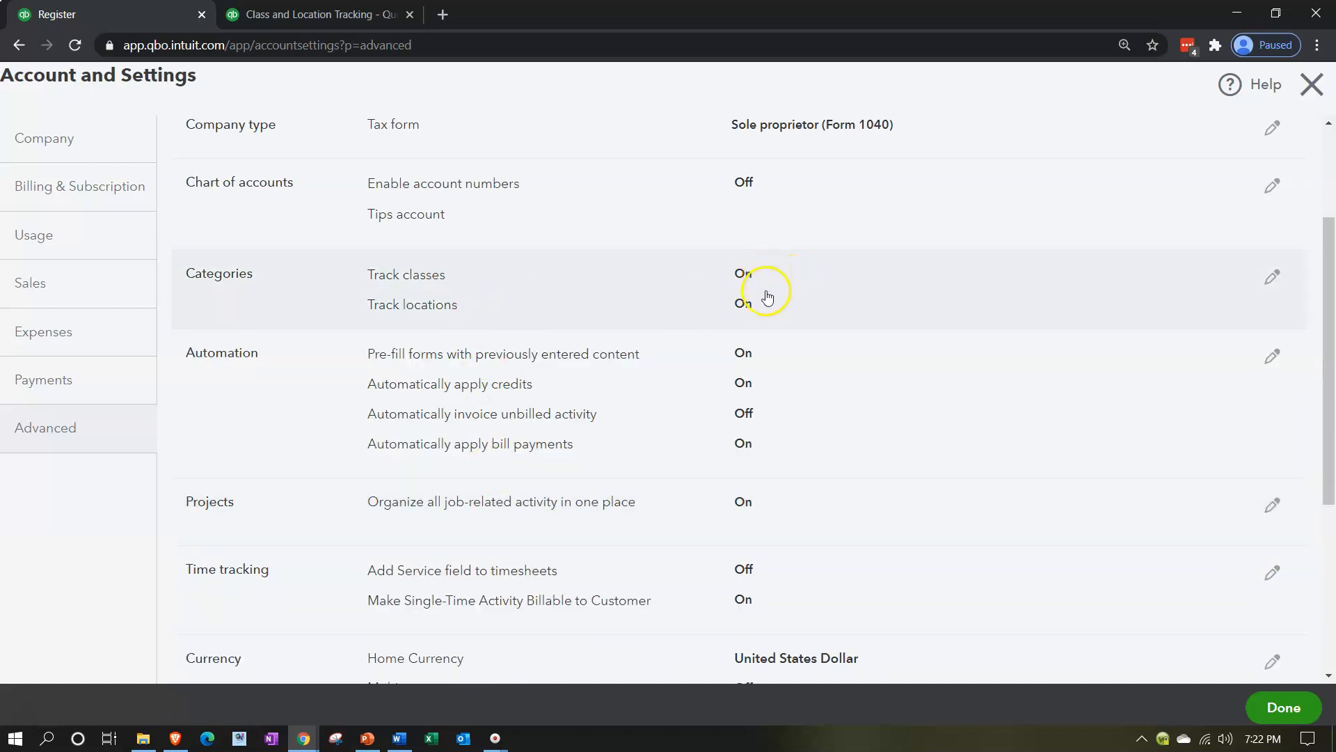
pyautogui.click(1294, 707)
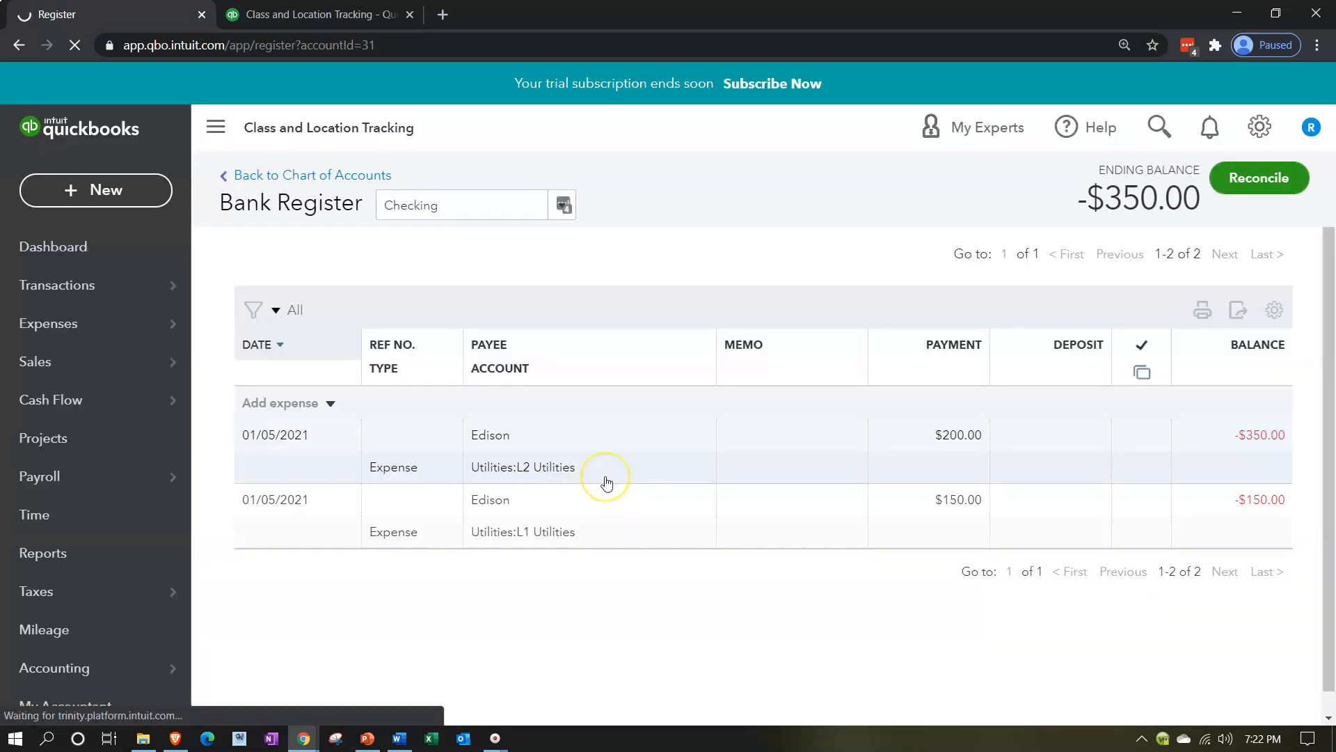
# Return to the Profit and Loss report and drill down from the L1 Utilities amount to its Edison expense
pyautogui.click(463, 349)
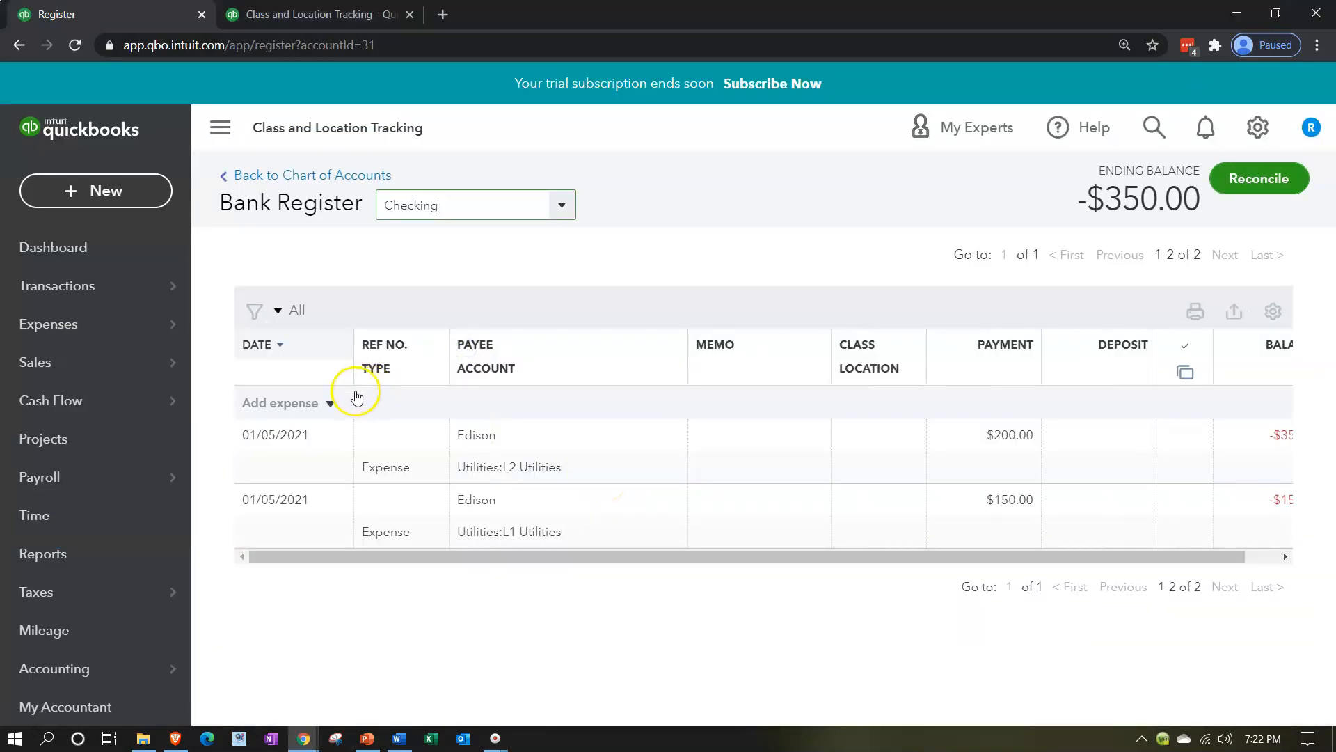
pyautogui.click(291, 17)
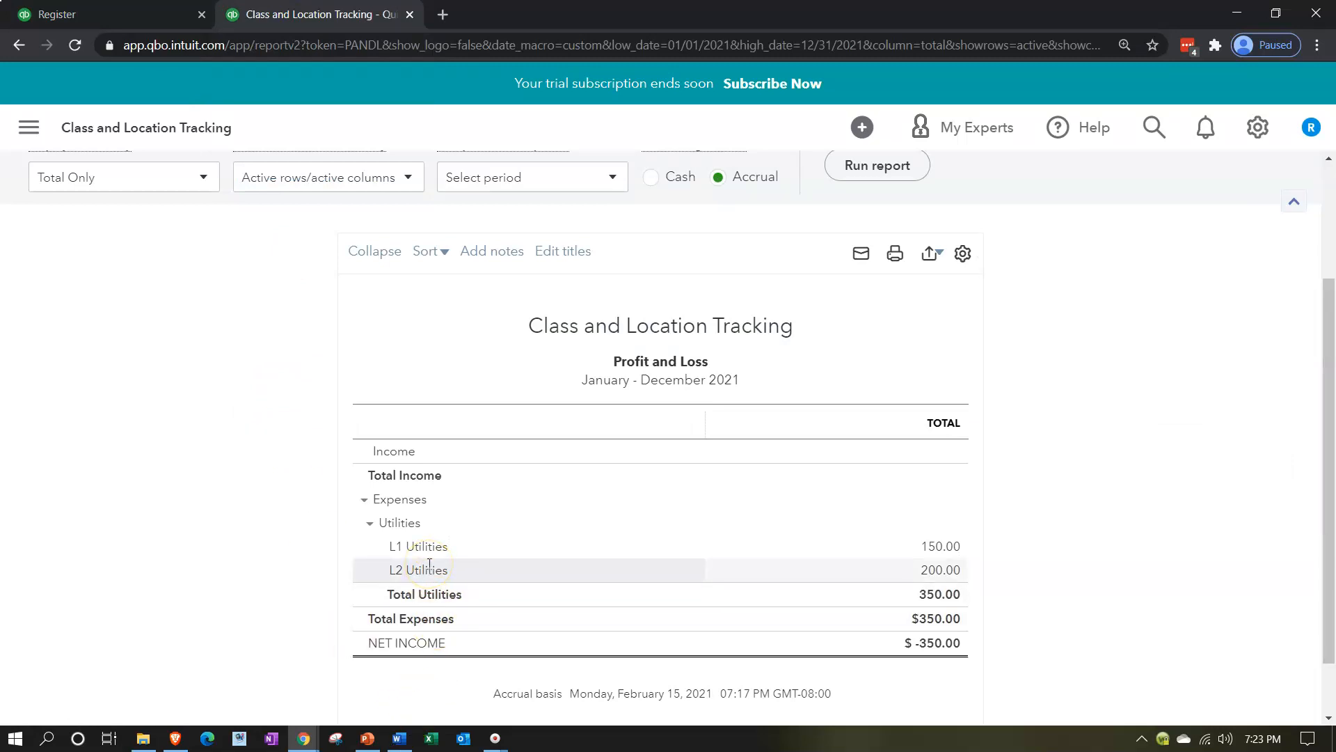
pyautogui.click(936, 550)
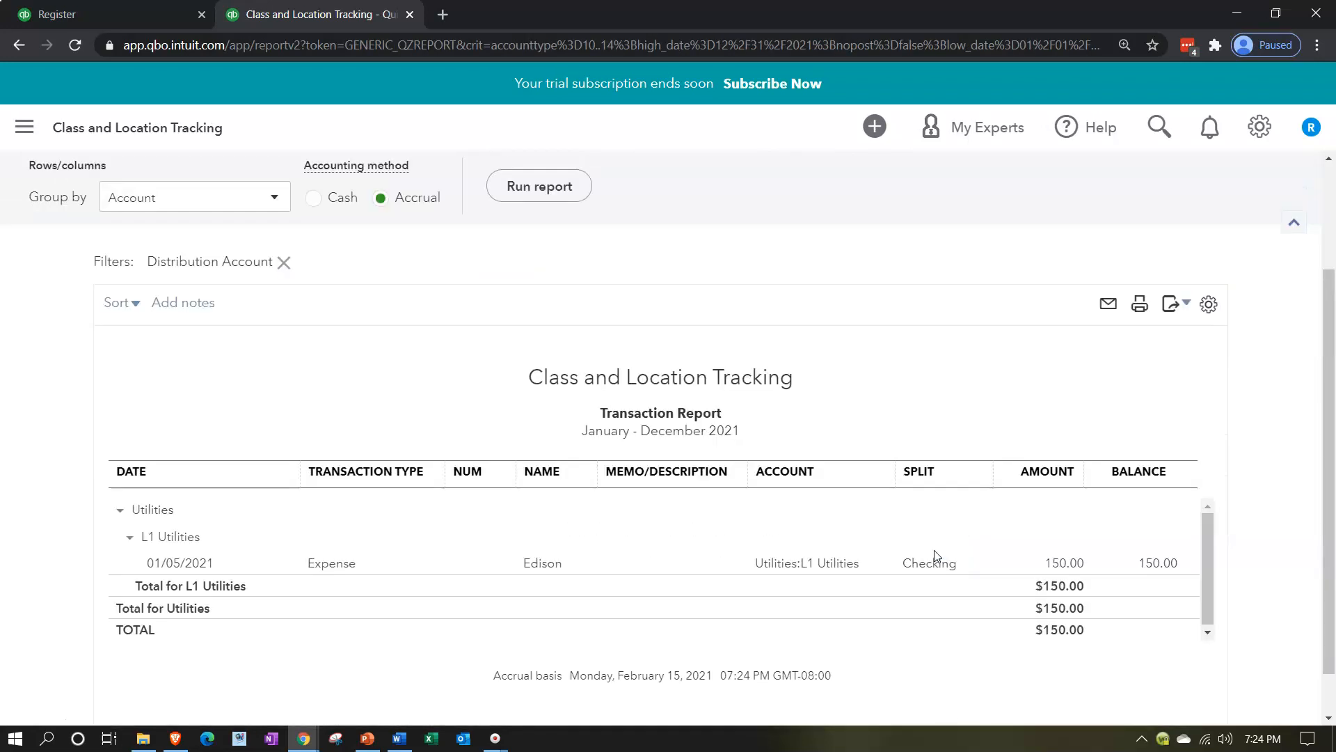
pyautogui.click(1064, 563)
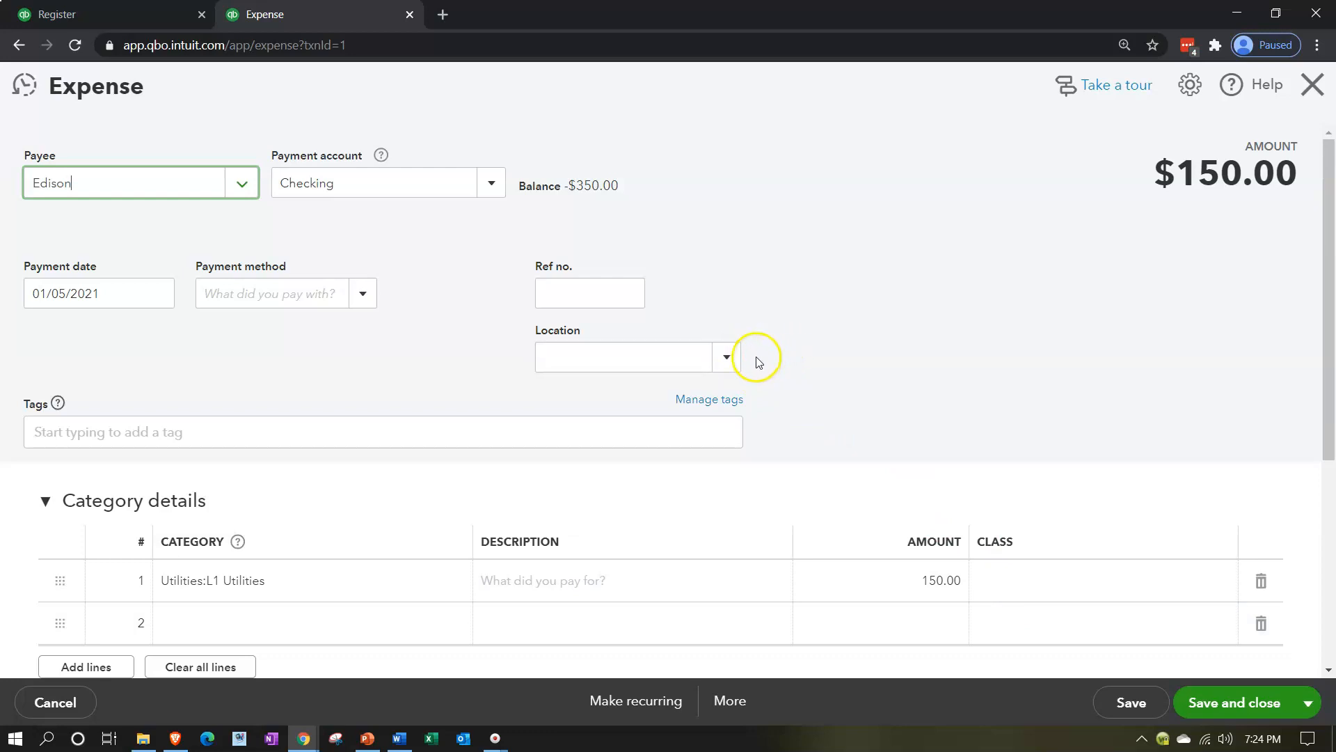
# Examine the Class field on the expense's first and second category lines
pyautogui.scroll(-1, 760, 360)
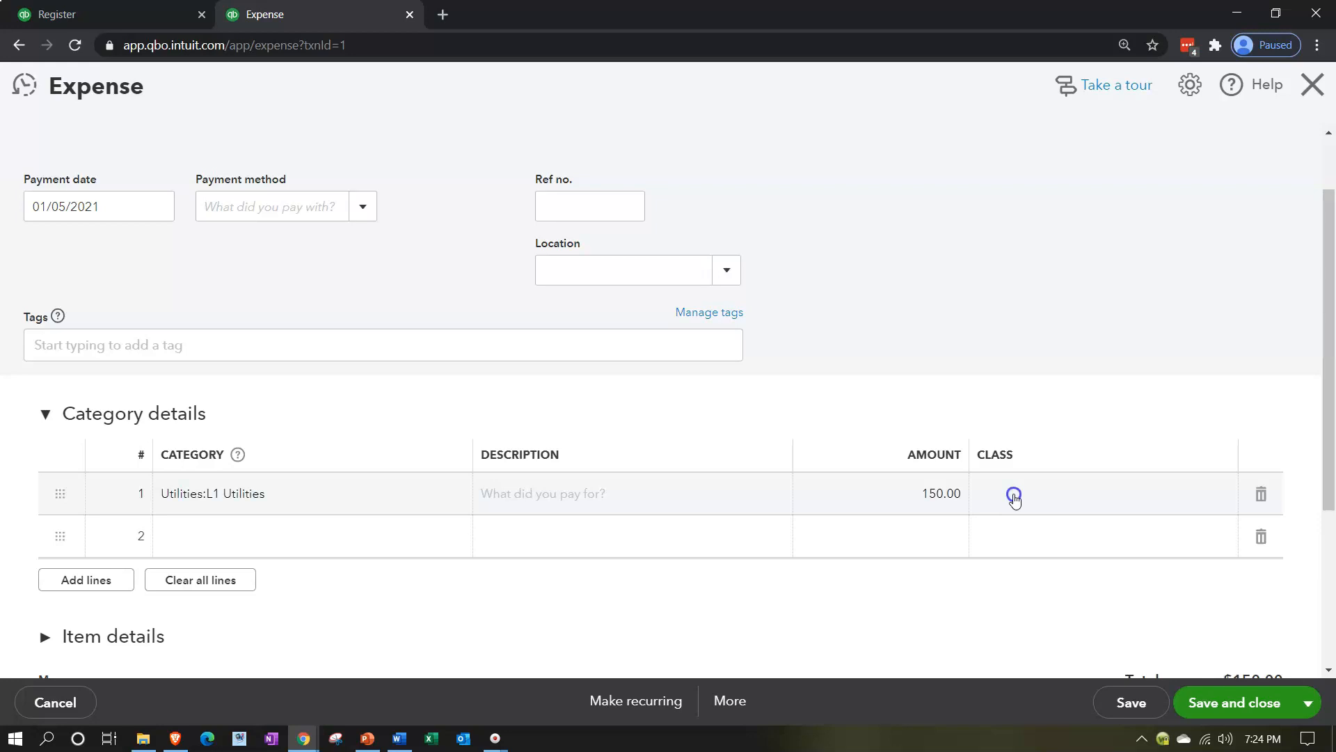
pyautogui.click(1014, 495)
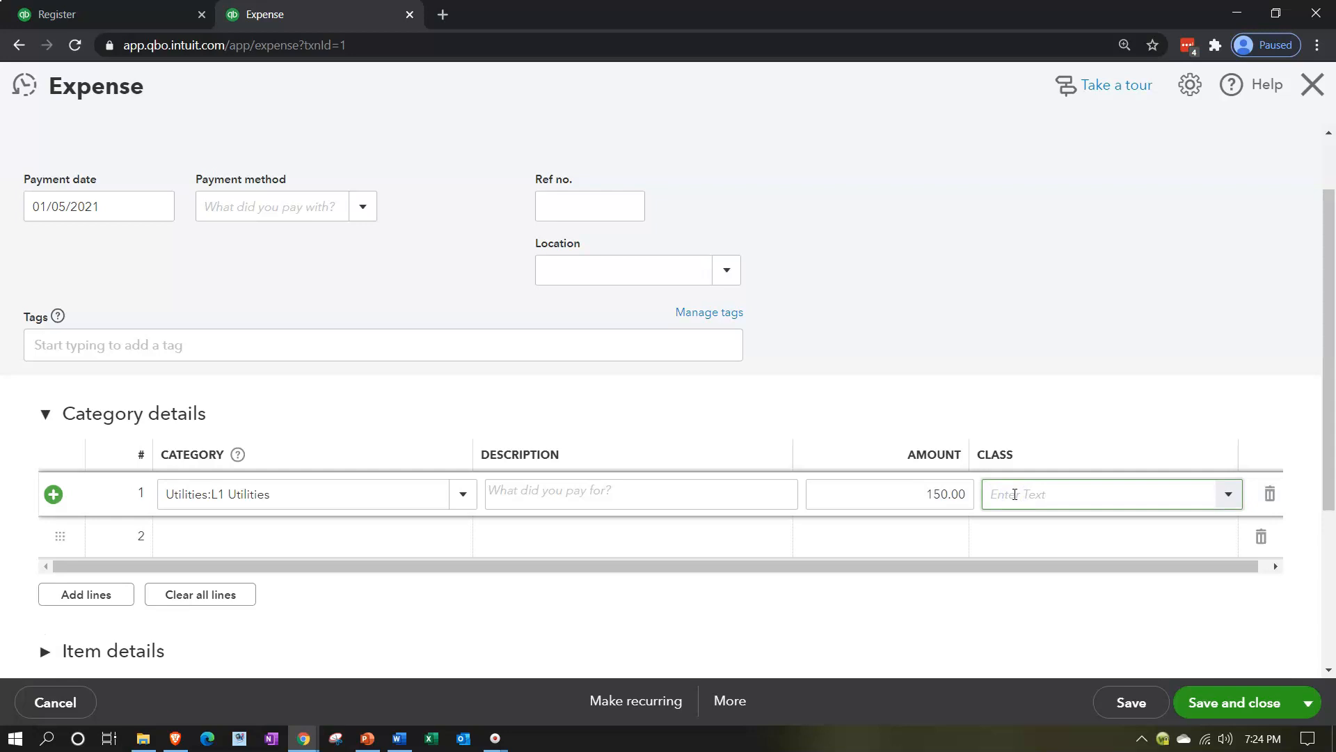
pyautogui.click(261, 536)
pyautogui.click(1017, 533)
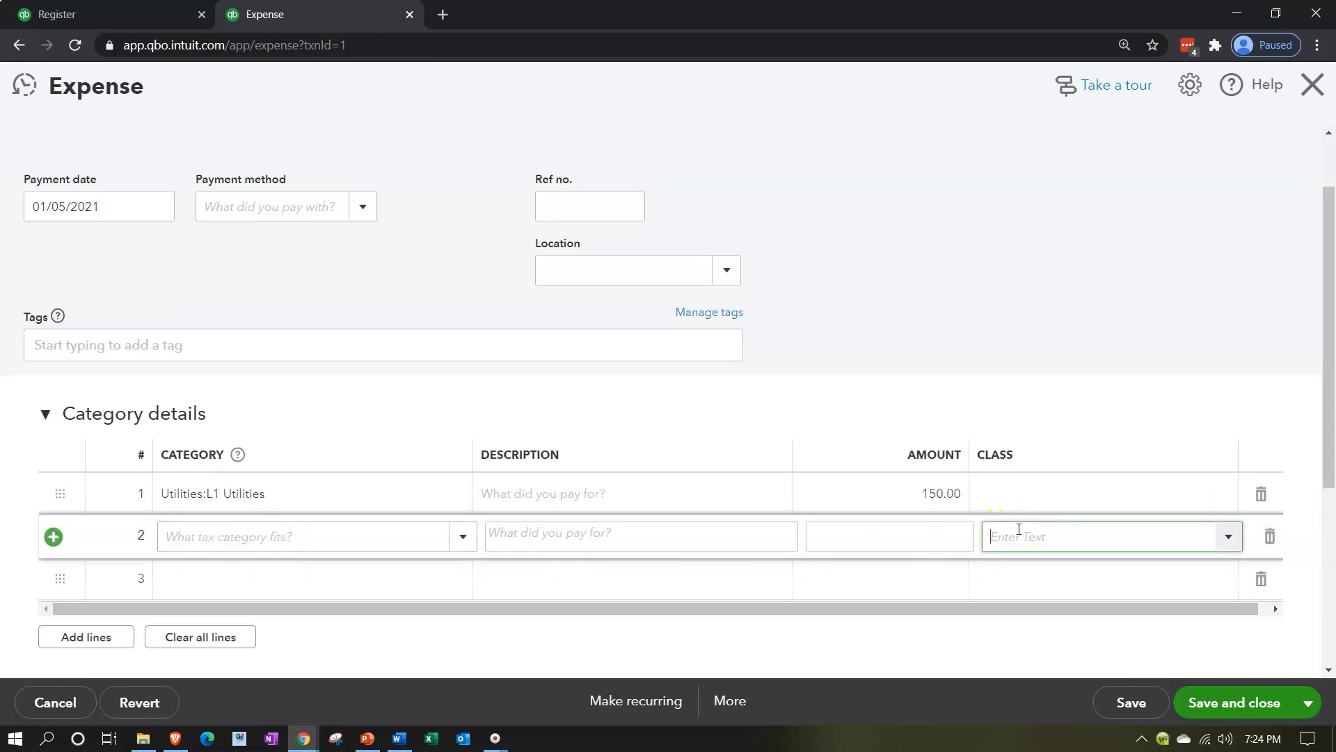
pyautogui.click(992, 360)
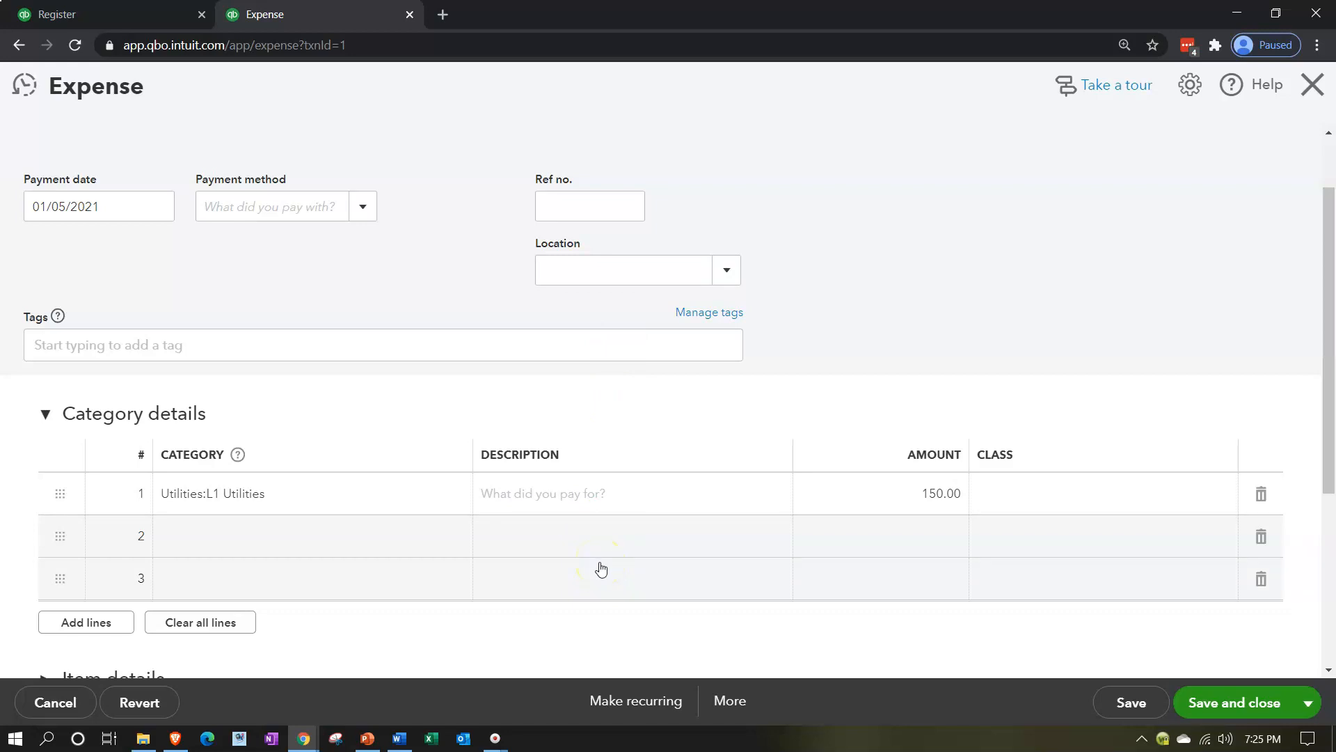
# Create a new location named L1 and assign it to the expense
pyautogui.click(738, 270)
pyautogui.click(650, 272)
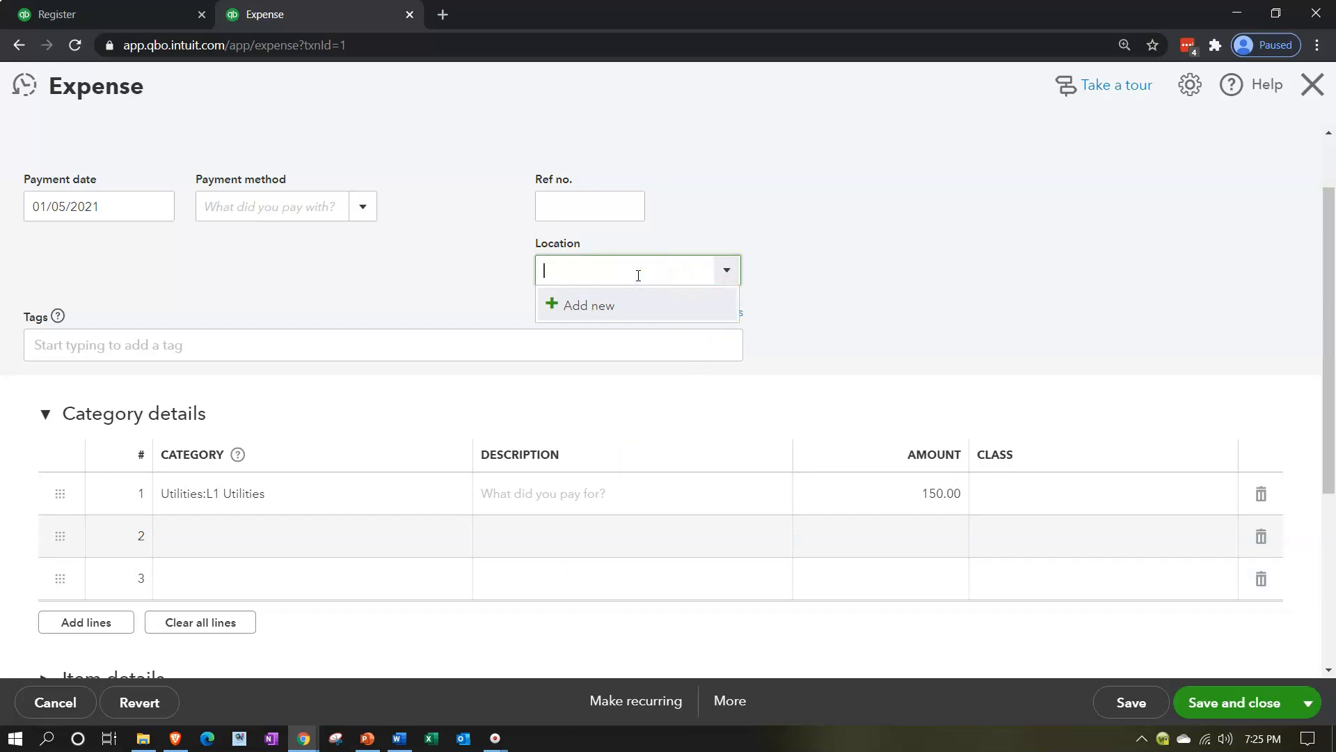
pyautogui.press('Return')
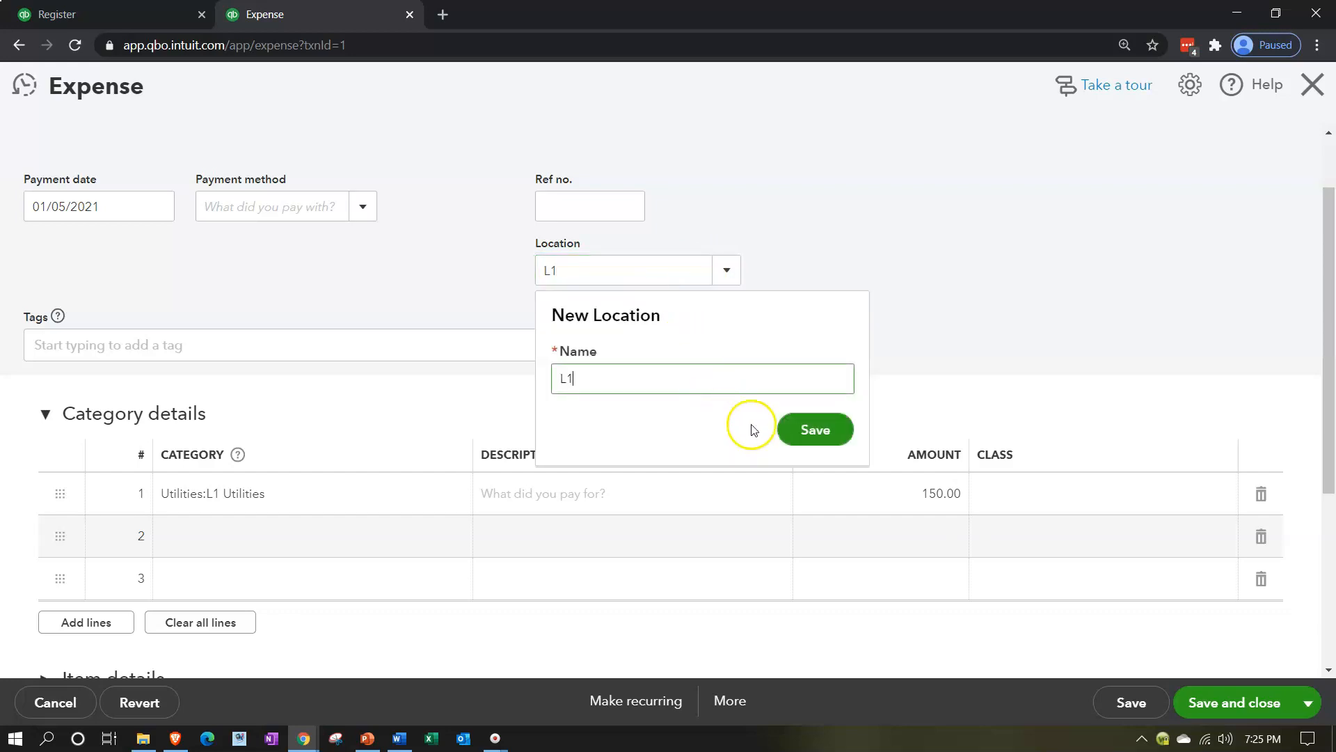
pyautogui.click(806, 432)
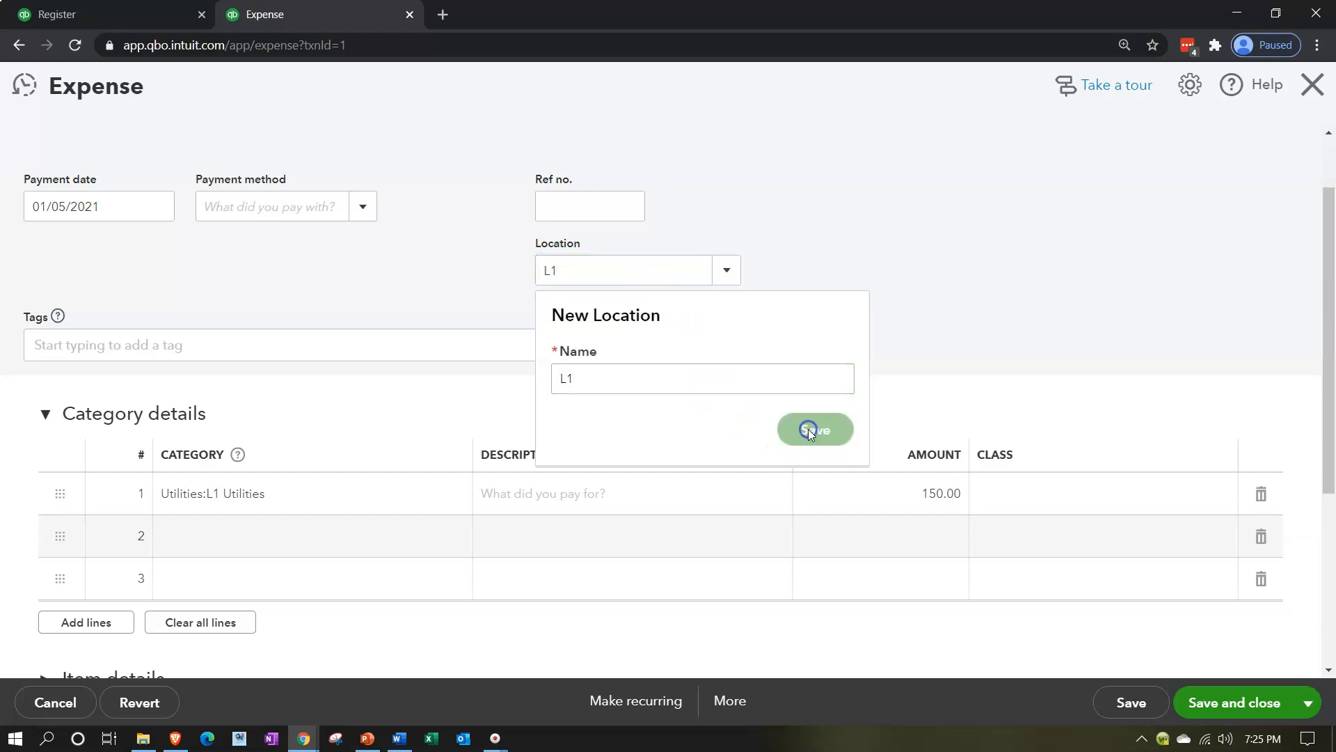
# Create a new class named D1 on the expense's L1 Utilities line, then save and close the expense
pyautogui.click(1022, 502)
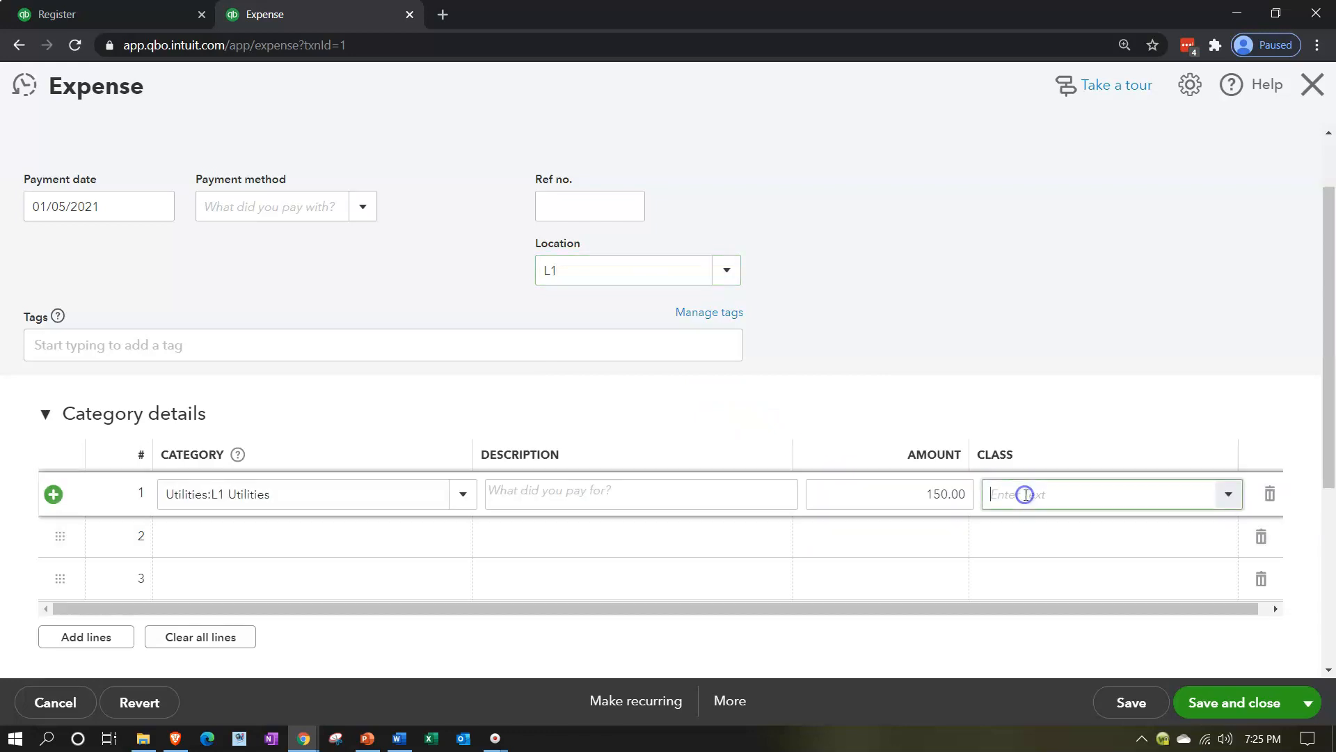
pyautogui.write('D1')
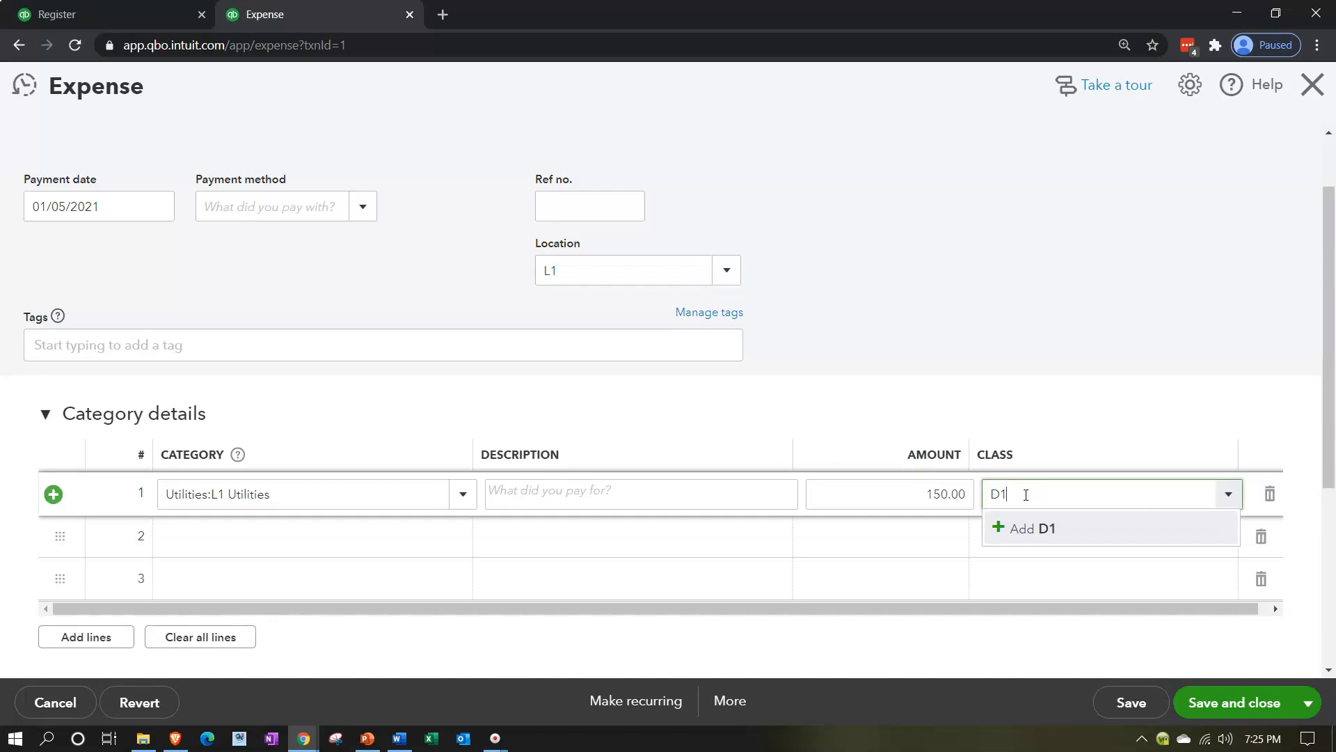
pyautogui.press('Return')
pyautogui.click(1163, 599)
pyautogui.click(1258, 654)
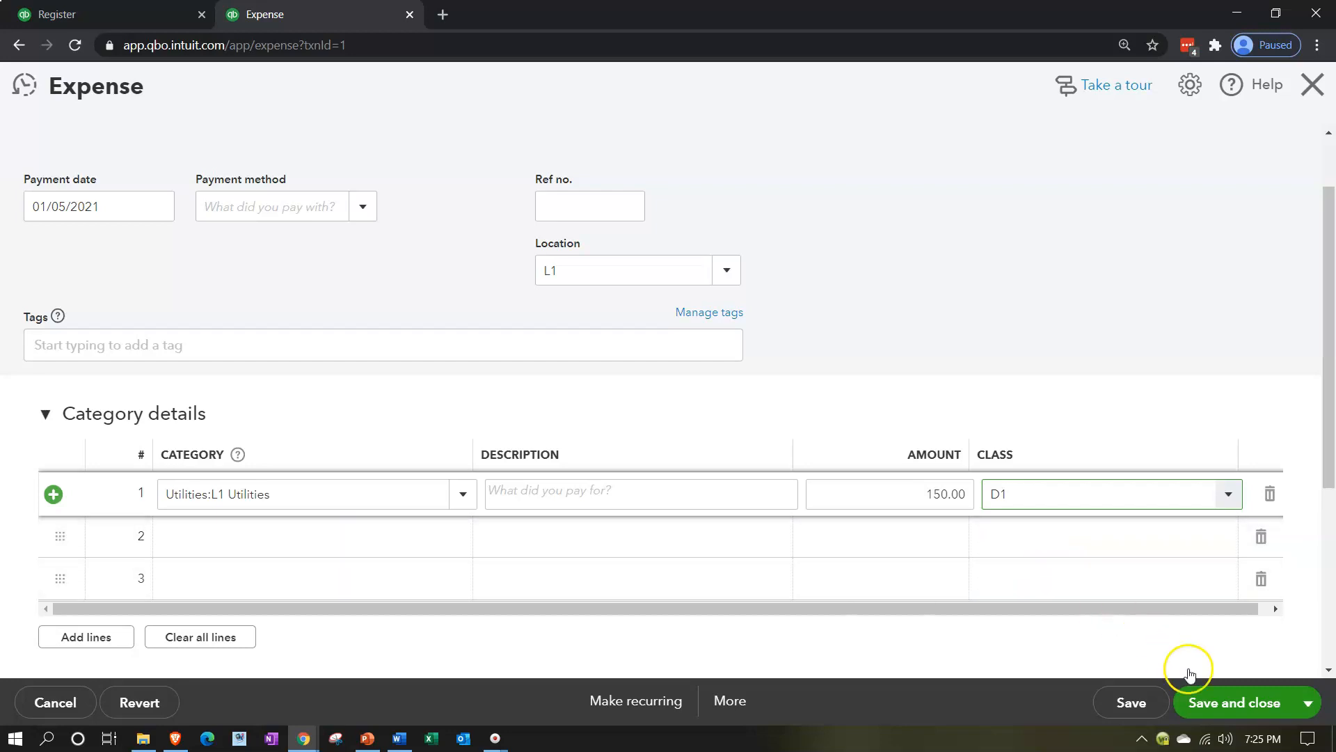
pyautogui.click(1210, 704)
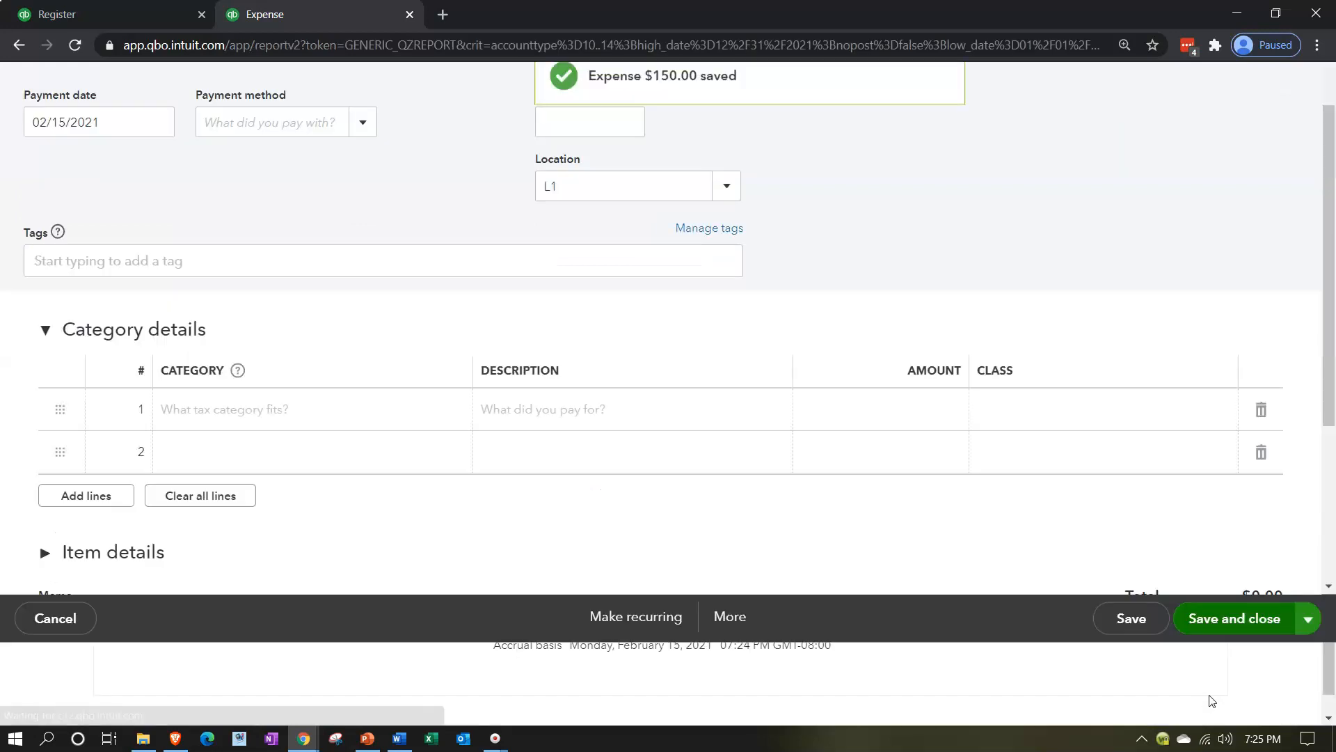
# Return from the Transaction Report to the Profit and Loss report summary and view its Utilities expenses
pyautogui.scroll(3, 350, 549)
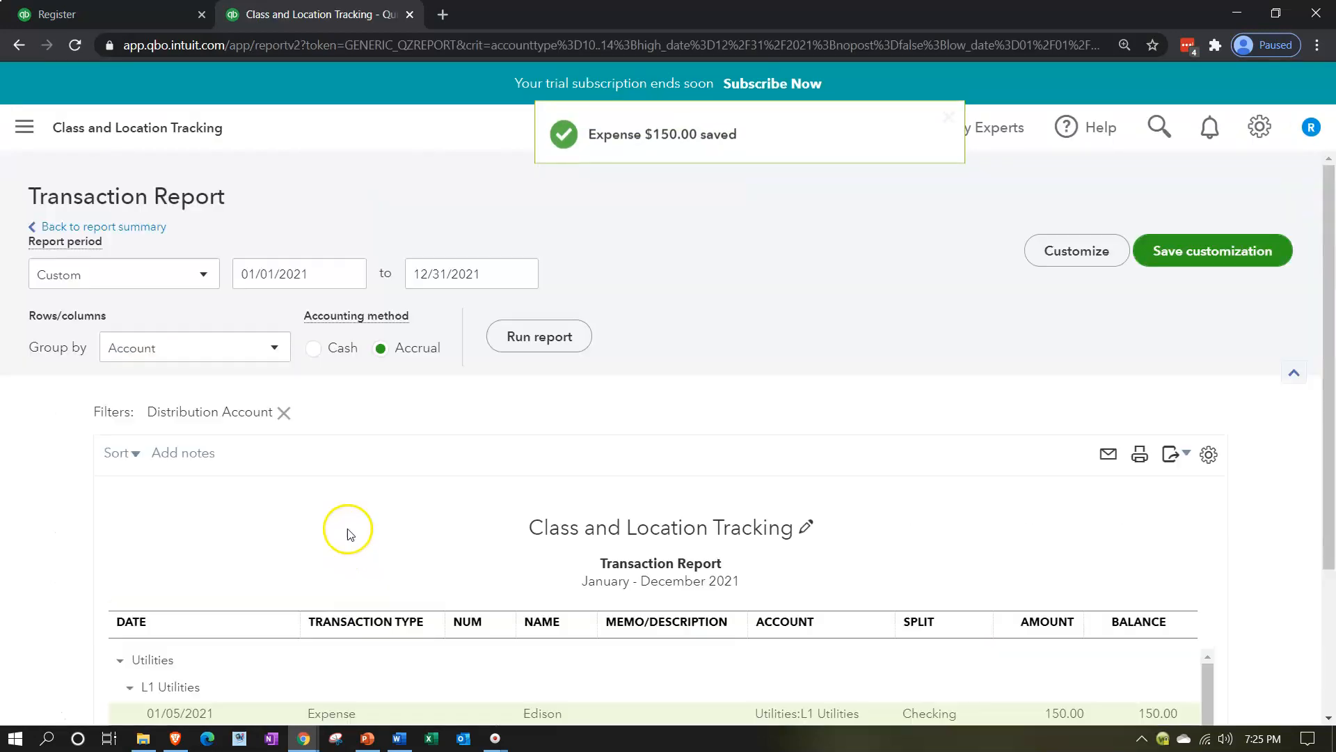
pyautogui.click(116, 228)
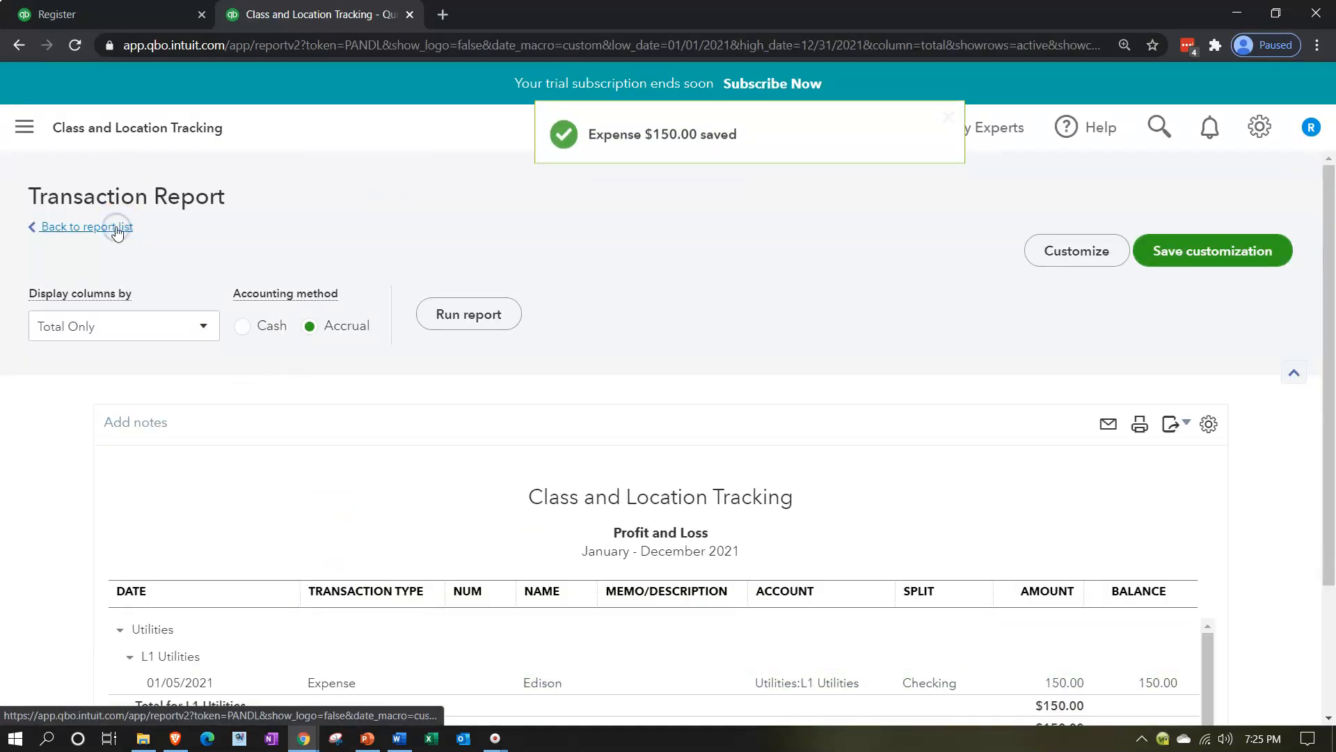
pyautogui.scroll(-2, 114, 229)
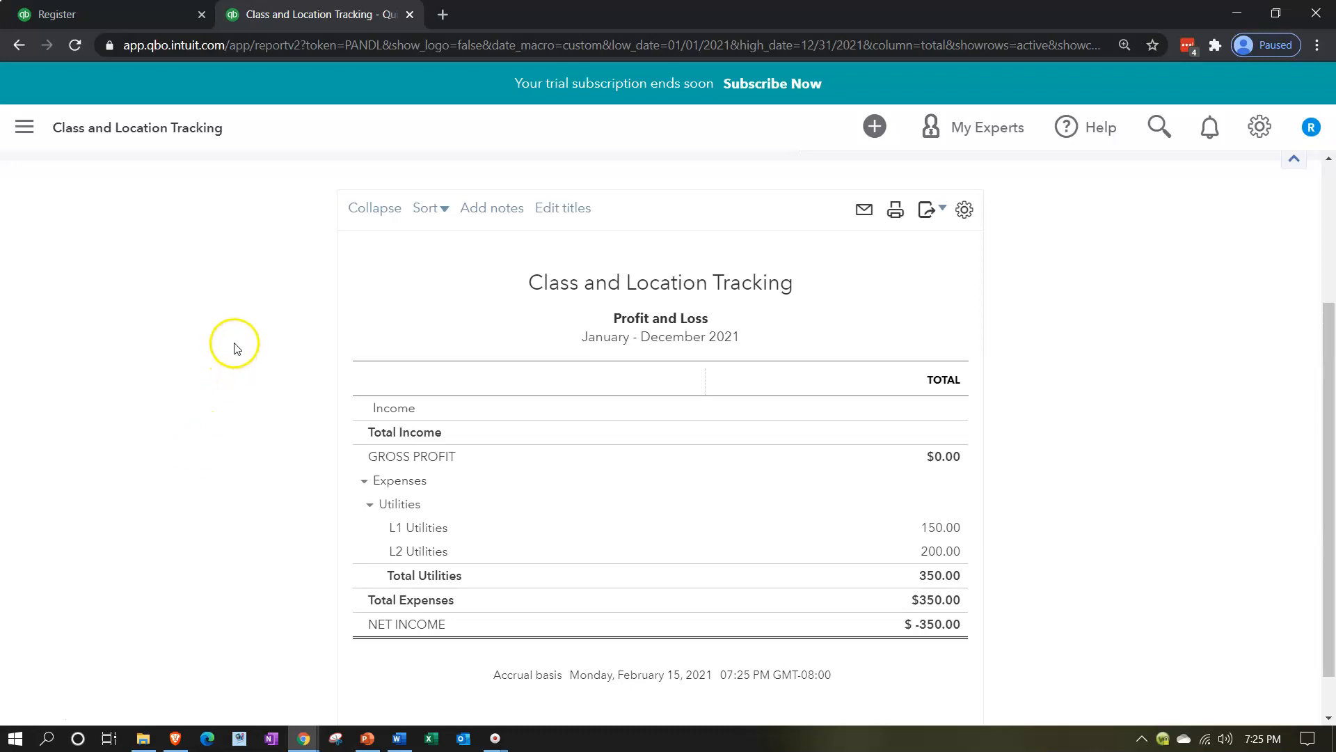
# Duplicate the Profit and Loss browser tab and open the Profit and Loss by Class report in the copy
pyautogui.rightClick(333, 16)
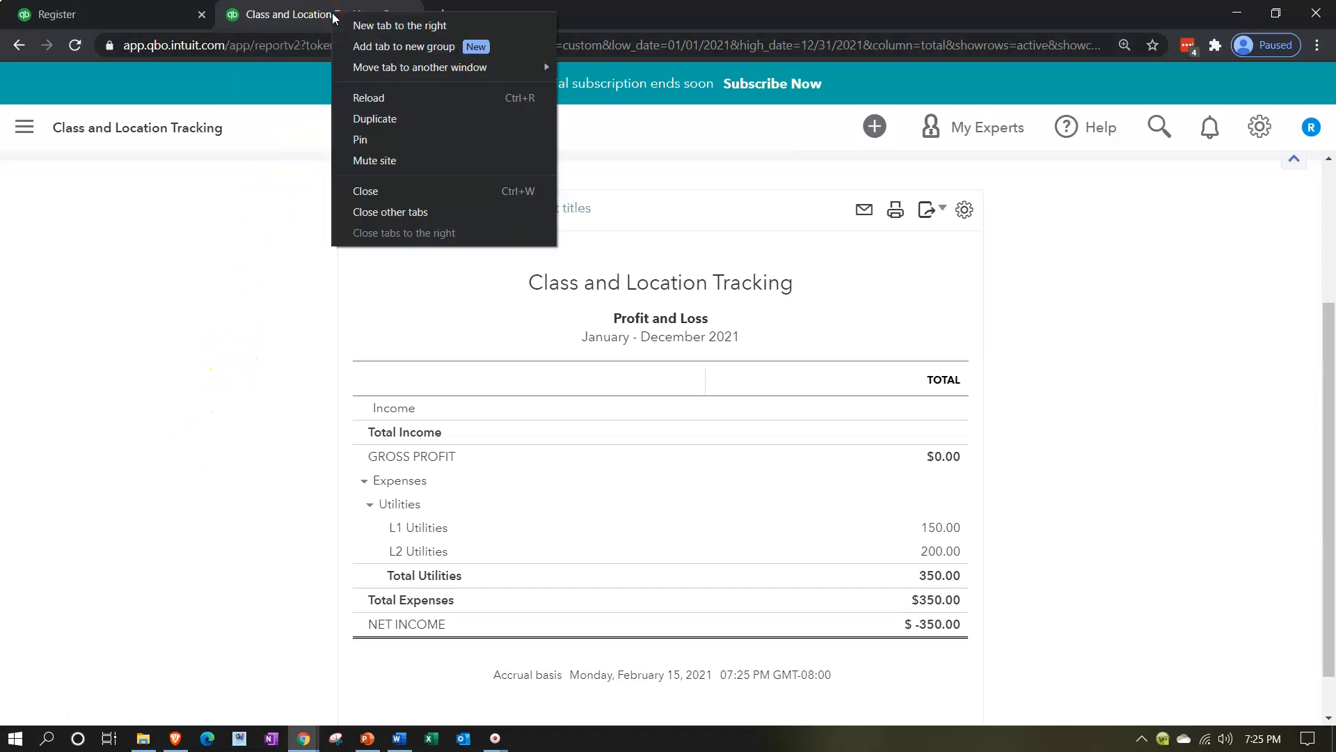
pyautogui.click(371, 118)
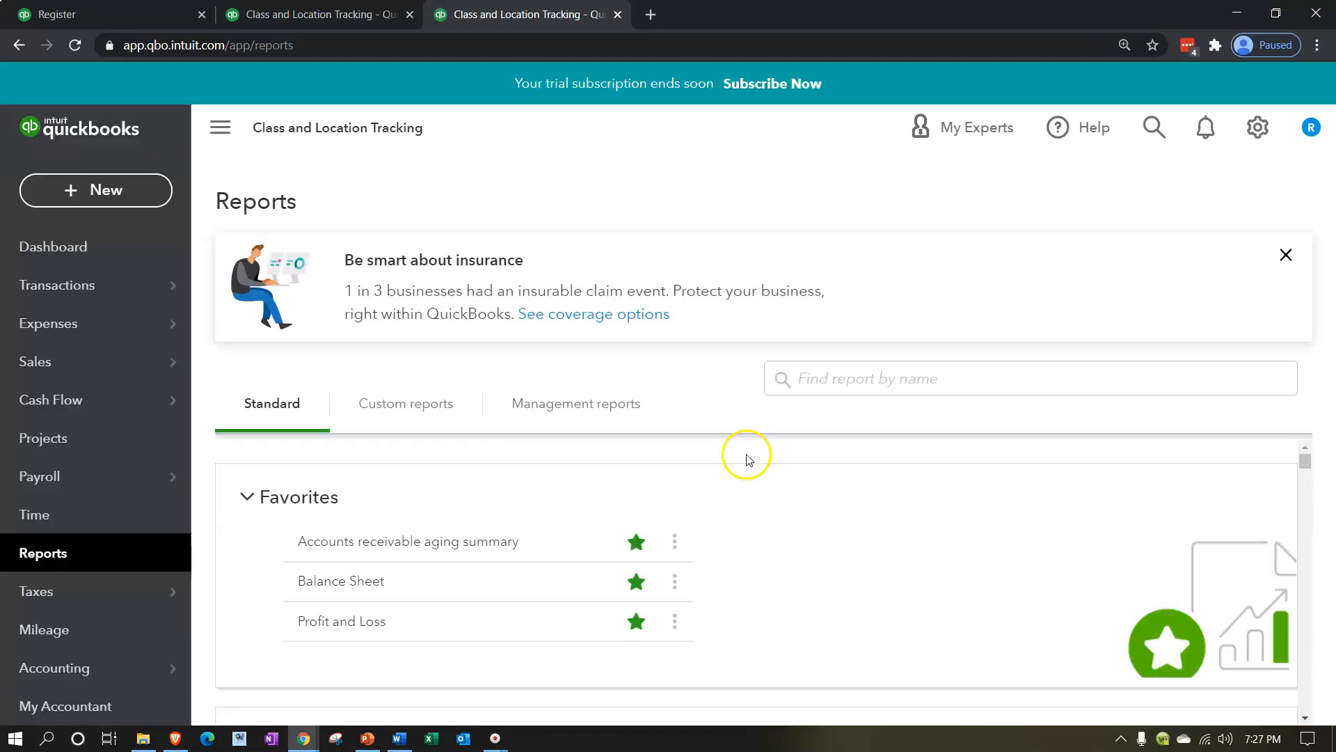
pyautogui.scroll(-3, 748, 456)
pyautogui.scroll(-4, 748, 457)
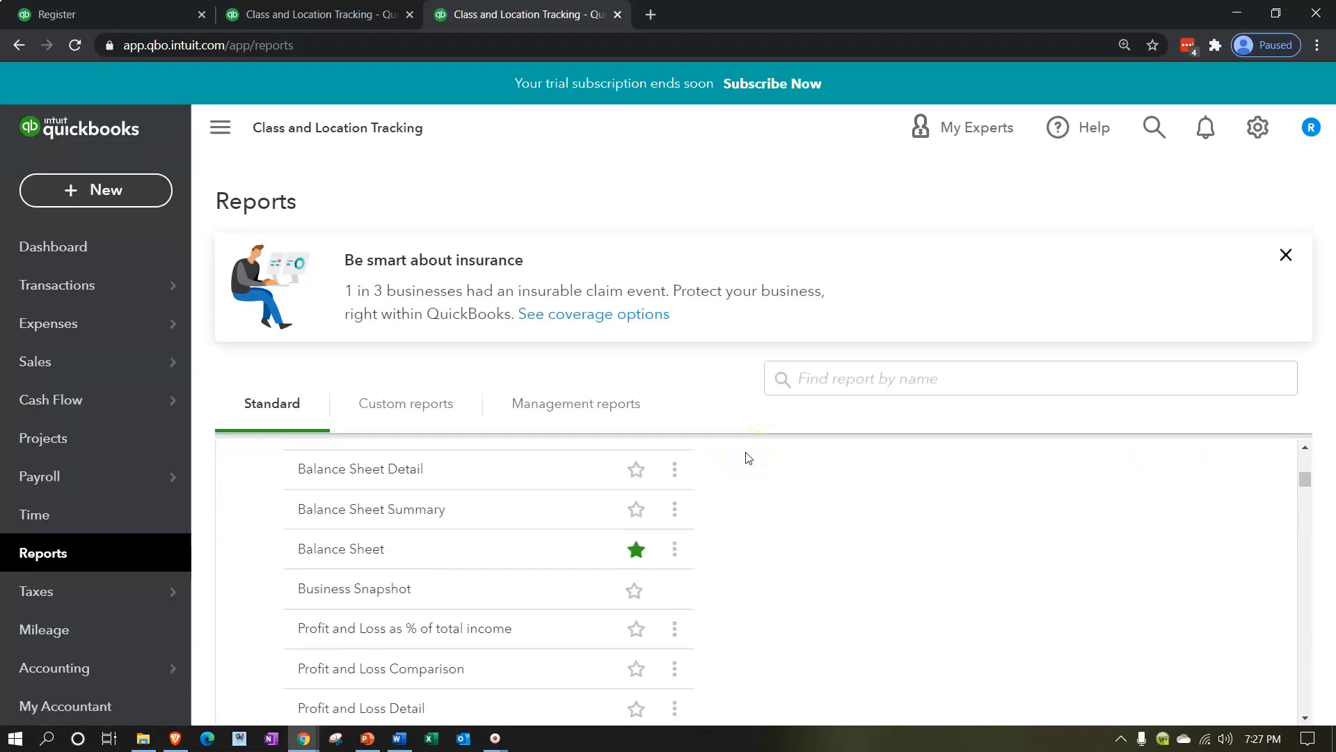
pyautogui.scroll(-2, 745, 473)
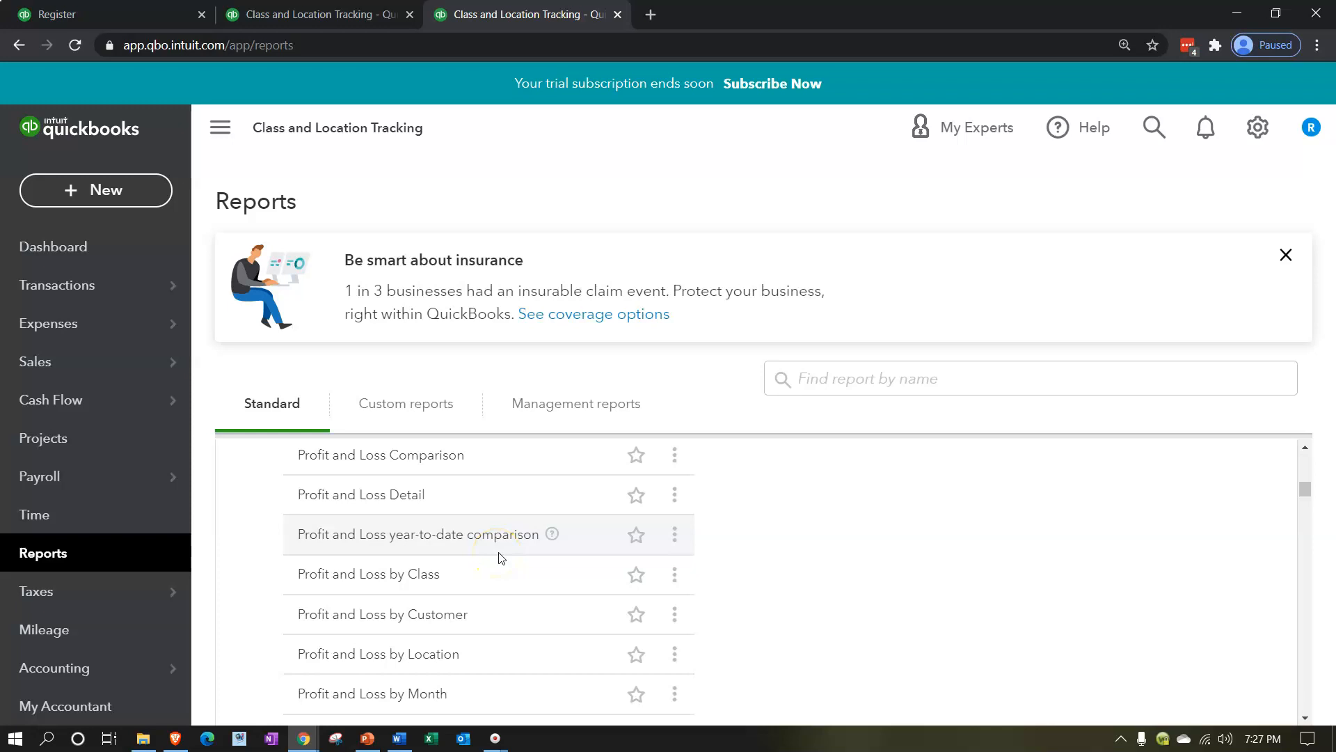
pyautogui.click(393, 581)
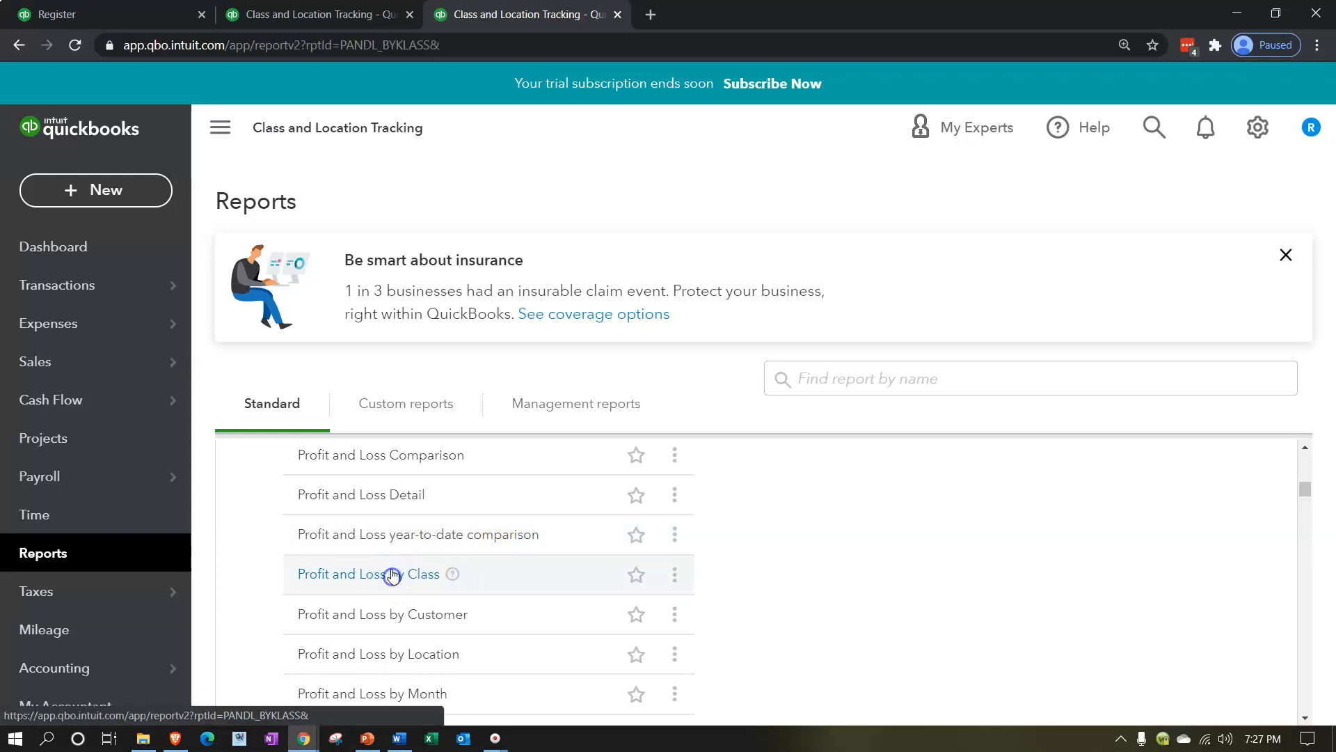
pyautogui.scroll(-3, 403, 564)
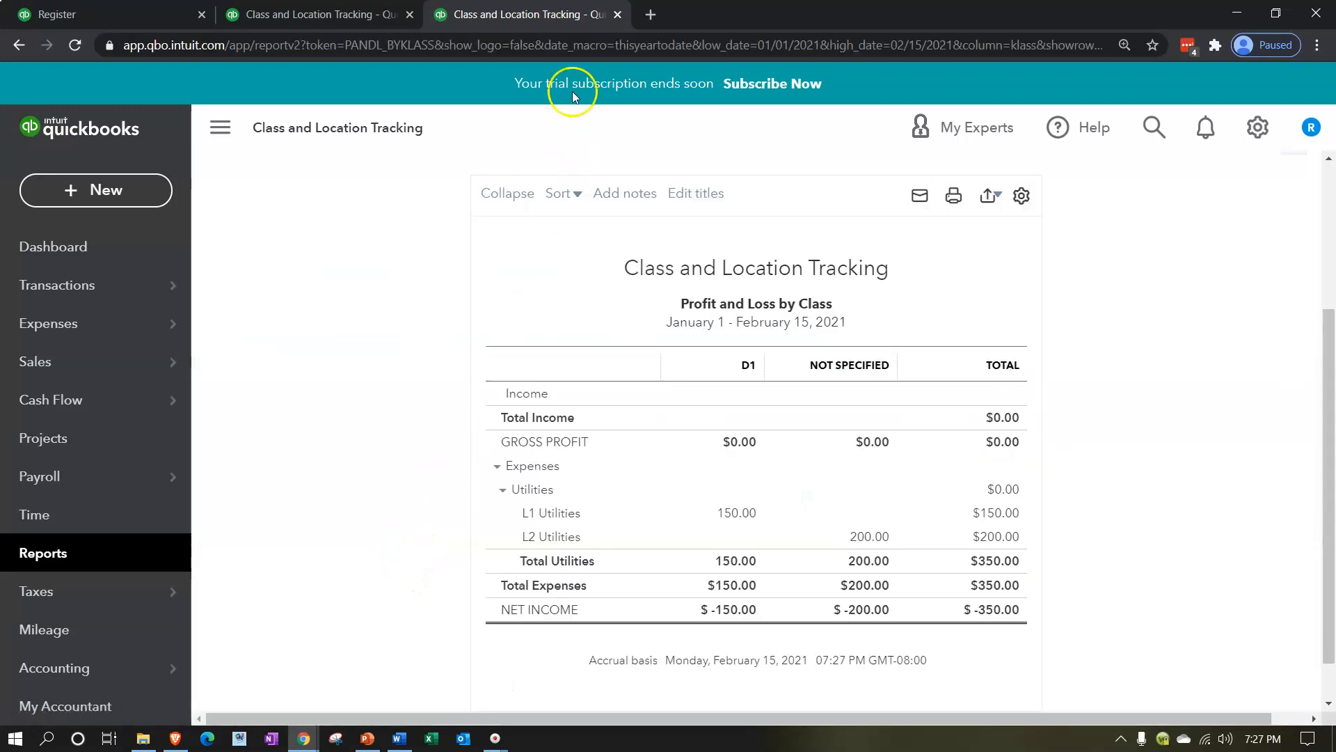
# Duplicate the Profit and Loss by Class tab and find the profit and loss reports in the copy's standard report list
pyautogui.rightClick(545, 17)
pyautogui.click(565, 118)
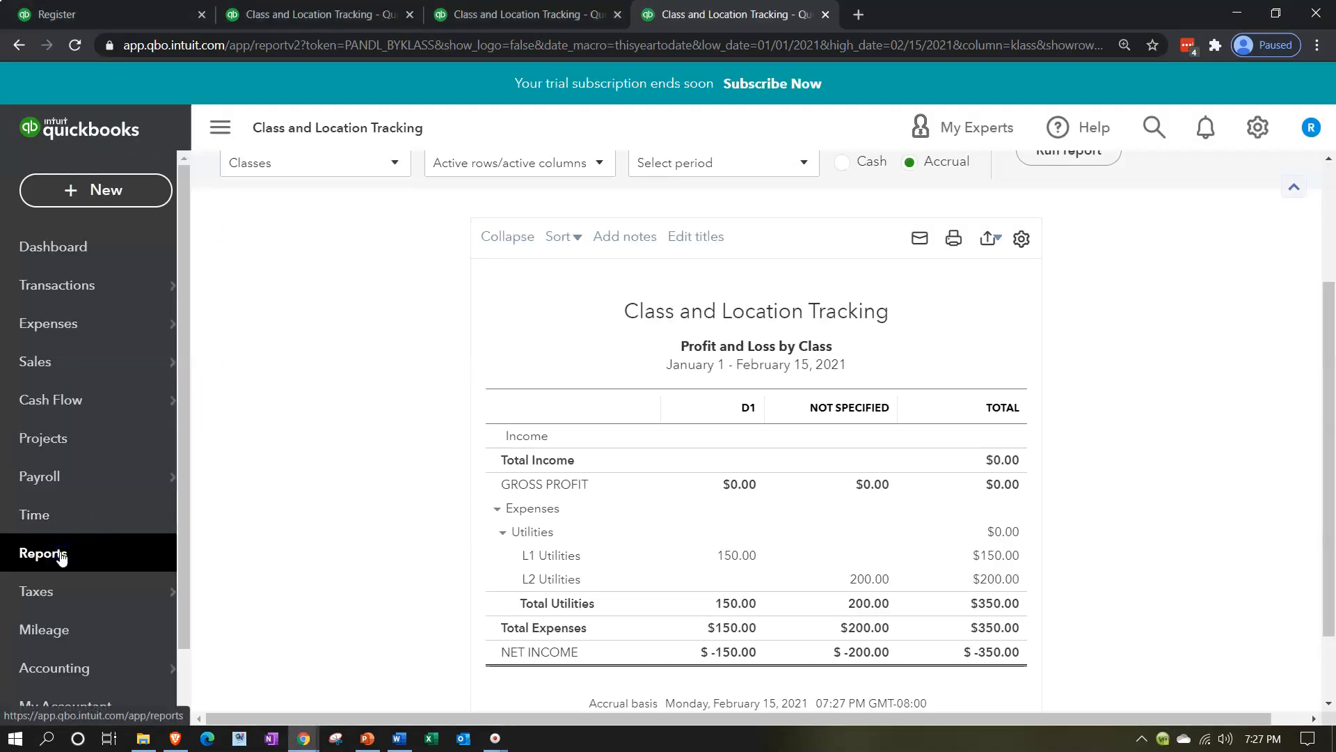
pyautogui.click(61, 555)
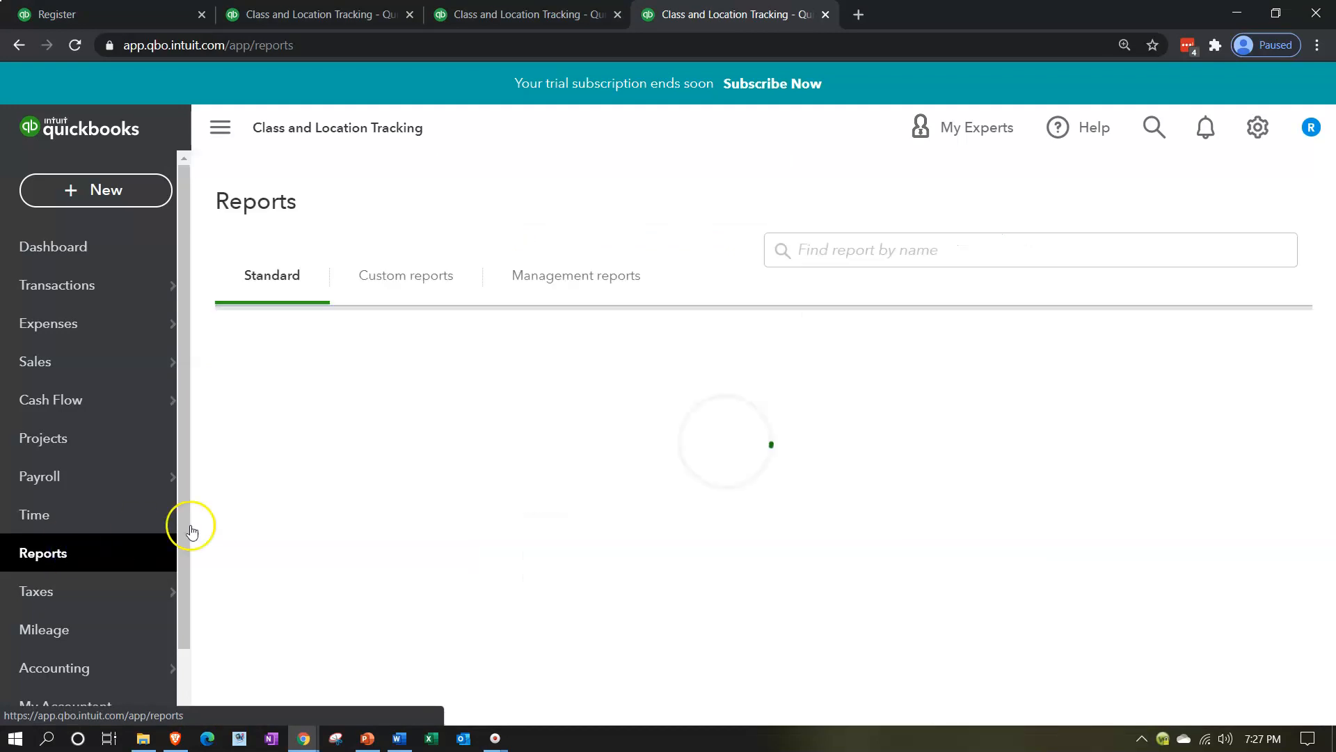
pyautogui.scroll(-3, 480, 506)
pyautogui.scroll(-6, 479, 507)
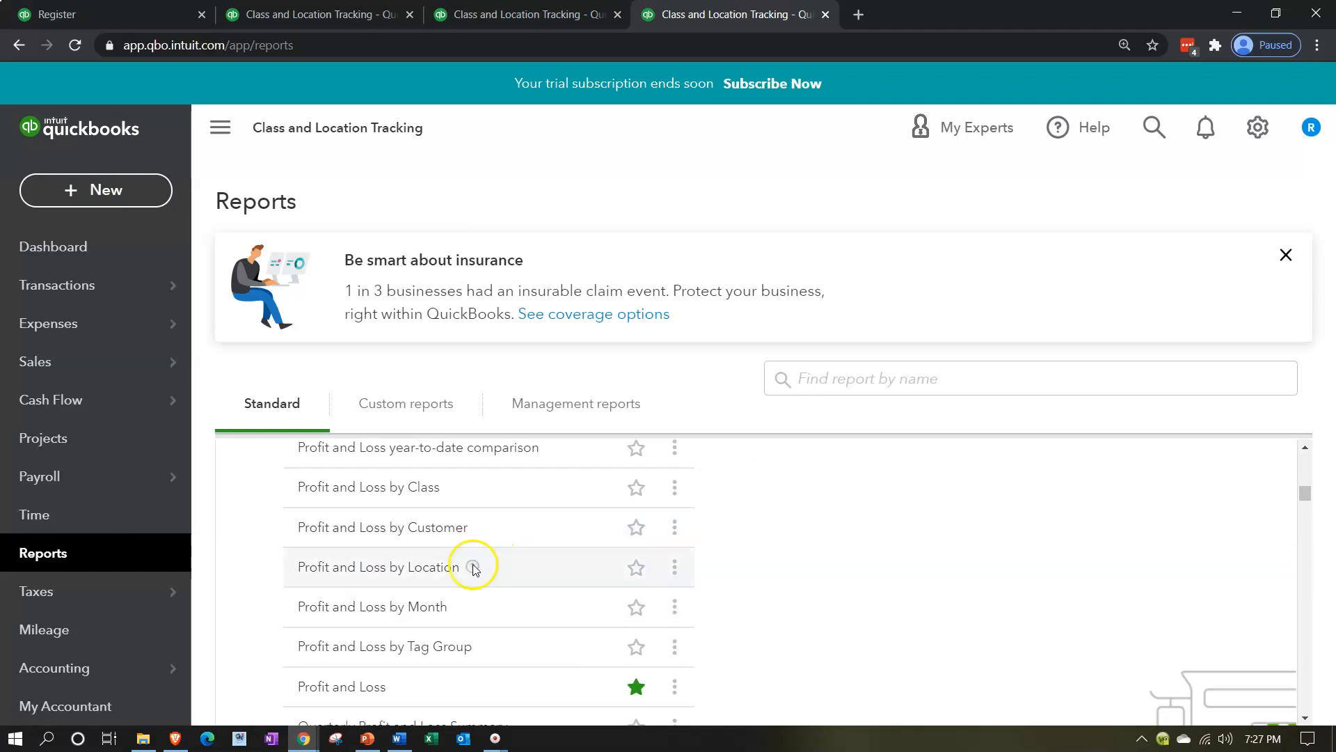
# Open the Profit and Loss by Location report in the duplicated tab, review its columns and hide the navigation menu
pyautogui.click(536, 14)
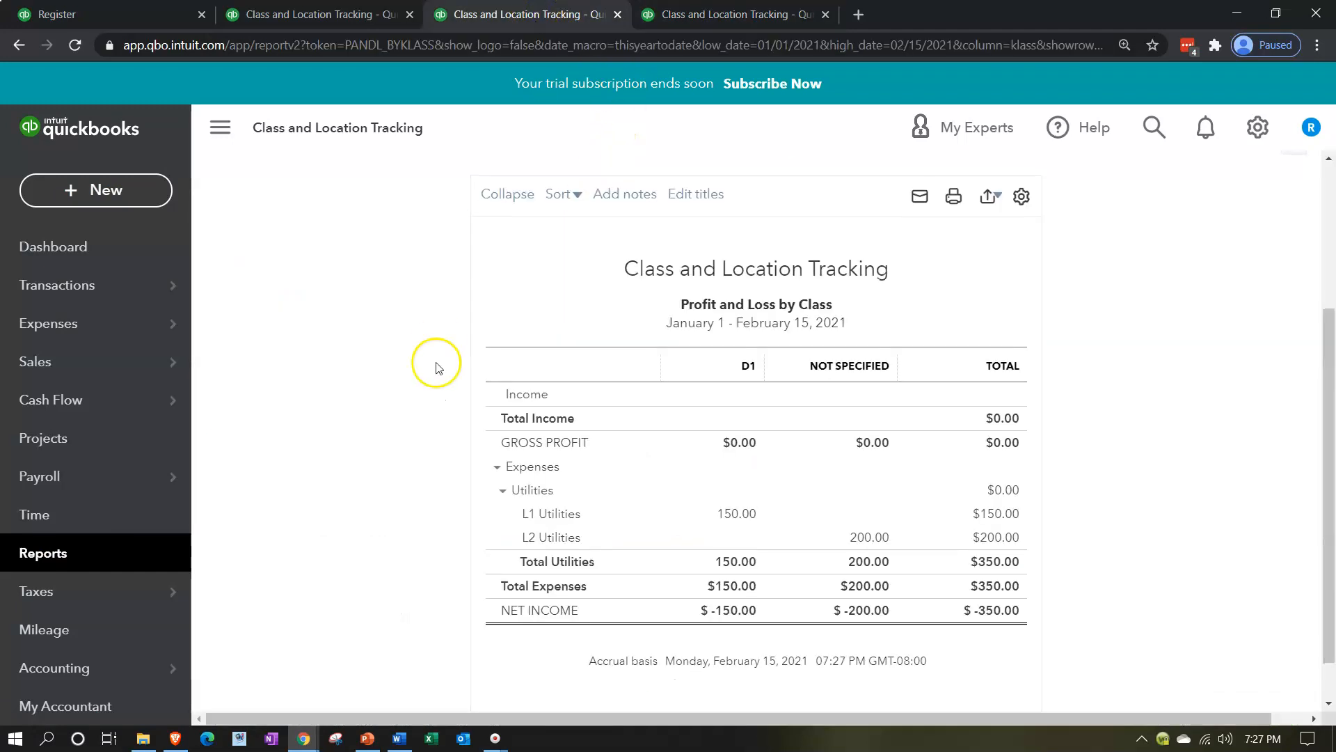
pyautogui.click(715, 14)
pyautogui.scroll(-2, 473, 599)
pyautogui.scroll(-5, 430, 641)
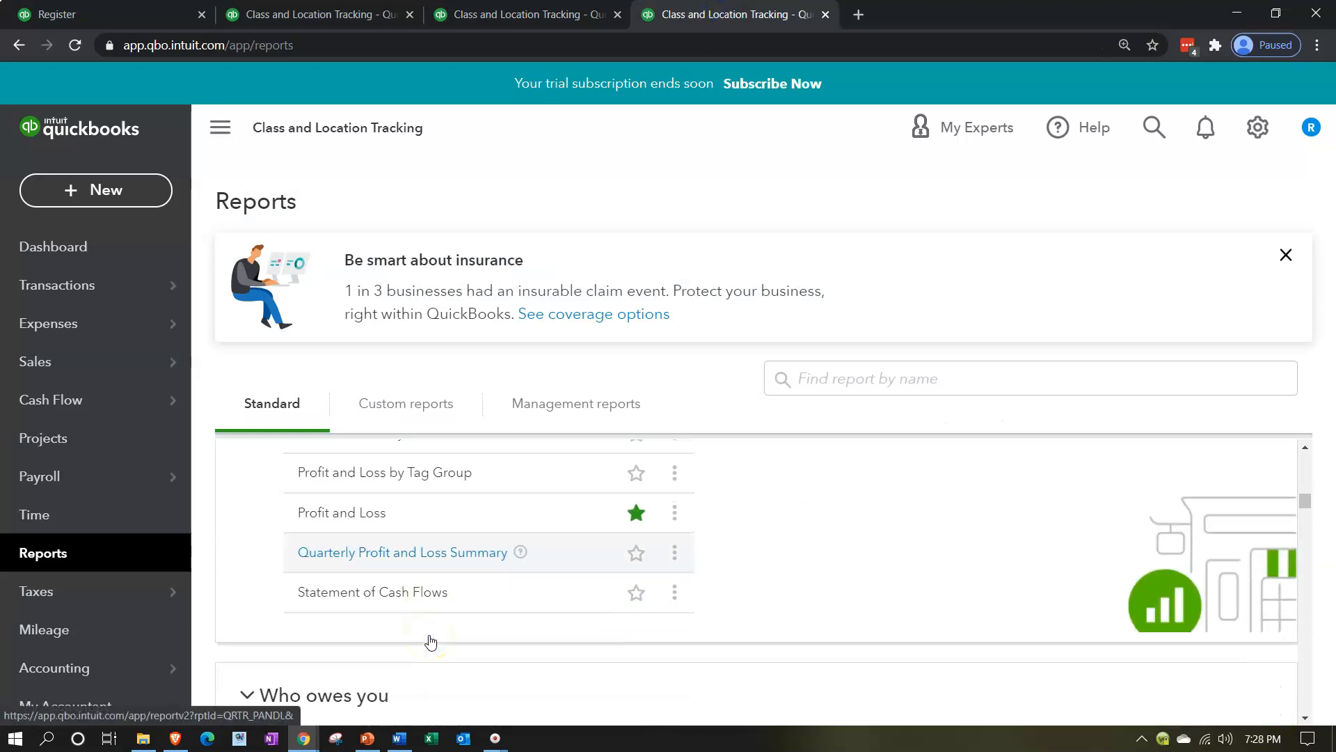
pyautogui.scroll(5, 430, 641)
pyautogui.scroll(1, 417, 626)
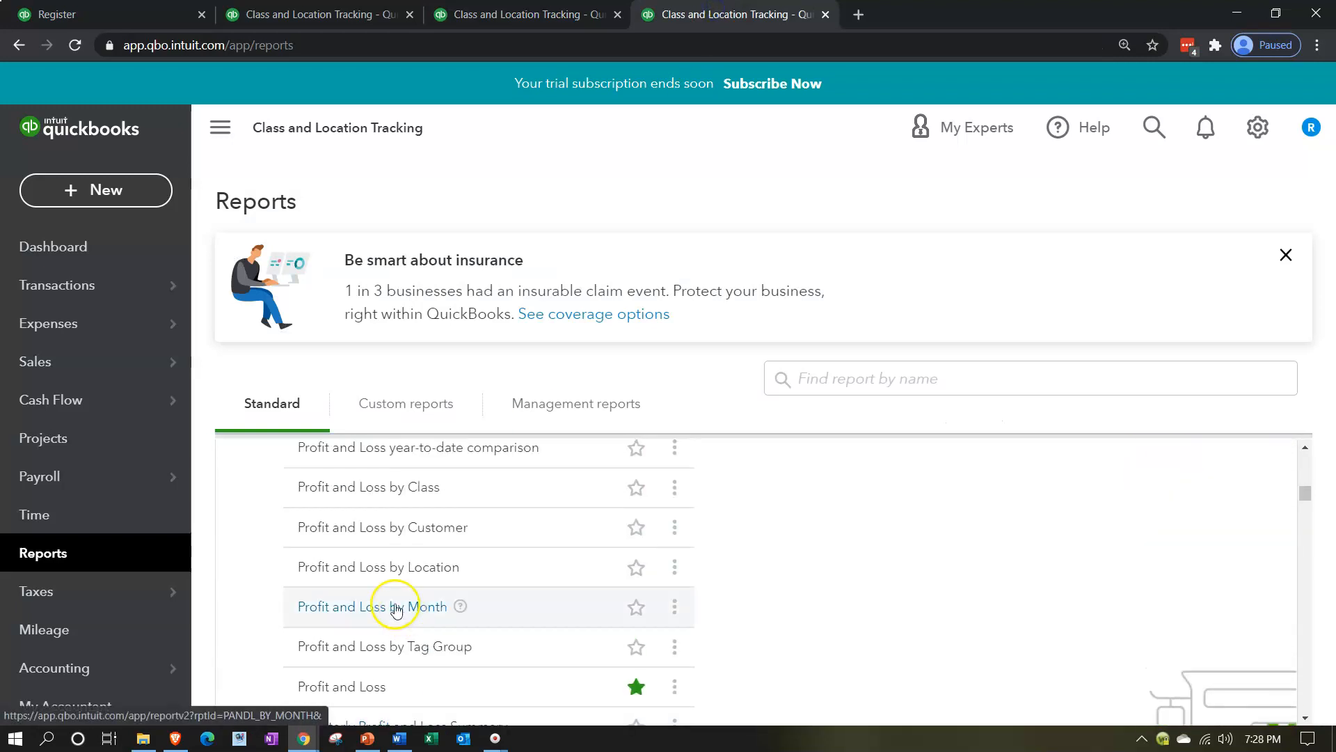
pyautogui.click(376, 564)
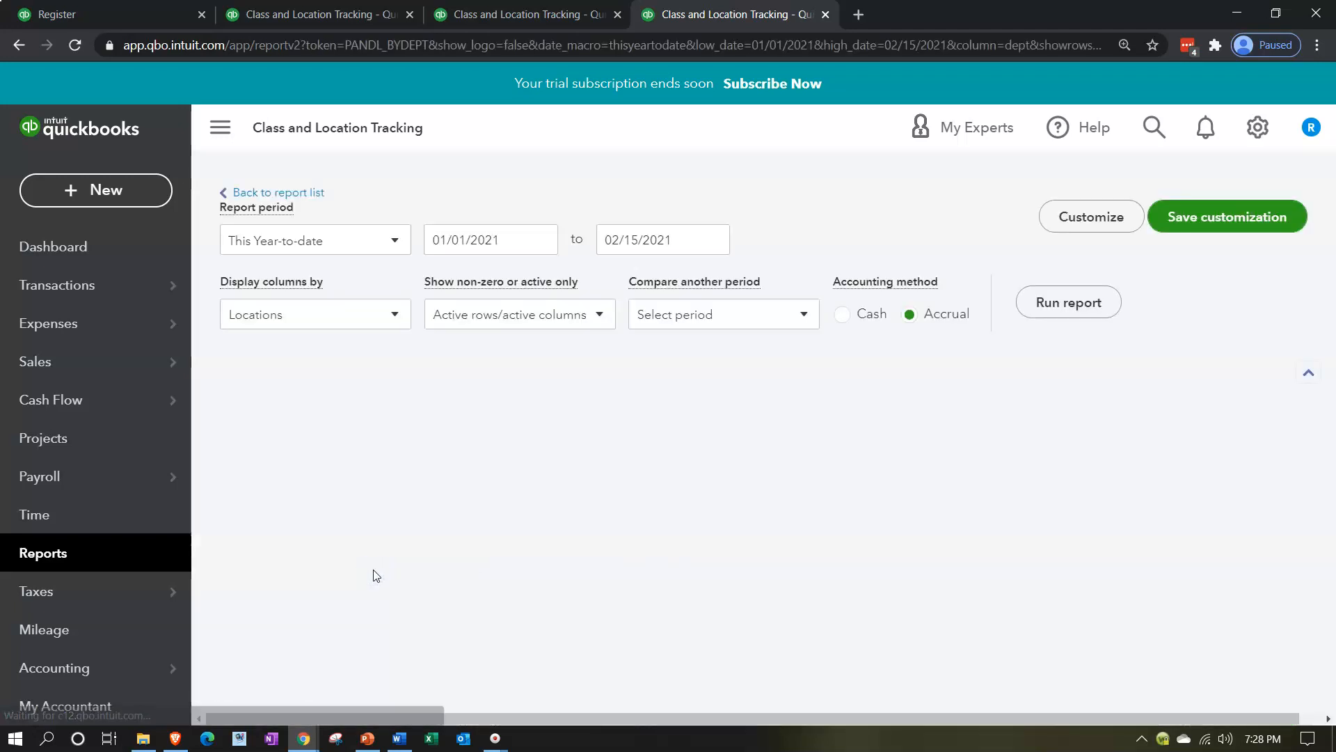
pyautogui.scroll(-3, 376, 575)
pyautogui.scroll(3, 376, 576)
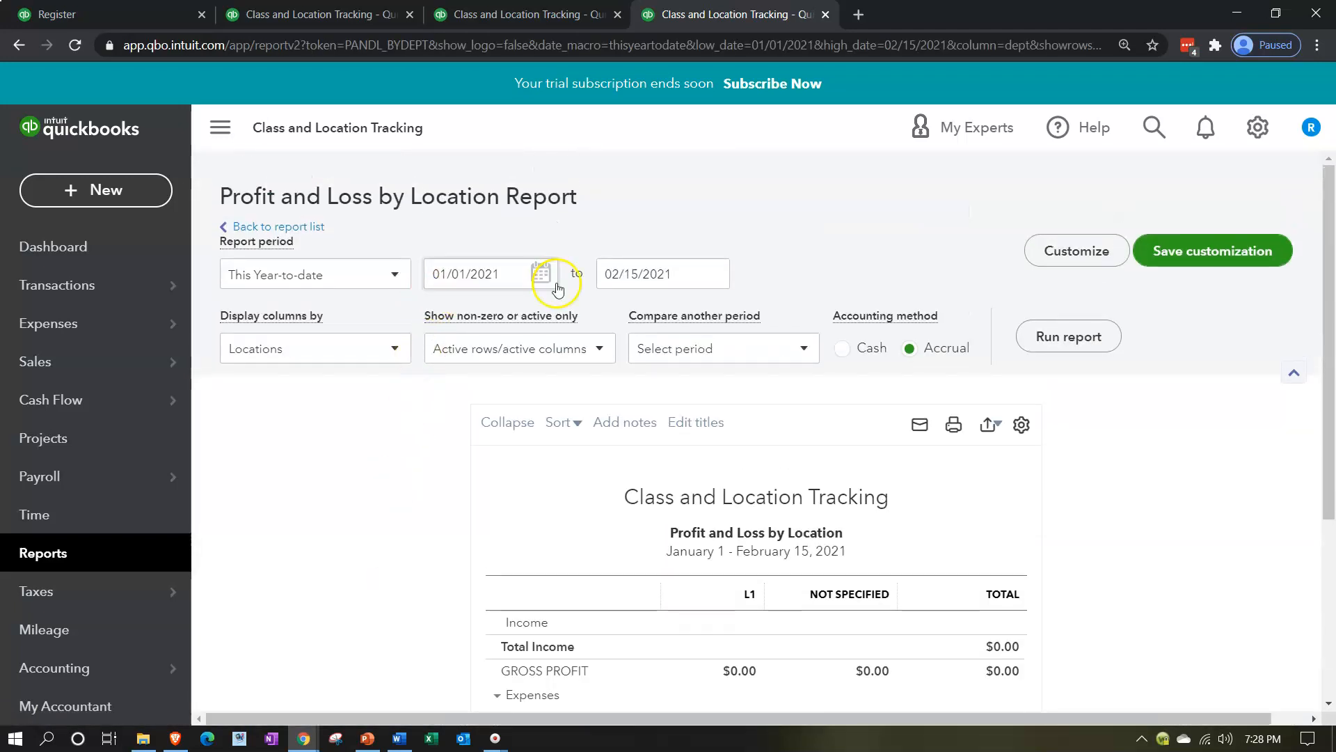
pyautogui.scroll(-2, 448, 508)
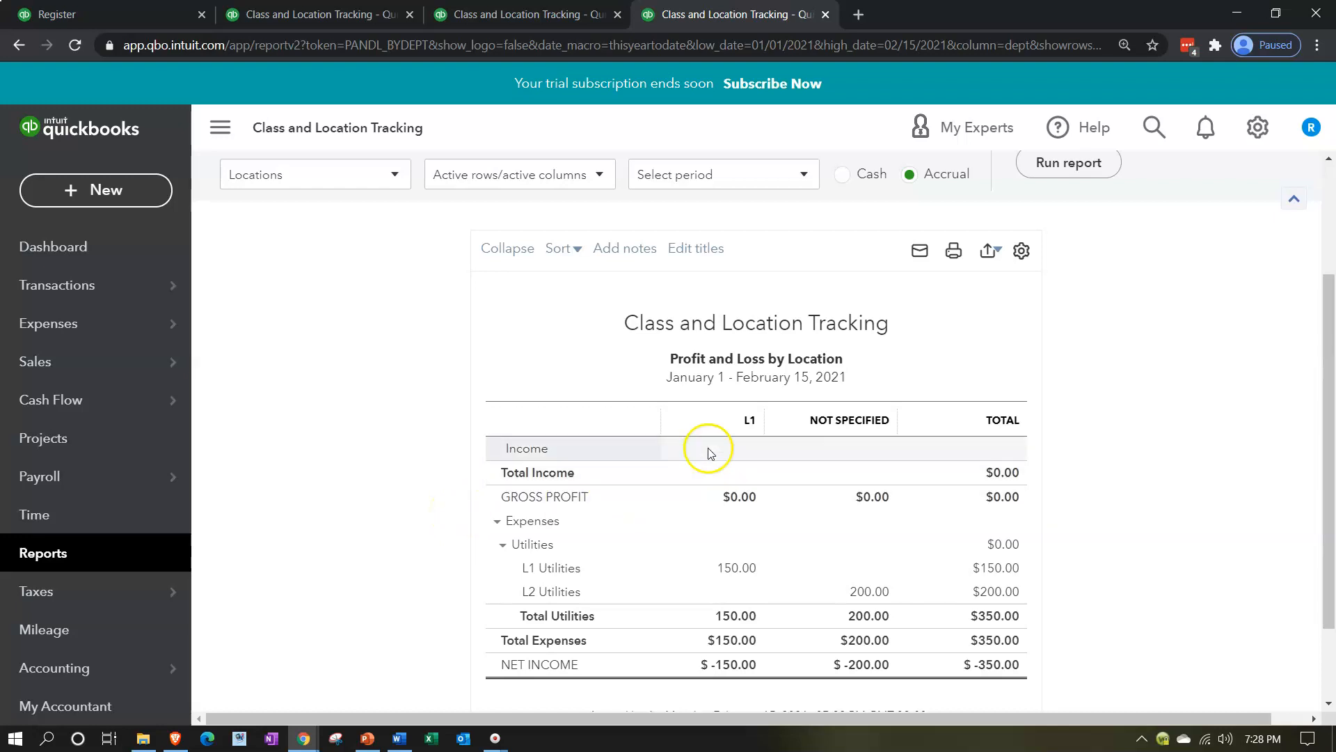
pyautogui.scroll(-1, 709, 453)
pyautogui.click(220, 128)
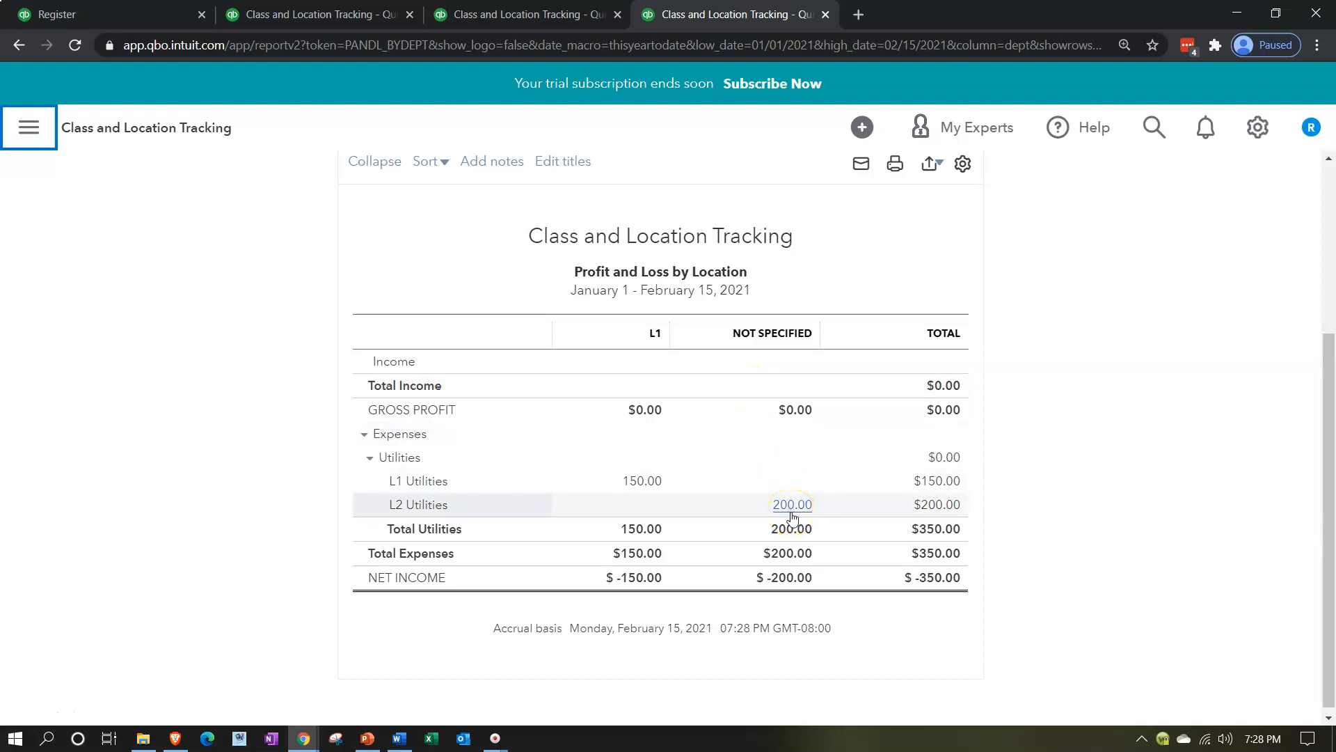
# Switch to the Profit and Loss by Class report, hide the navigation menu, examine the class columns and collapse the Utilities accounts
pyautogui.click(513, 11)
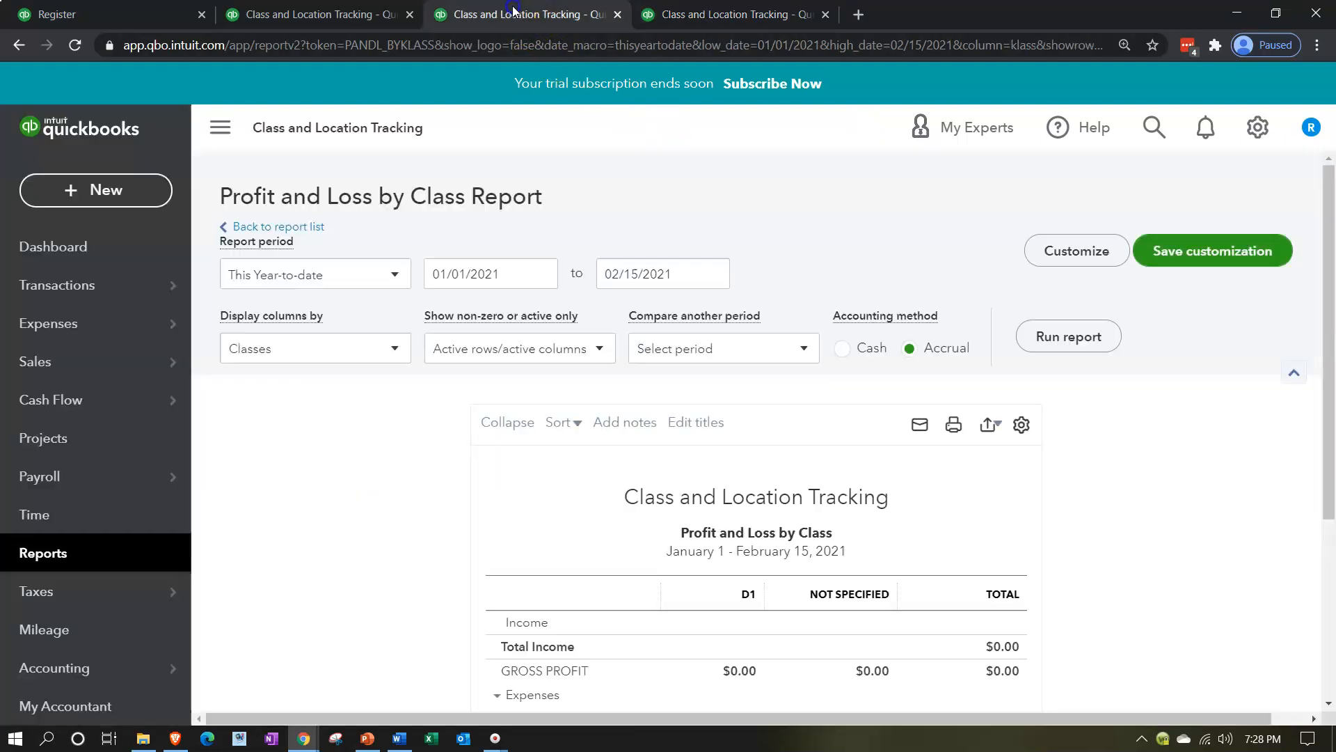
pyautogui.click(220, 127)
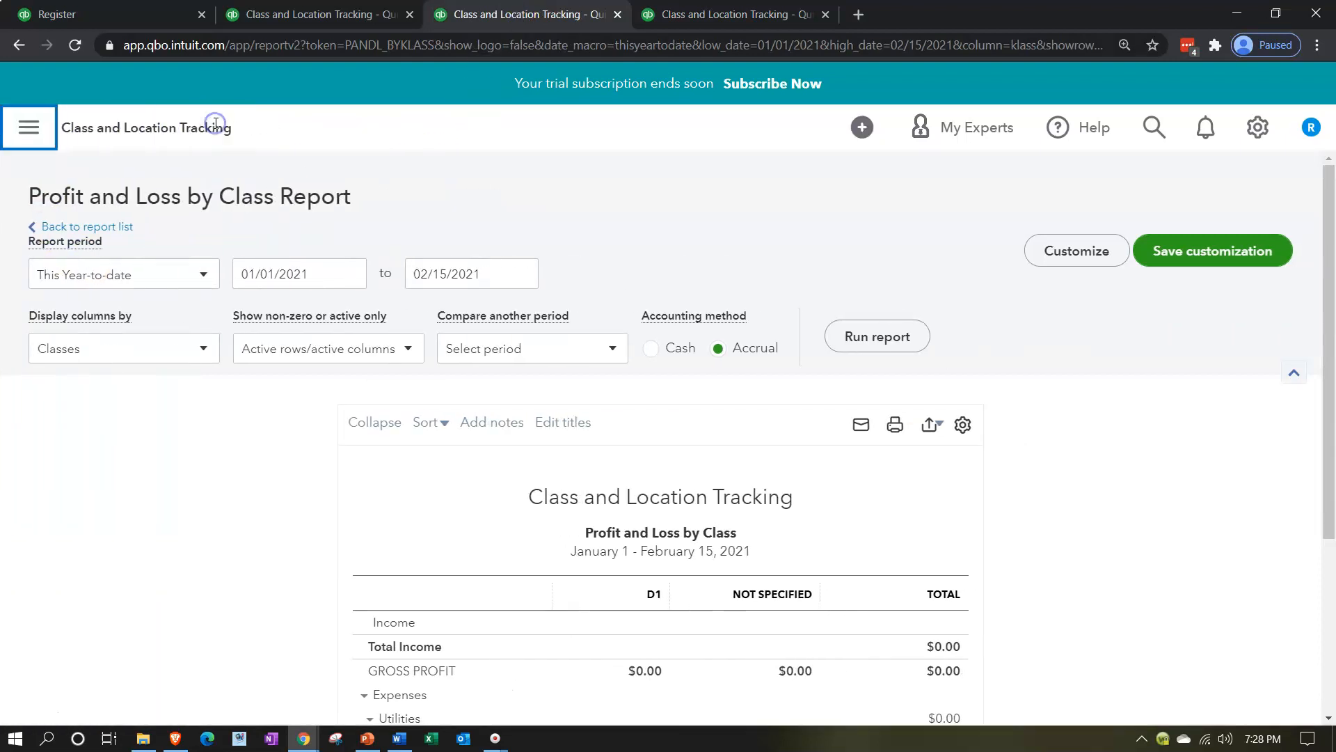
pyautogui.scroll(-3, 140, 491)
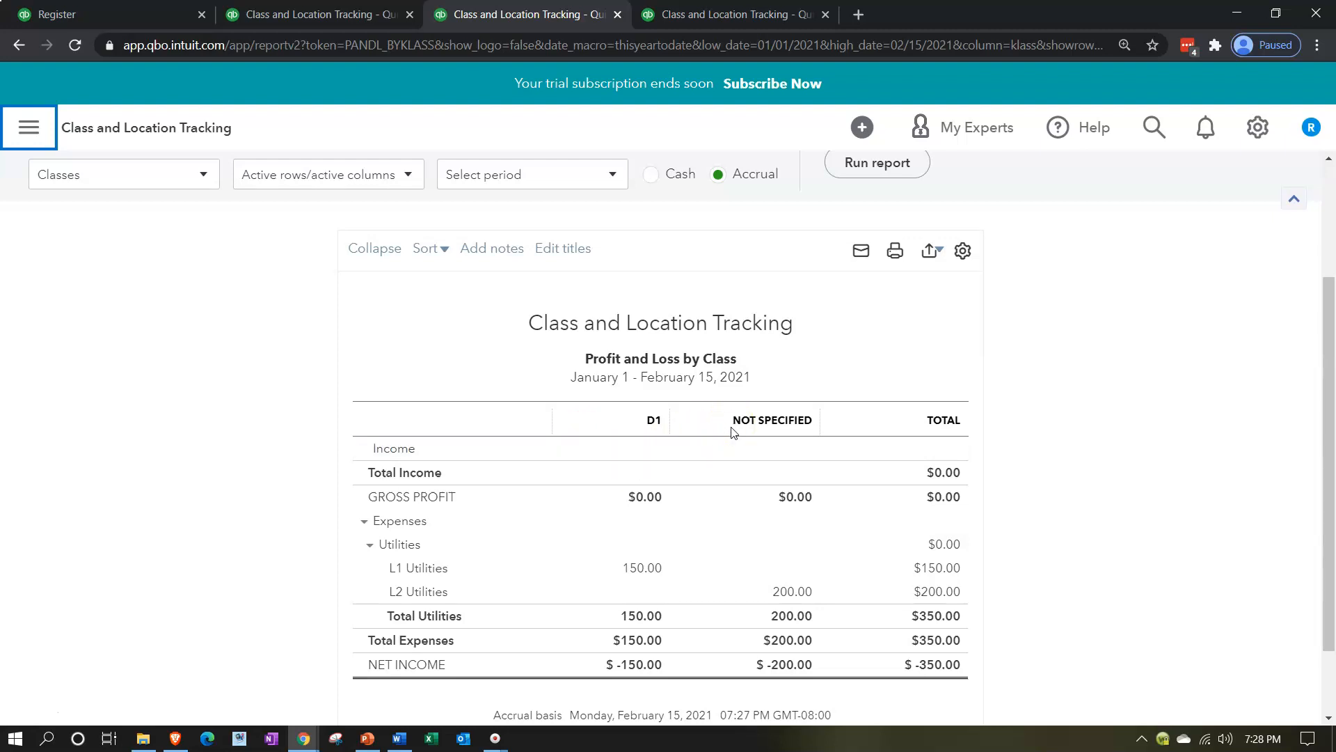
pyautogui.scroll(-1, 734, 428)
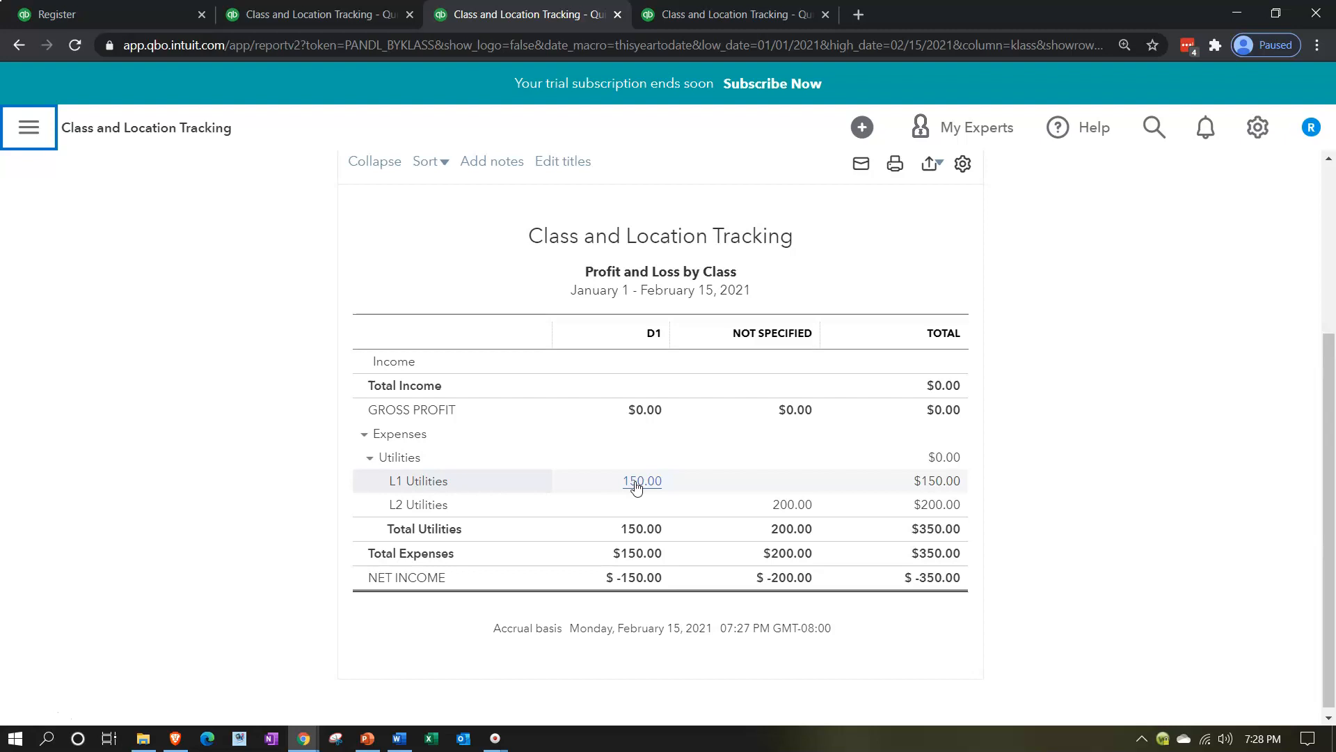
pyautogui.click(777, 498)
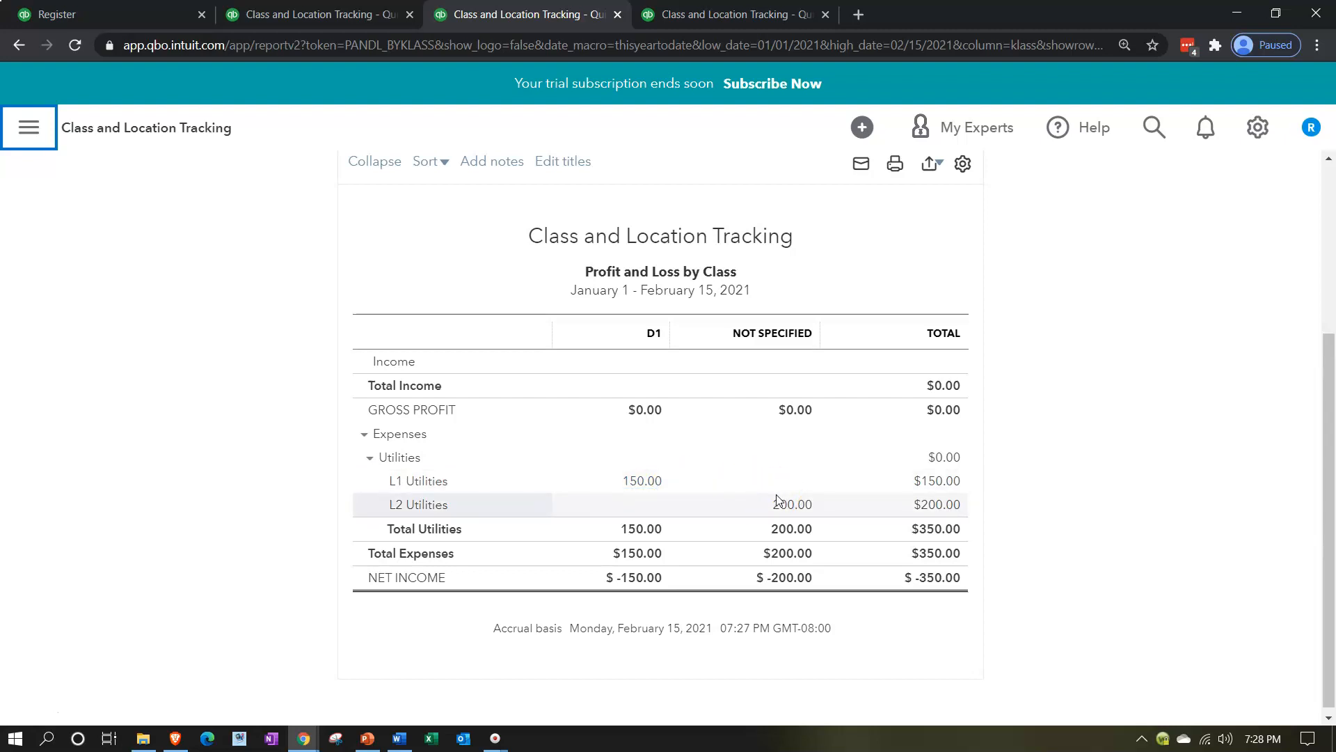
pyautogui.click(368, 459)
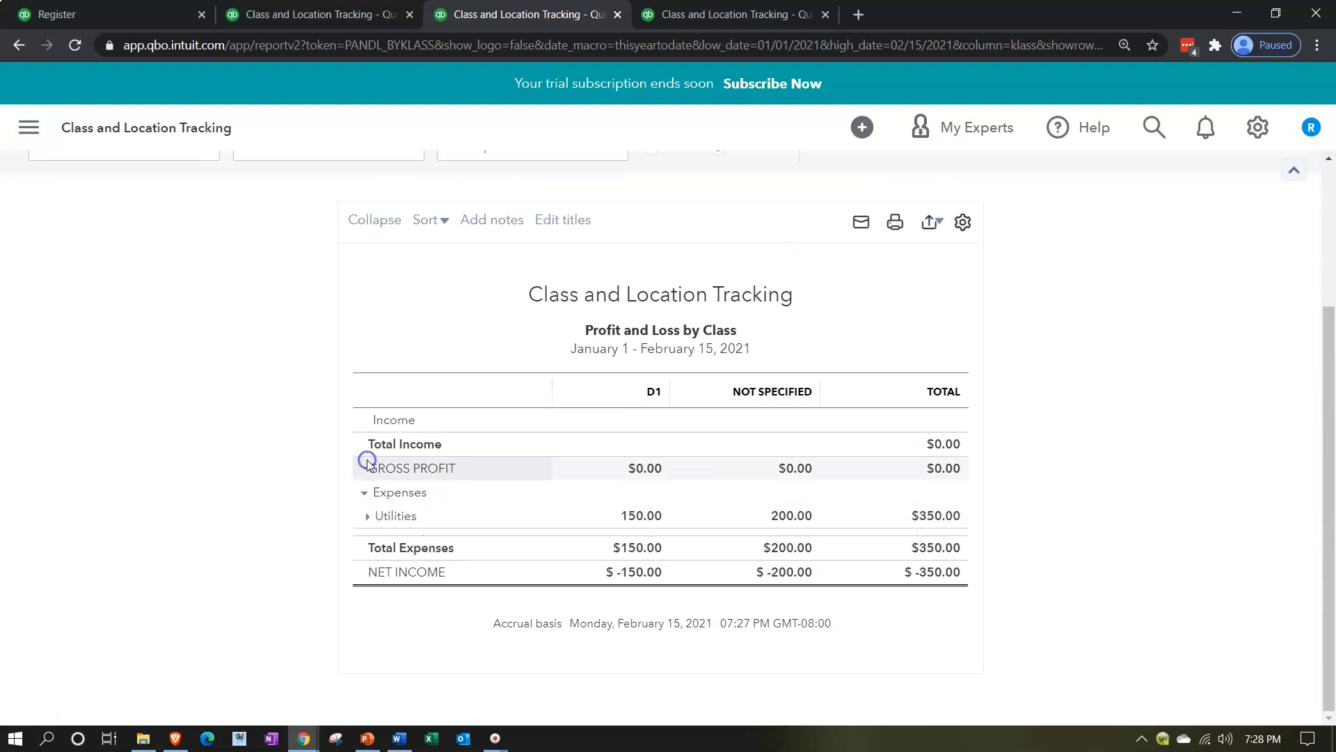
pyautogui.click(387, 525)
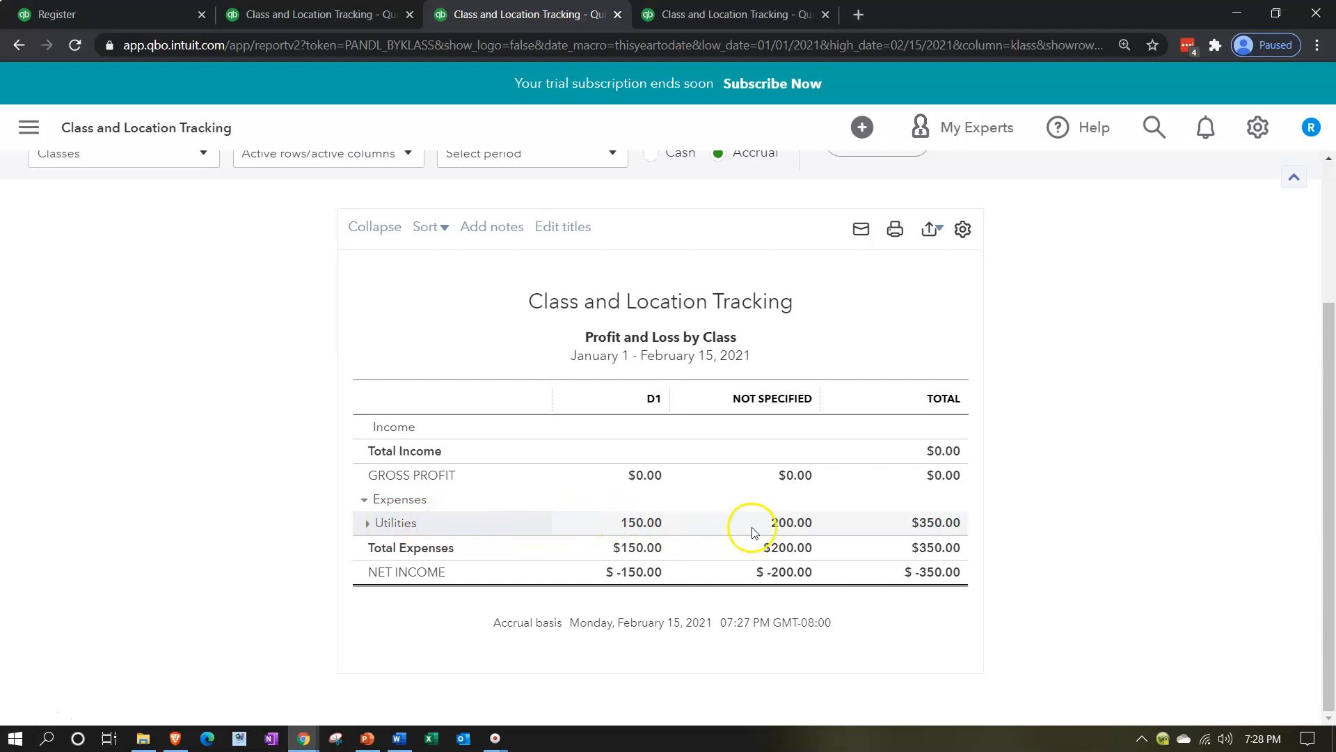
# Collapse the Utilities accounts in the Profit and Loss by Location report to compare the location columns, then expand them again
pyautogui.click(691, 17)
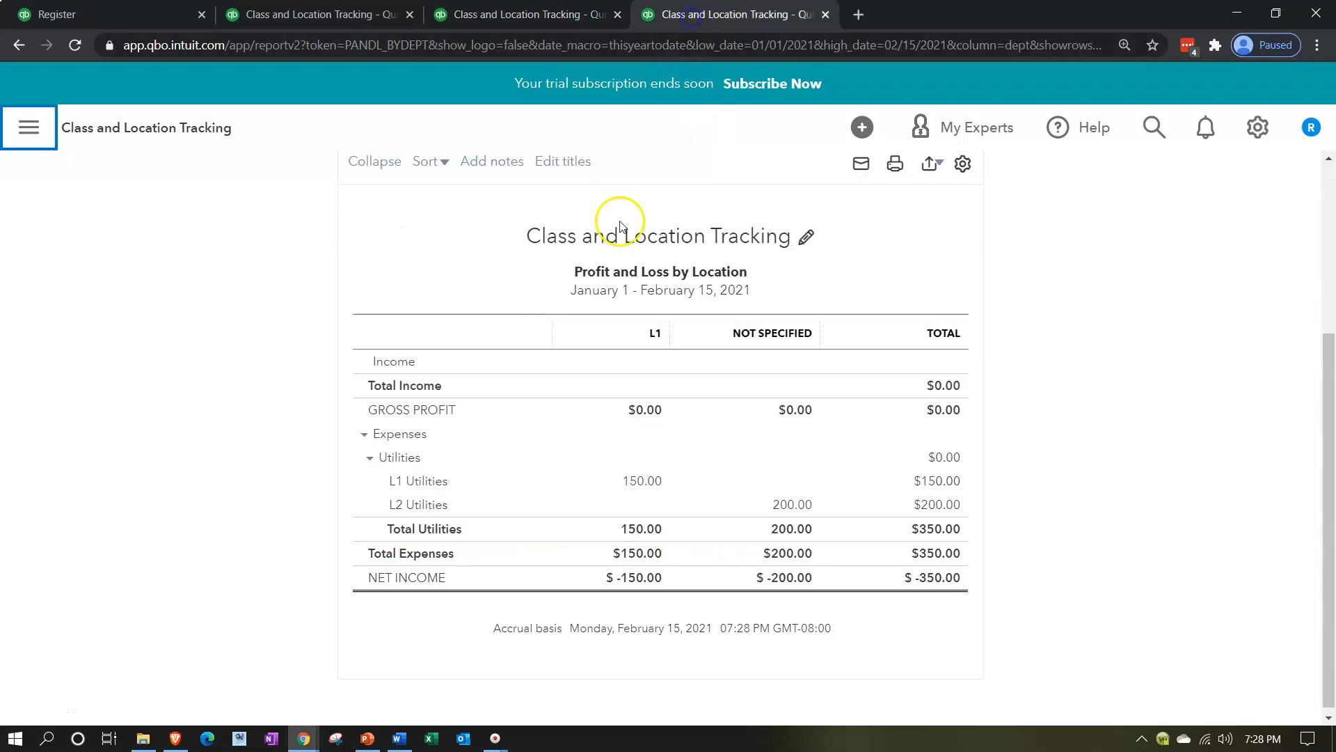
pyautogui.click(369, 457)
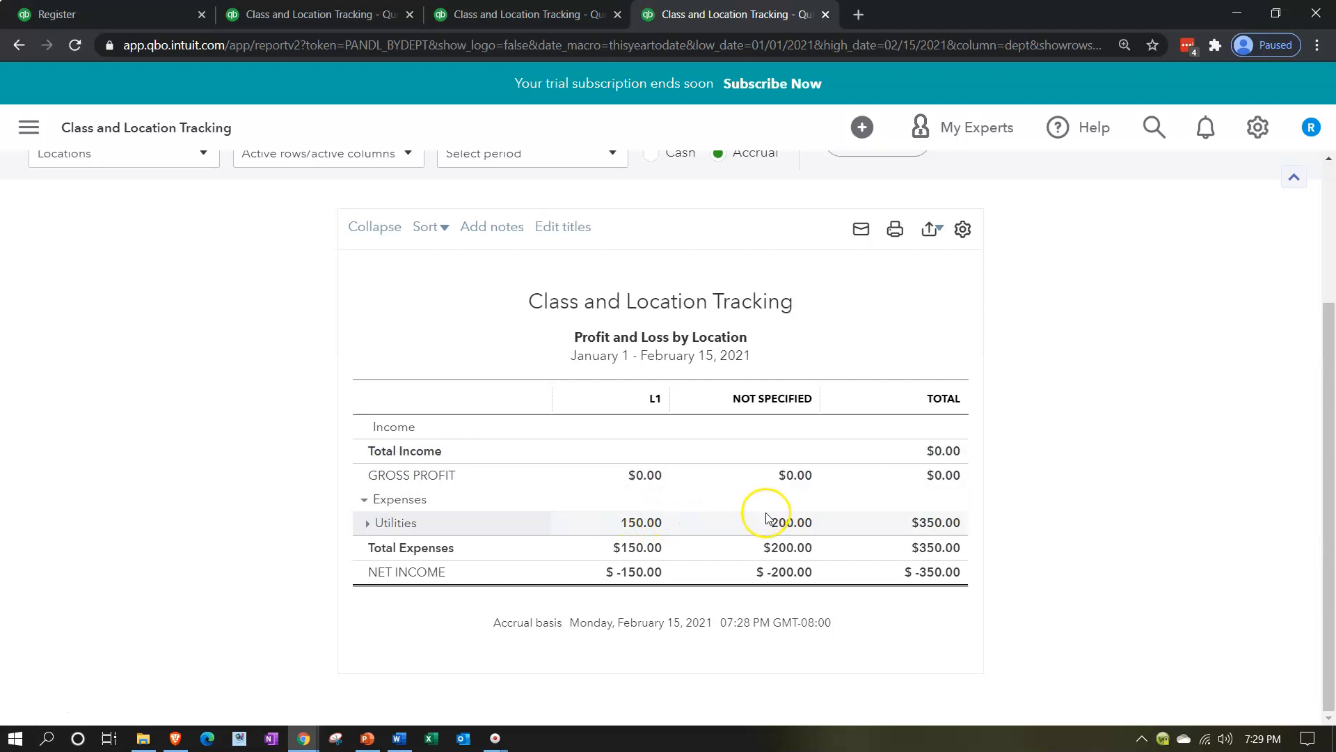
pyautogui.click(368, 523)
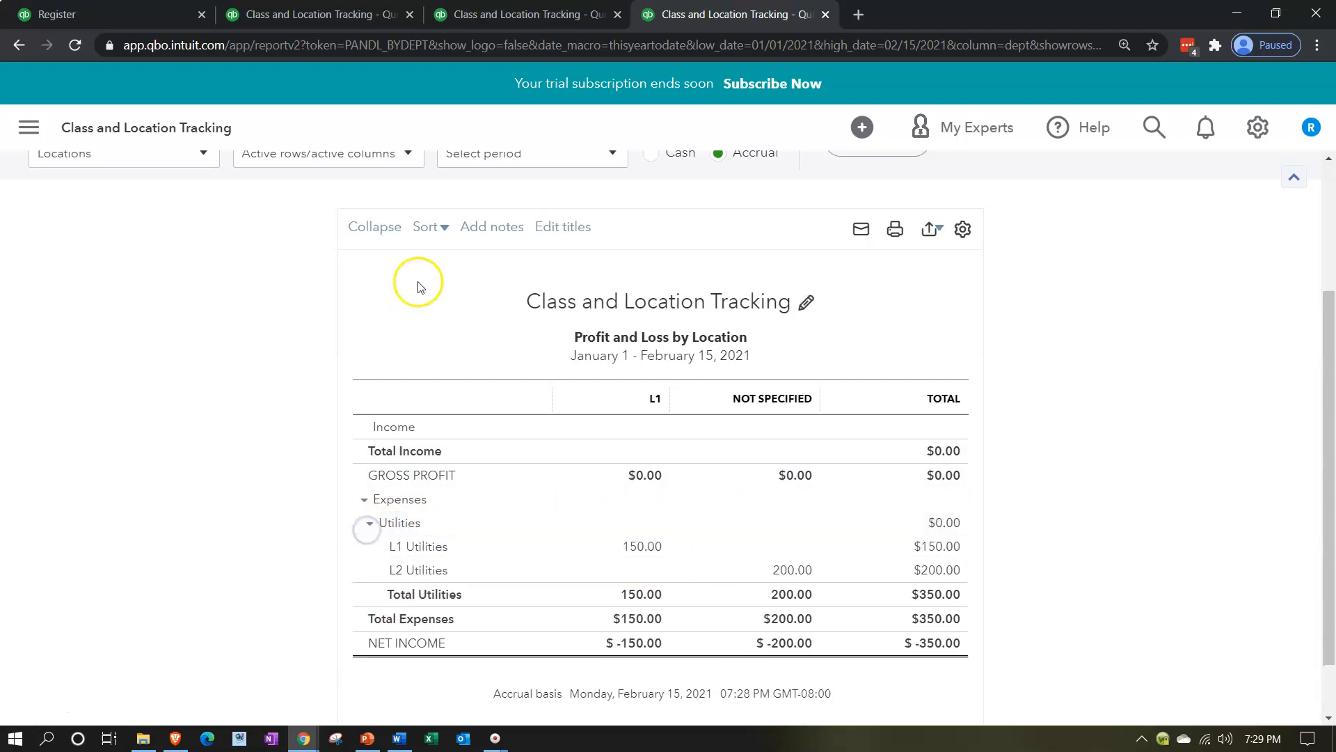
# Expand the Utilities accounts in the Profit and Loss by Class report and go back to the original Profit and Loss report
pyautogui.click(525, 15)
pyautogui.click(367, 523)
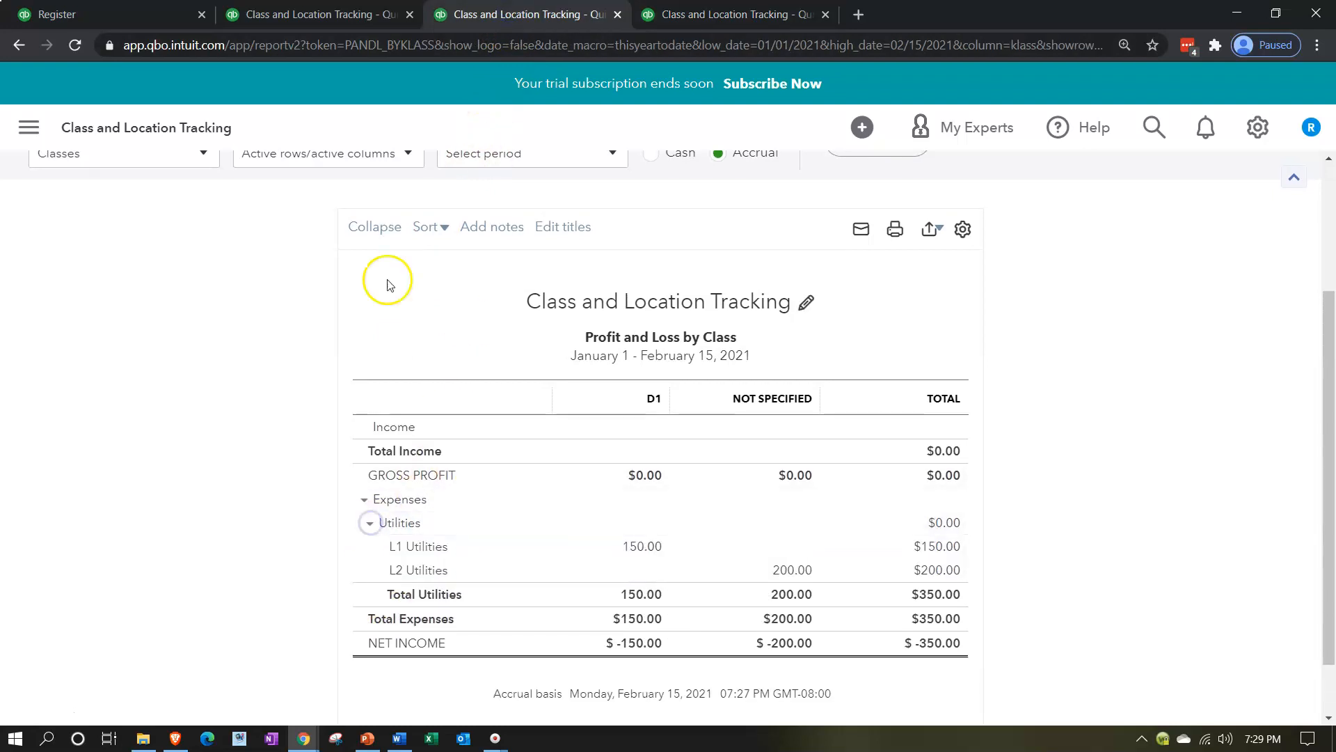
pyautogui.click(324, 18)
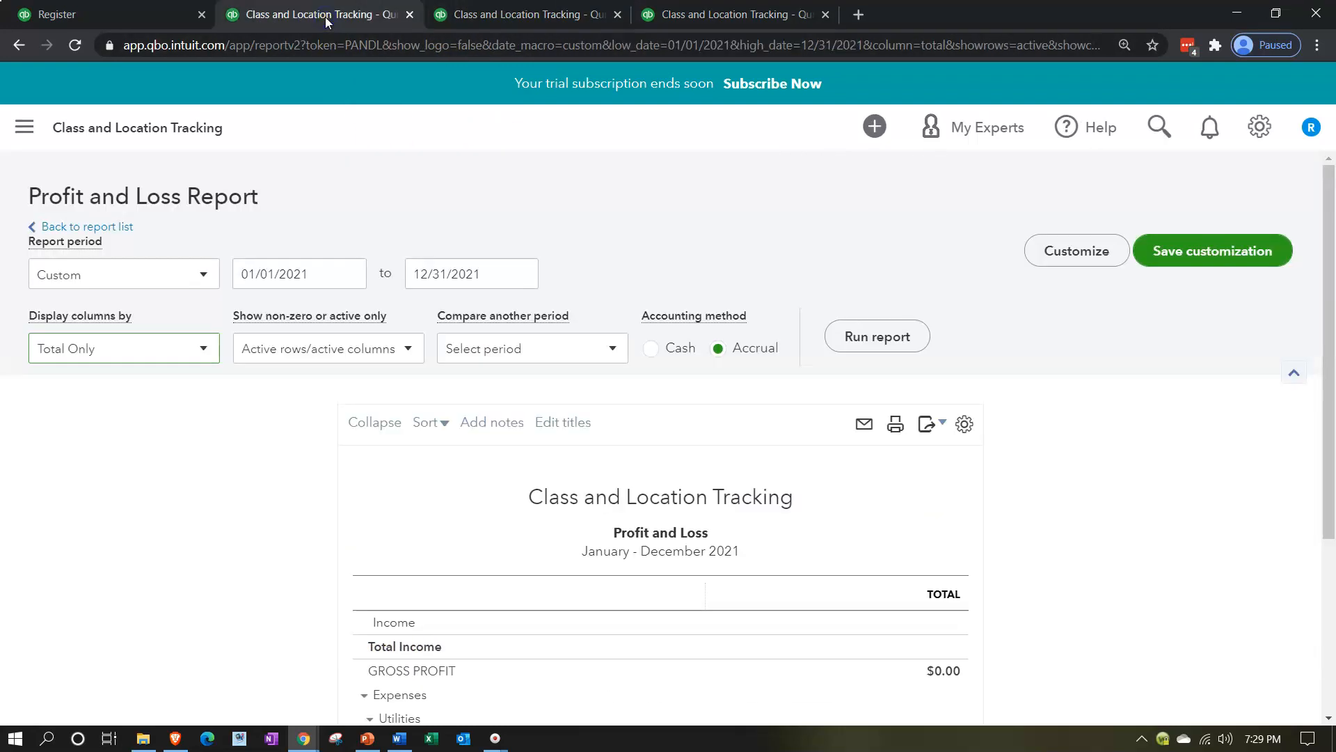
# Display the Profit and Loss report's columns by Locations, run the report and review the location columns
pyautogui.scroll(-3, 257, 546)
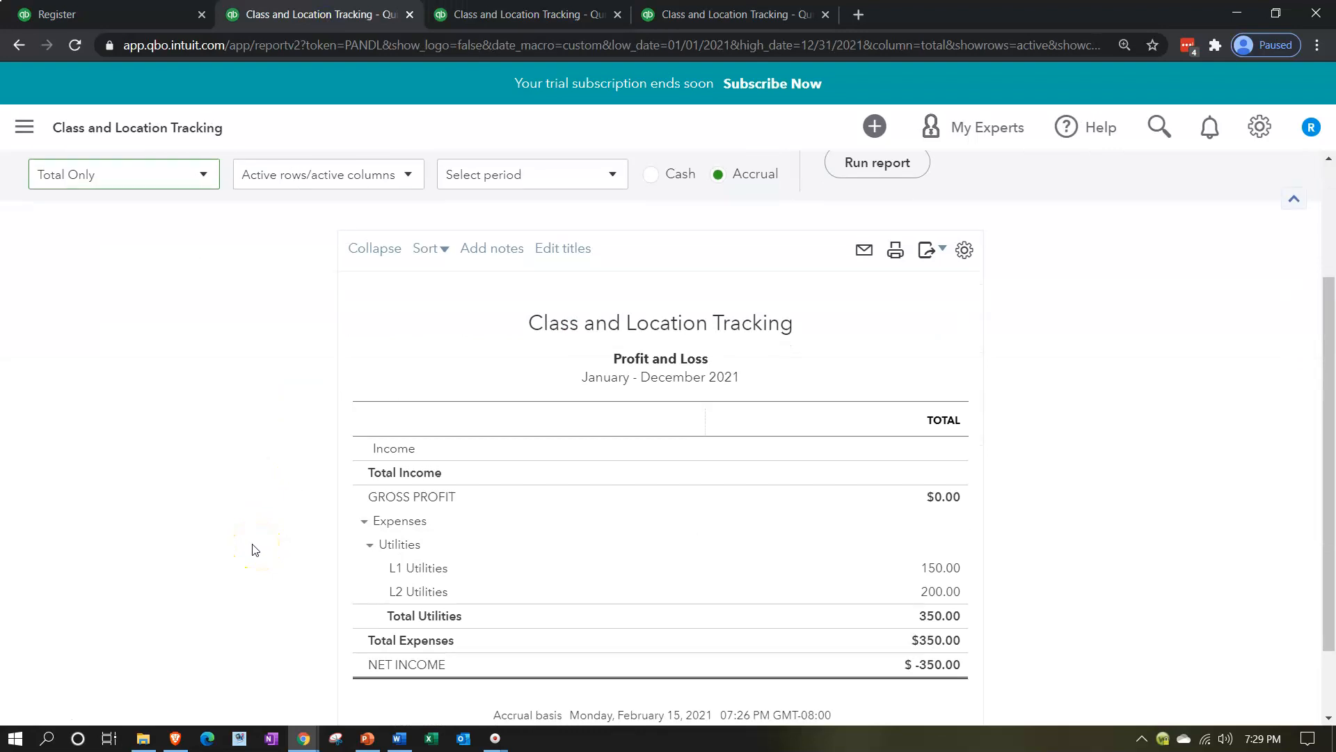
pyautogui.click(198, 175)
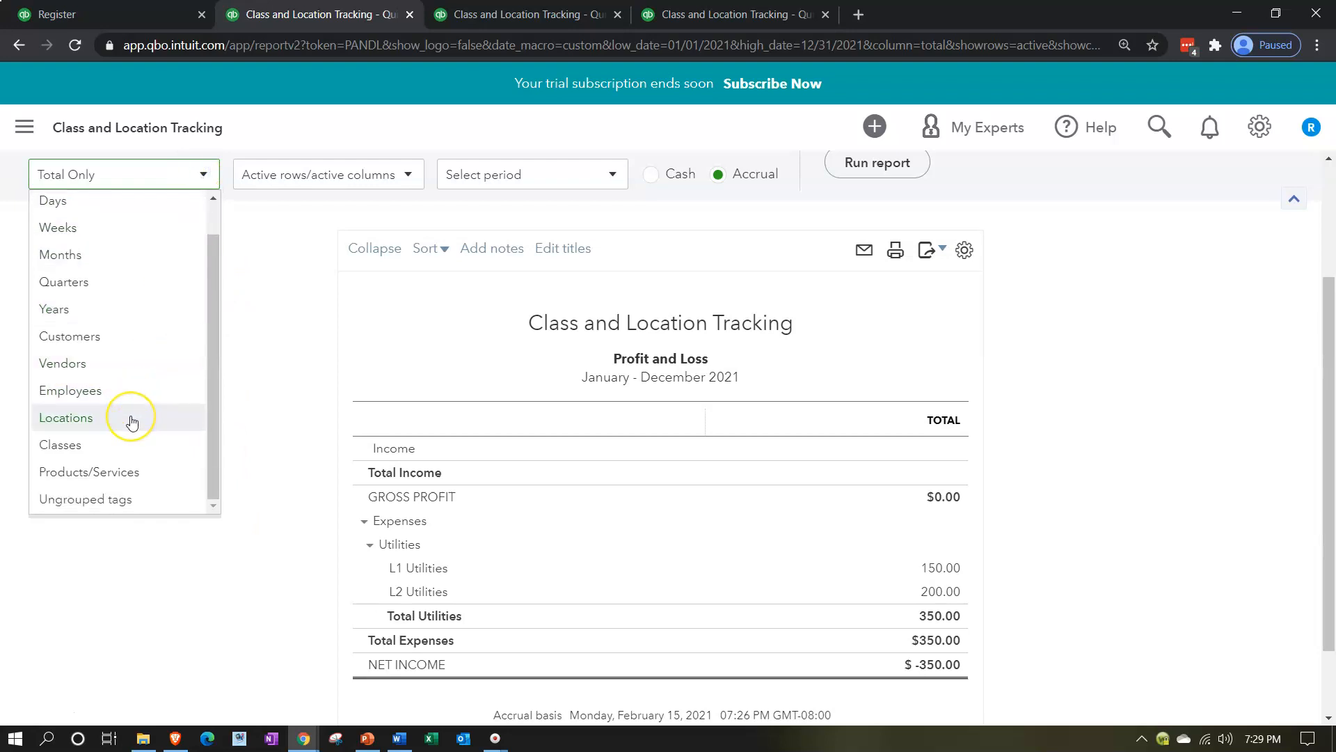
pyautogui.click(131, 418)
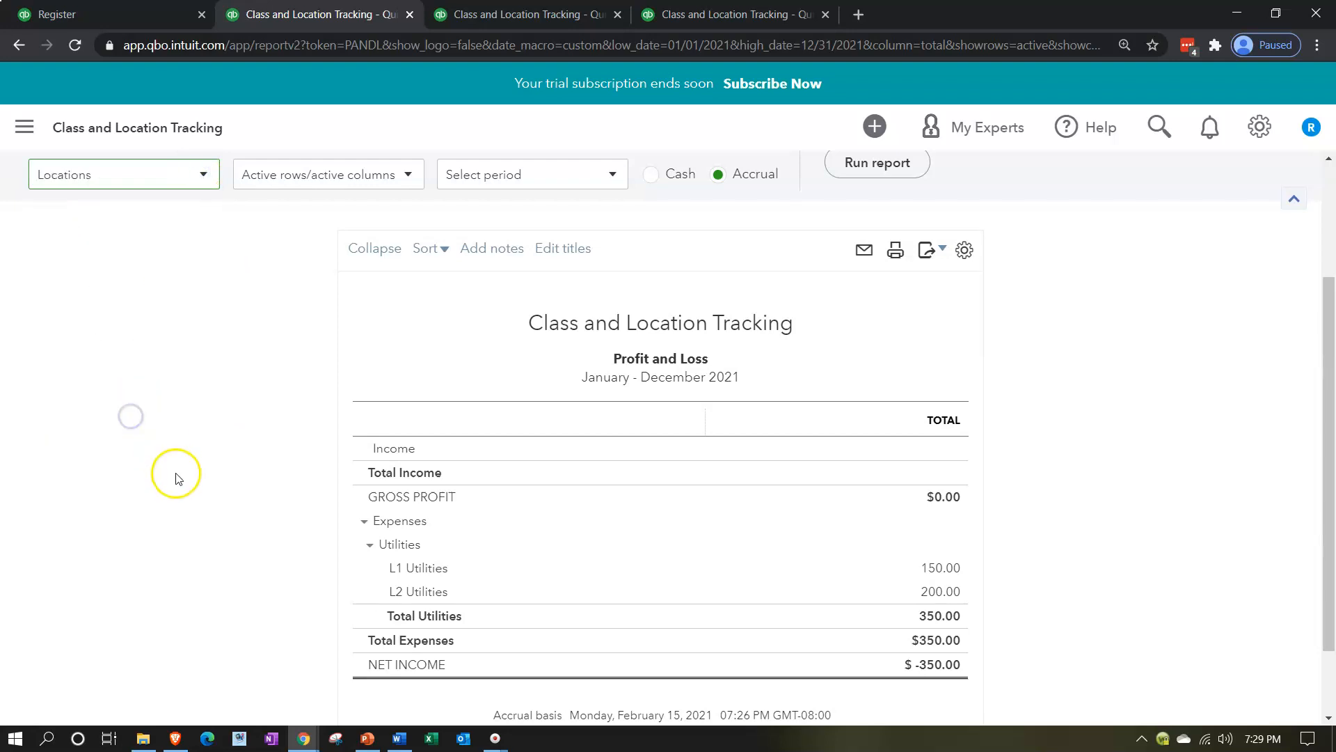
pyautogui.scroll(3, 696, 327)
pyautogui.click(879, 337)
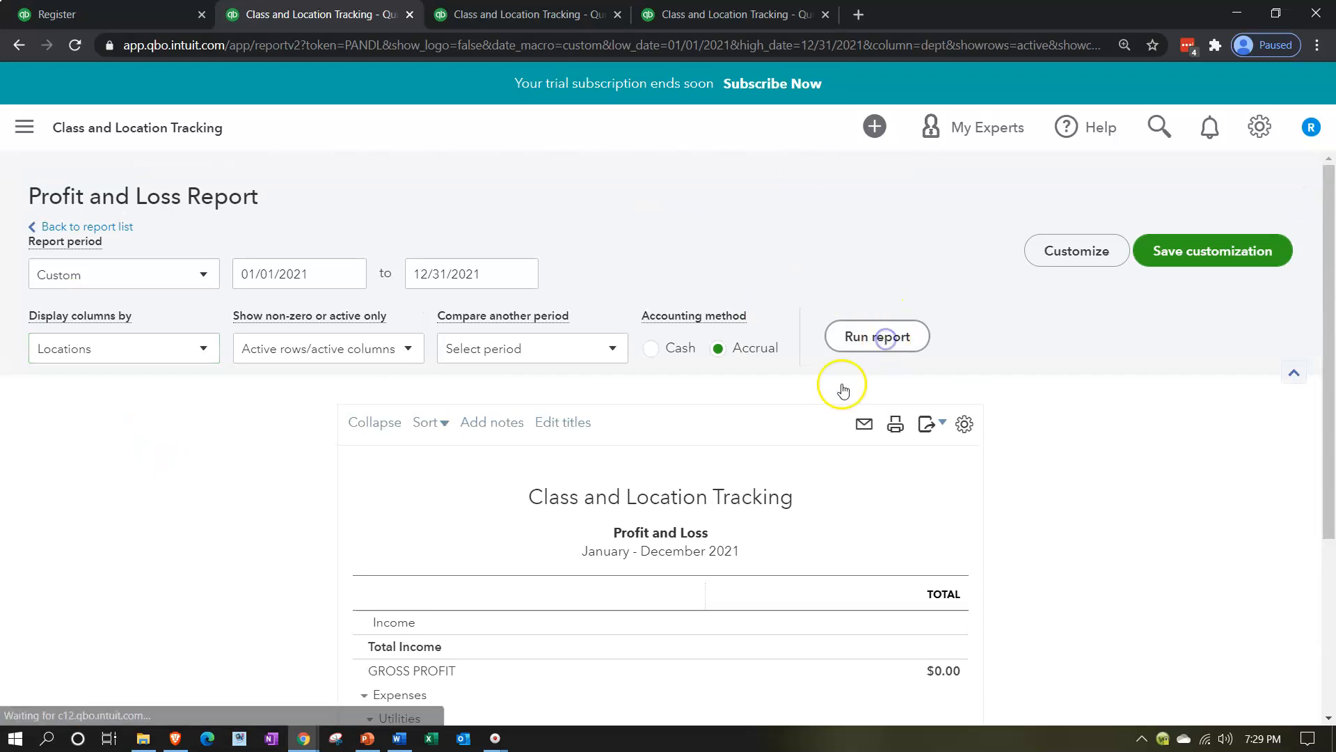
pyautogui.scroll(-3, 296, 557)
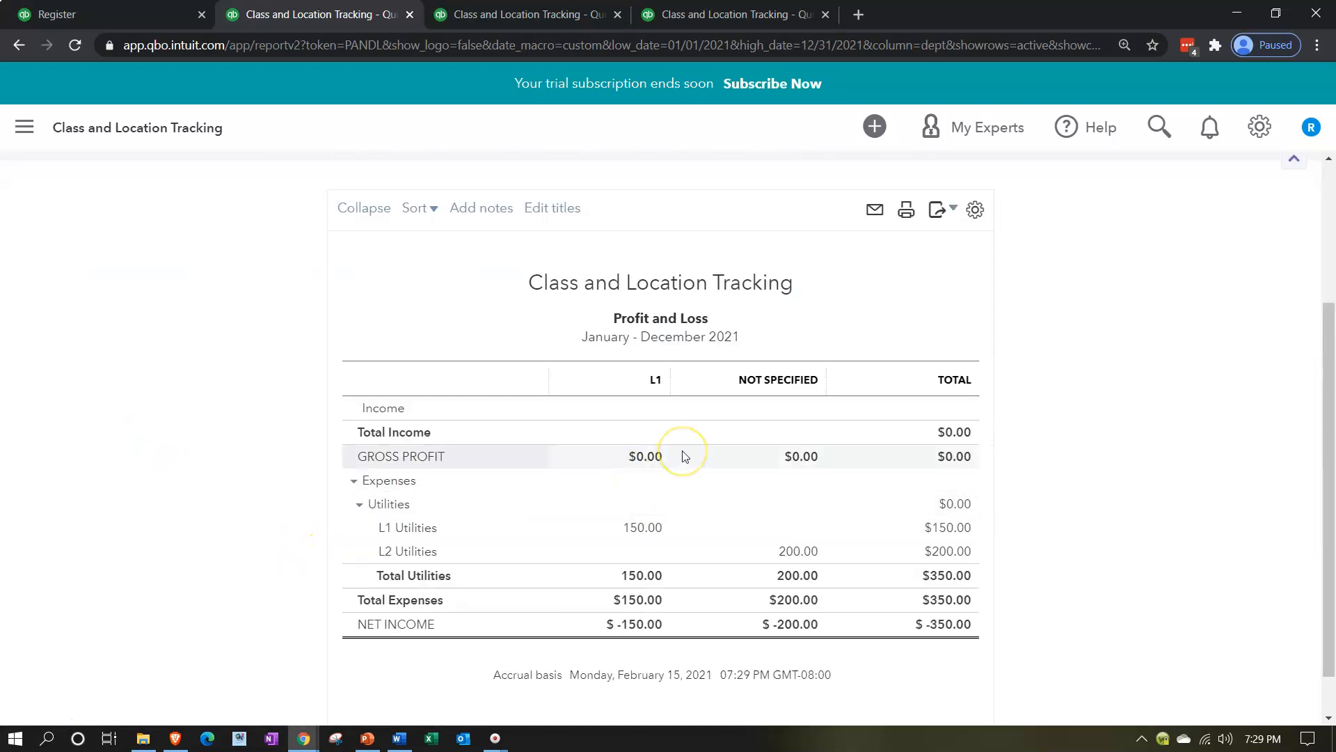
# Switch the Profit and Loss report's columns to Classes, run the report and review the class columns
pyautogui.scroll(3, 292, 459)
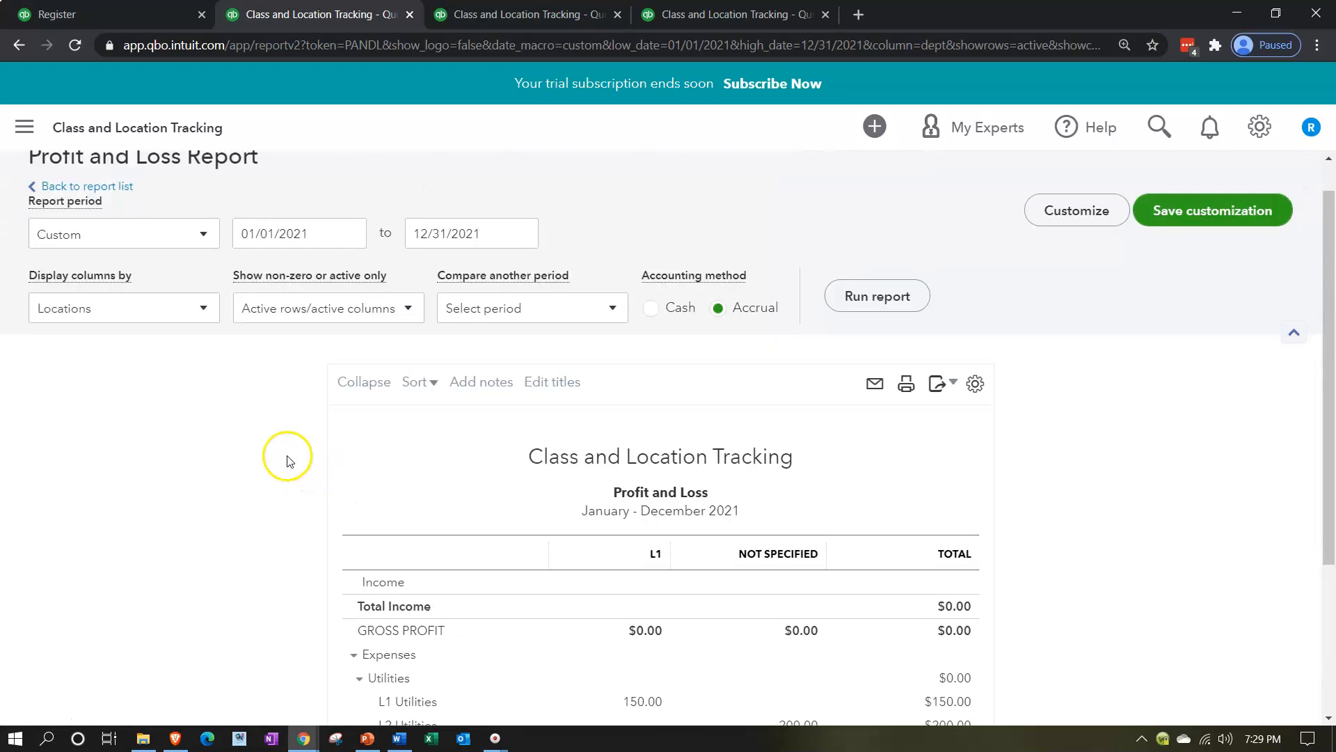
pyautogui.click(198, 304)
pyautogui.click(128, 577)
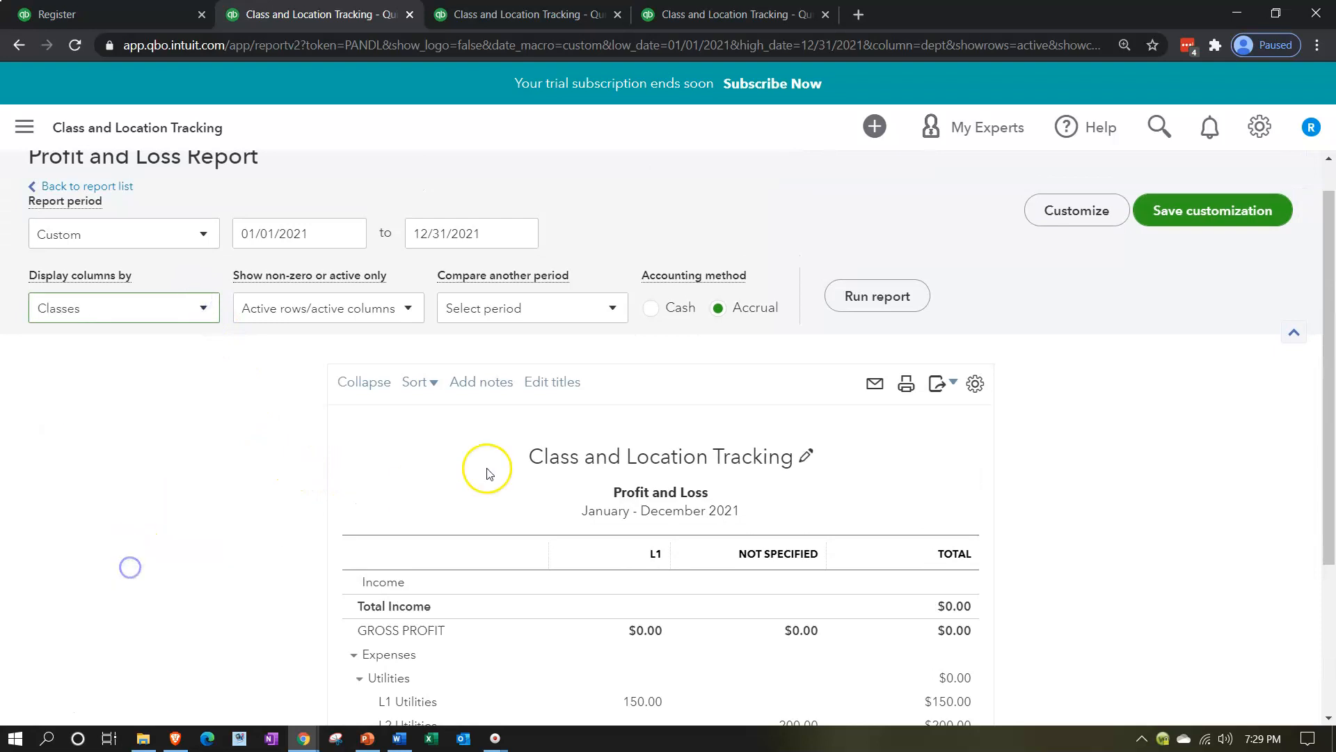
pyautogui.click(863, 309)
pyautogui.scroll(-3, 468, 591)
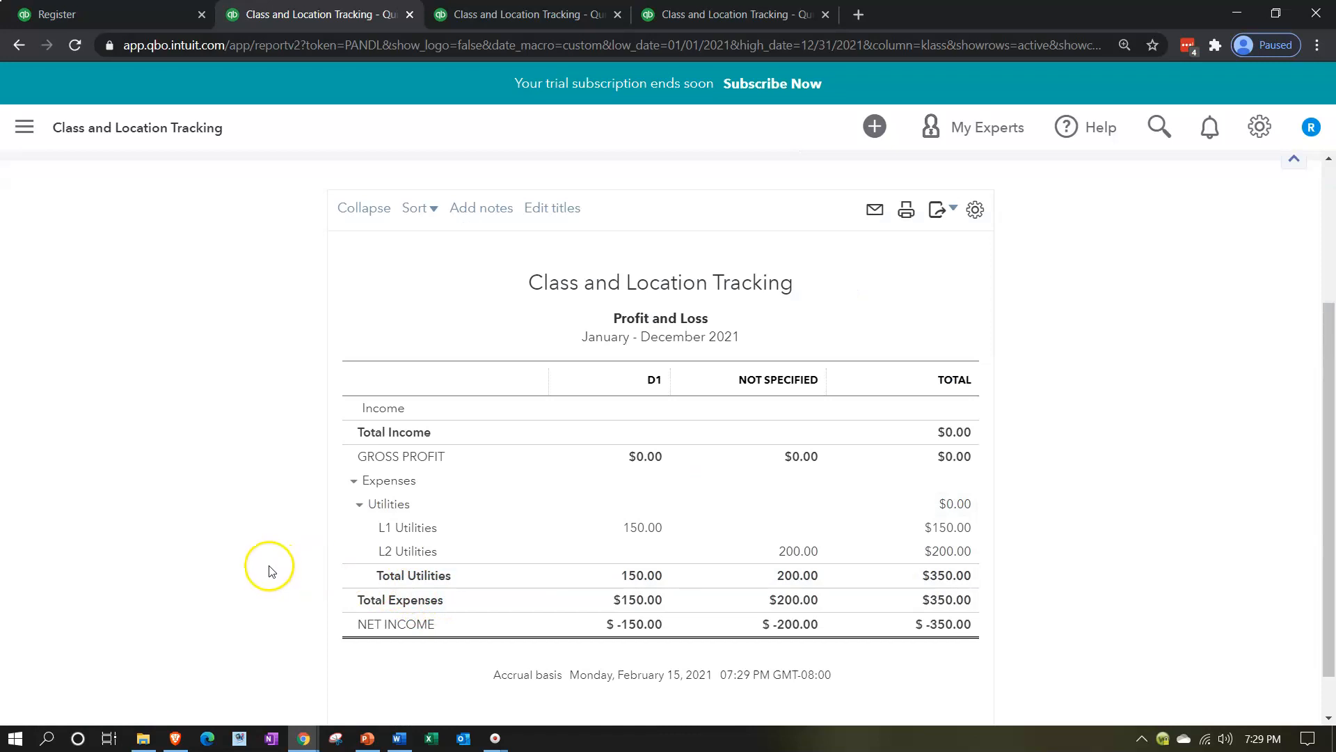
# Set the Profit and Loss report's columns back to Total Only and run the report again
pyautogui.scroll(3, 269, 566)
pyautogui.click(203, 319)
pyautogui.scroll(1, 104, 348)
pyautogui.click(94, 337)
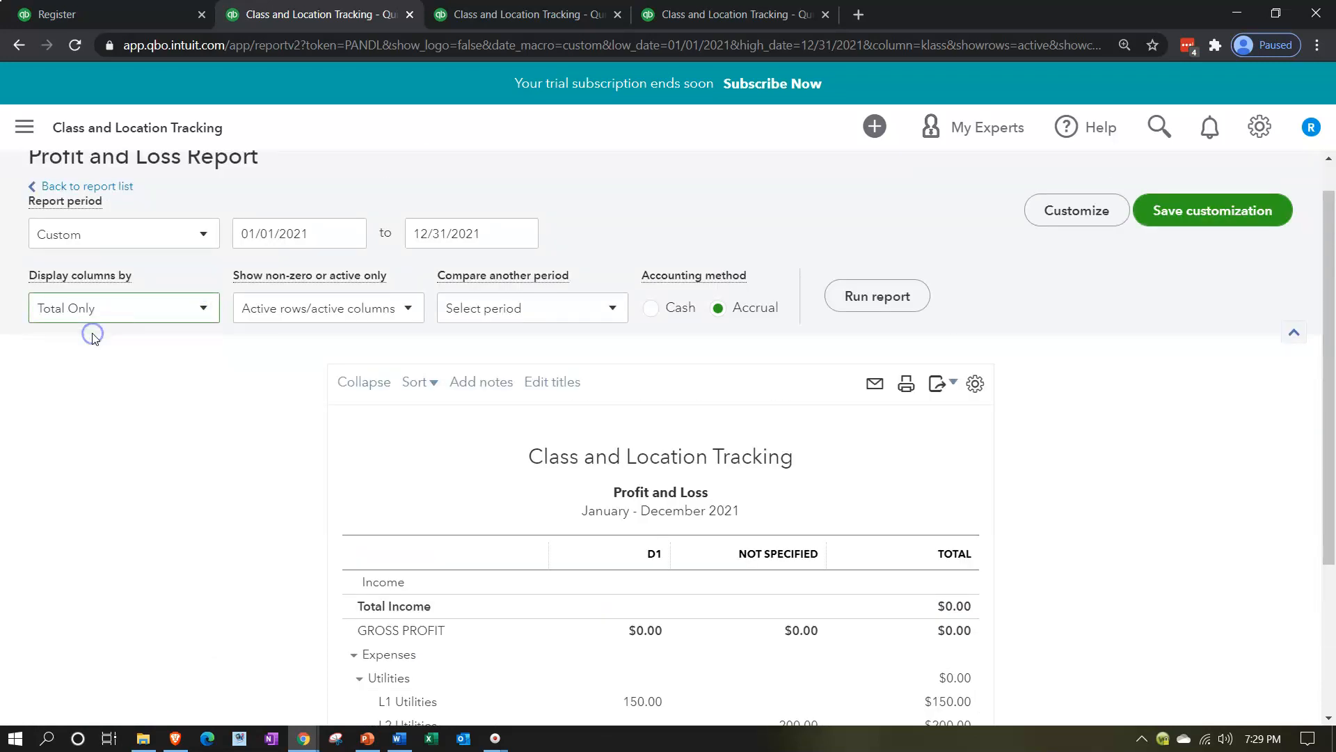
pyautogui.click(877, 296)
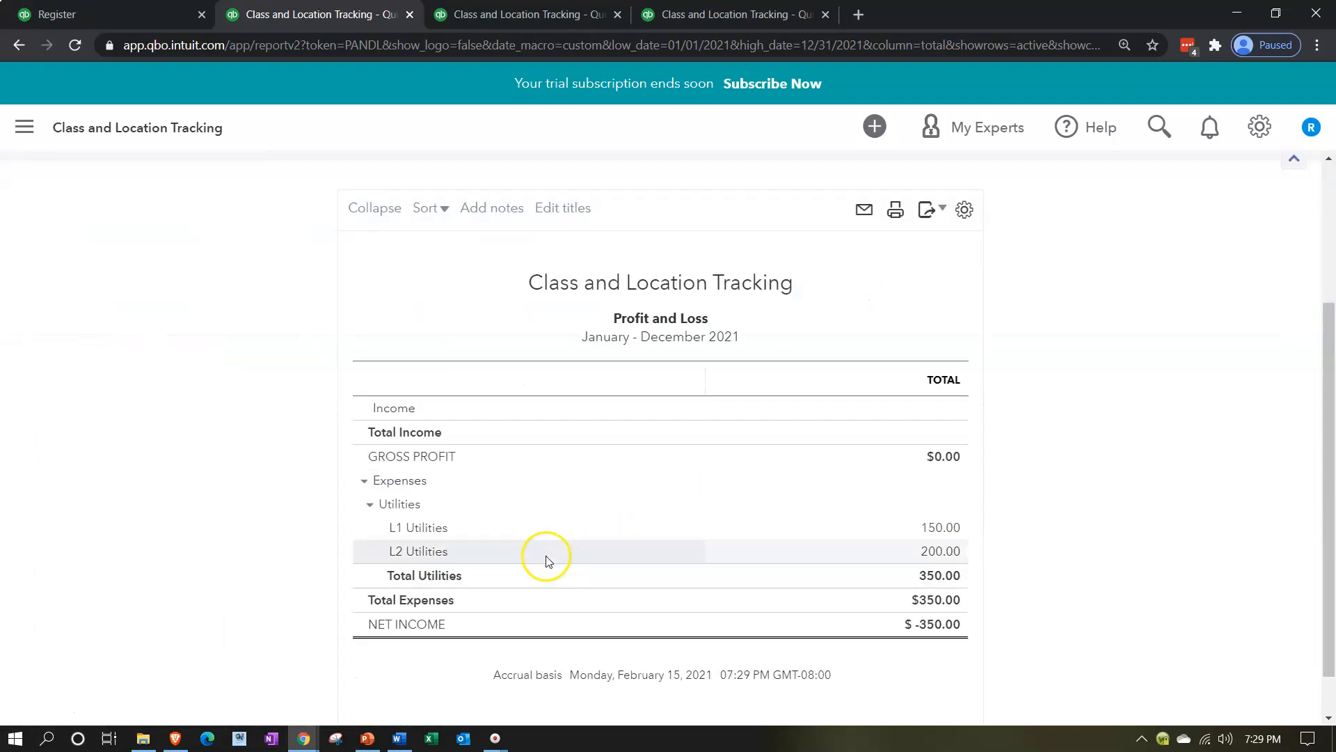
pyautogui.scroll(1, 546, 556)
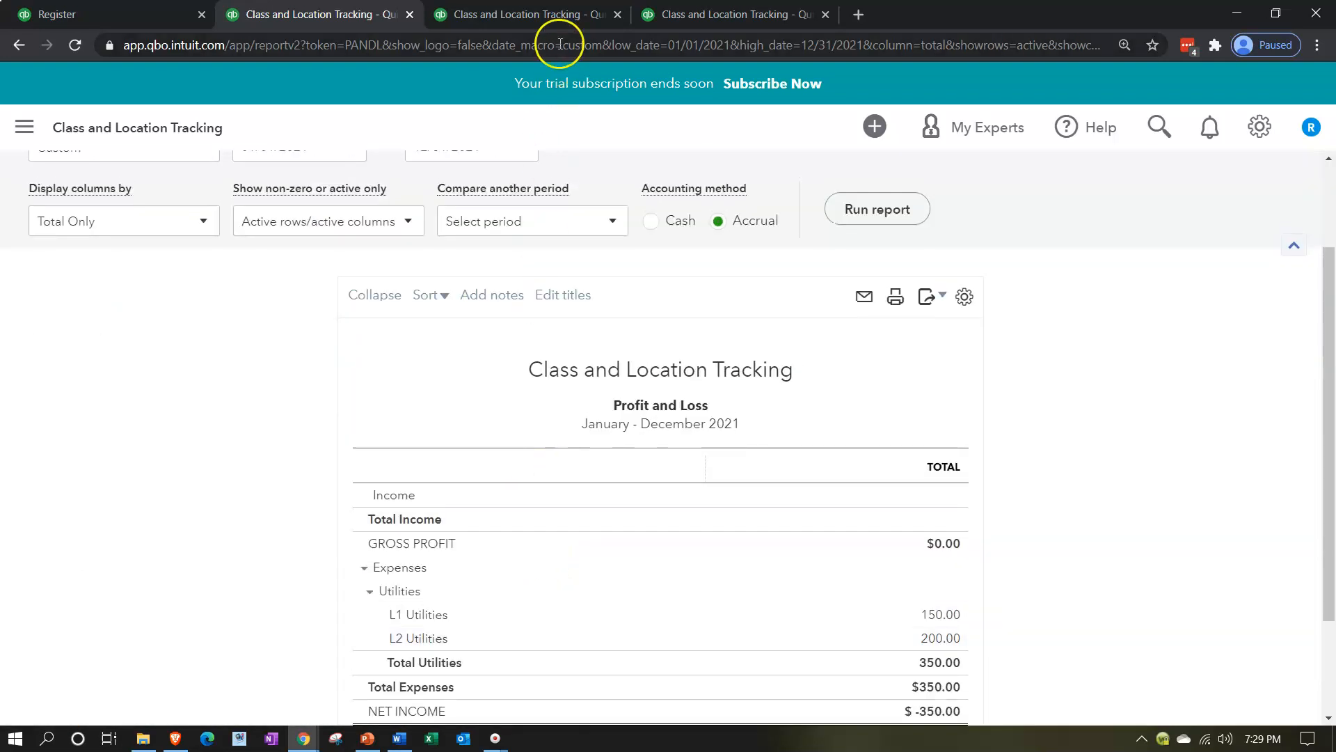
# From the Profit and Loss by Class report, drill into the L2 Utilities amount without a class and open the Edison expense
pyautogui.click(536, 15)
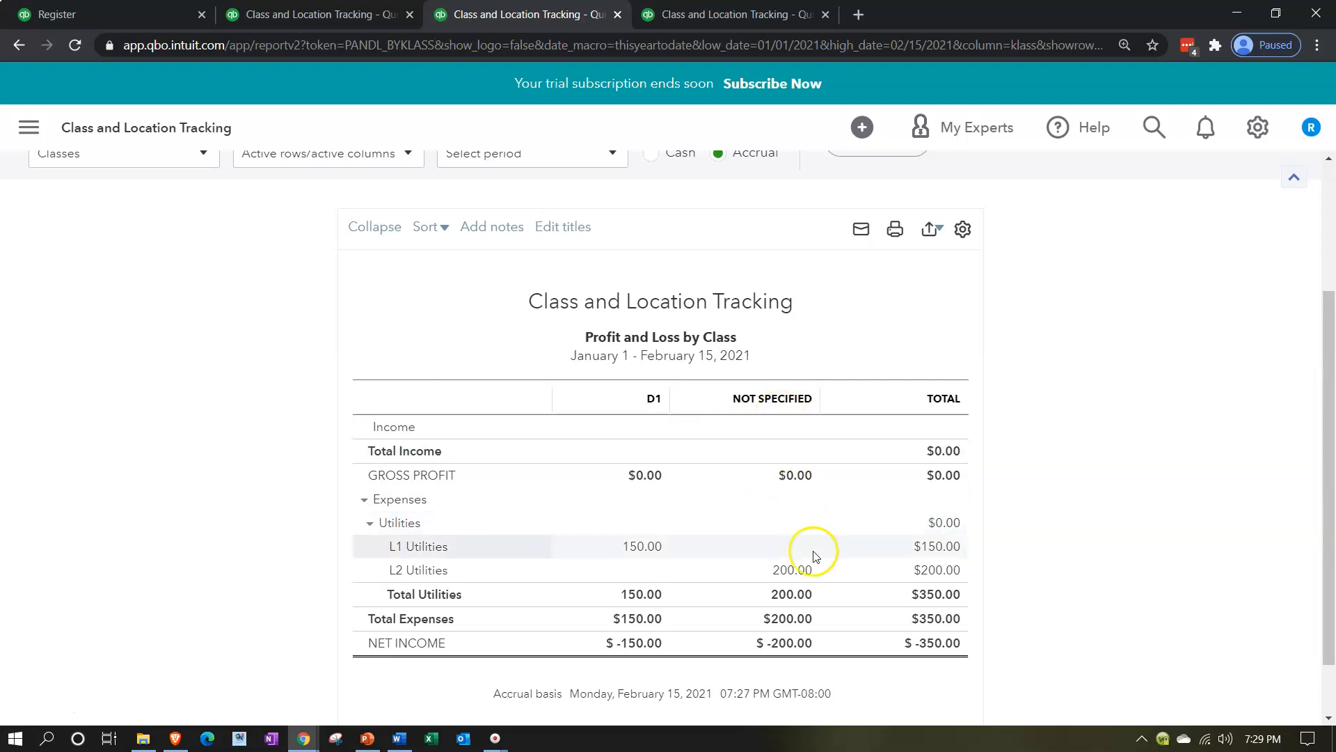
pyautogui.click(794, 570)
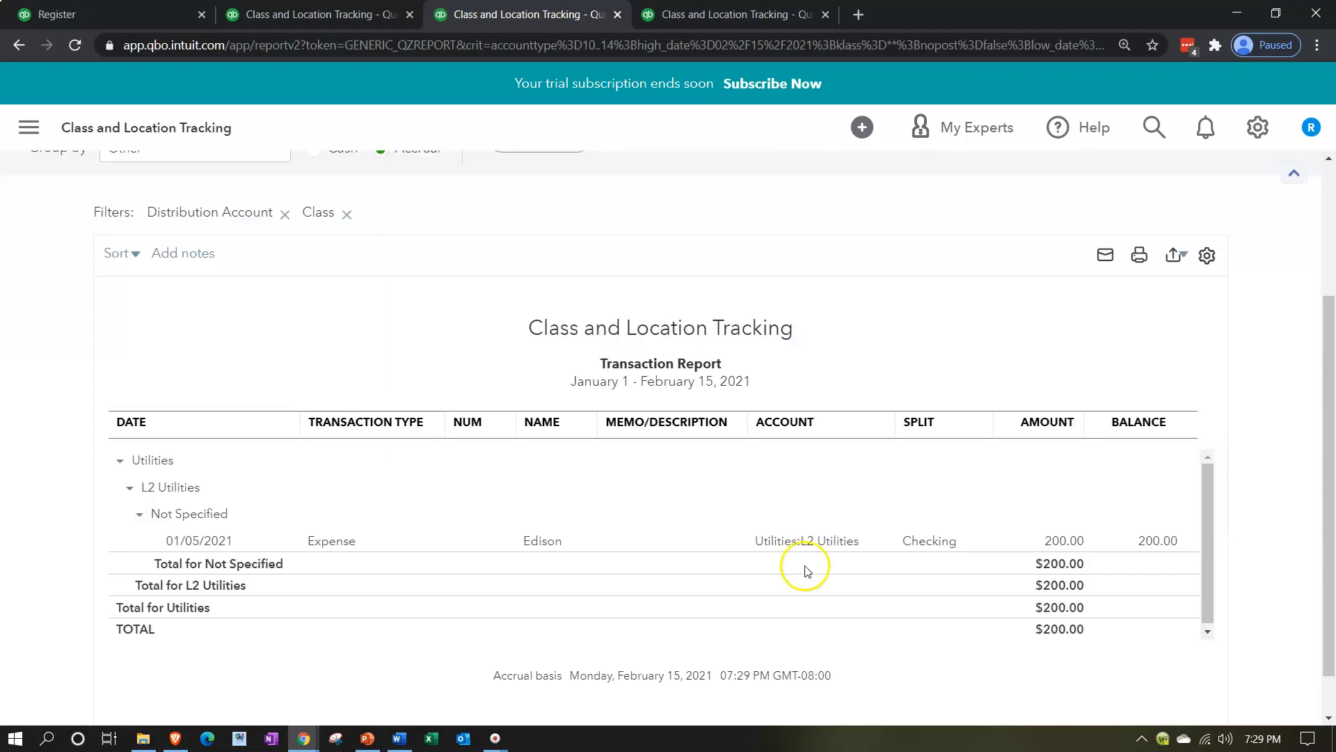
pyautogui.click(1051, 541)
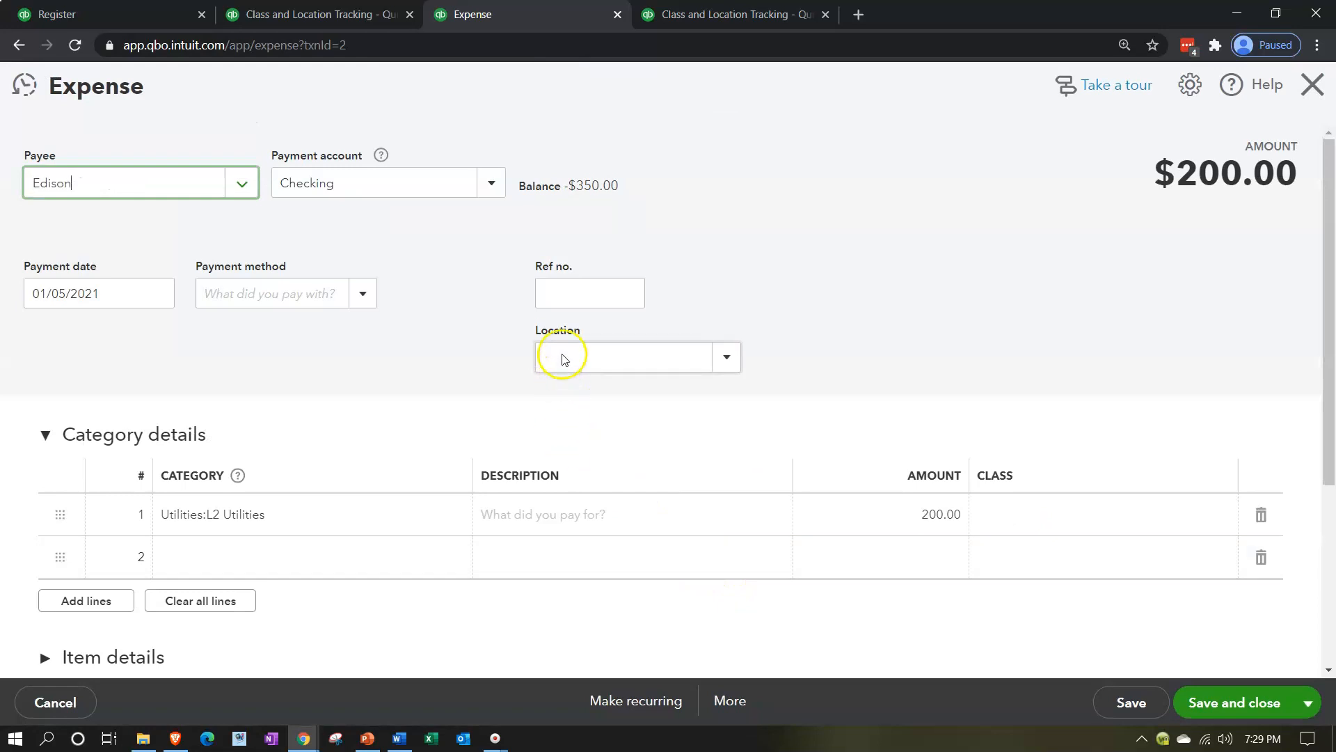
# Create a new location named L2 and assign it to the Edison expense
pyautogui.click(731, 364)
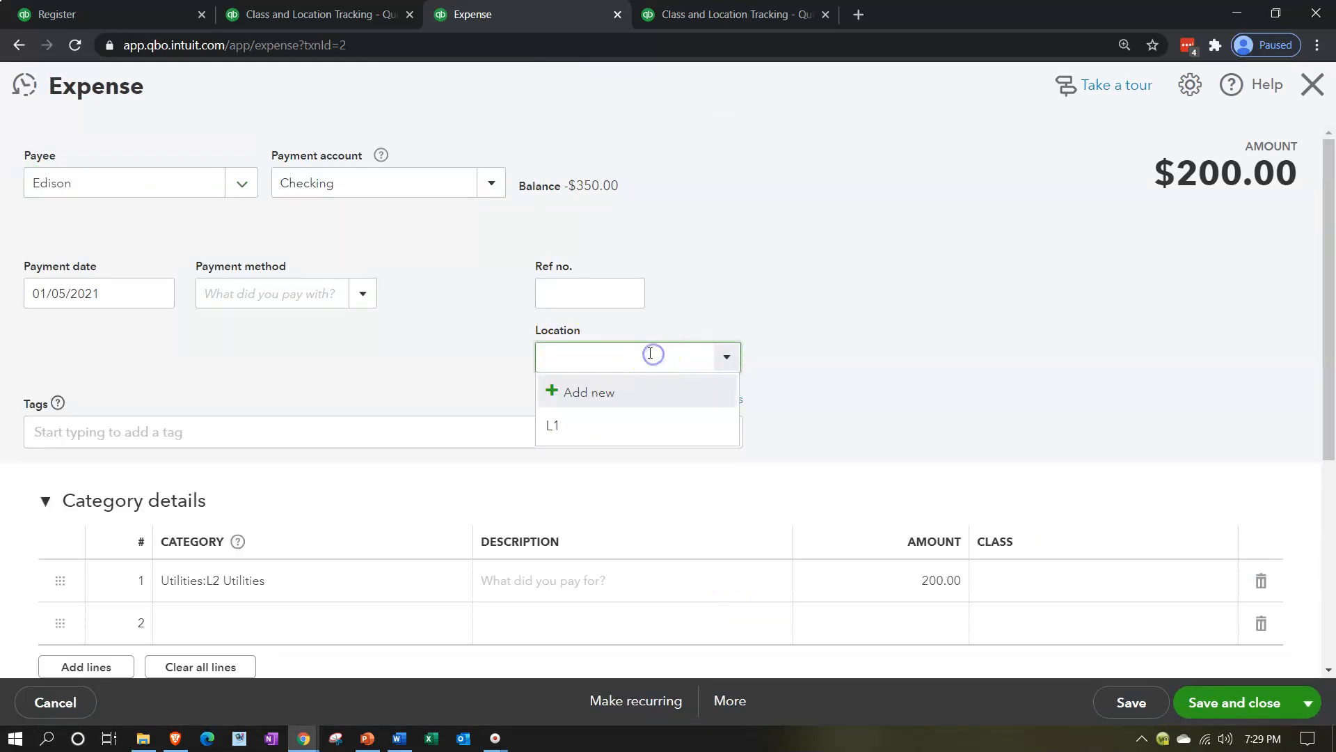
pyautogui.write('L2')
pyautogui.press('Return')
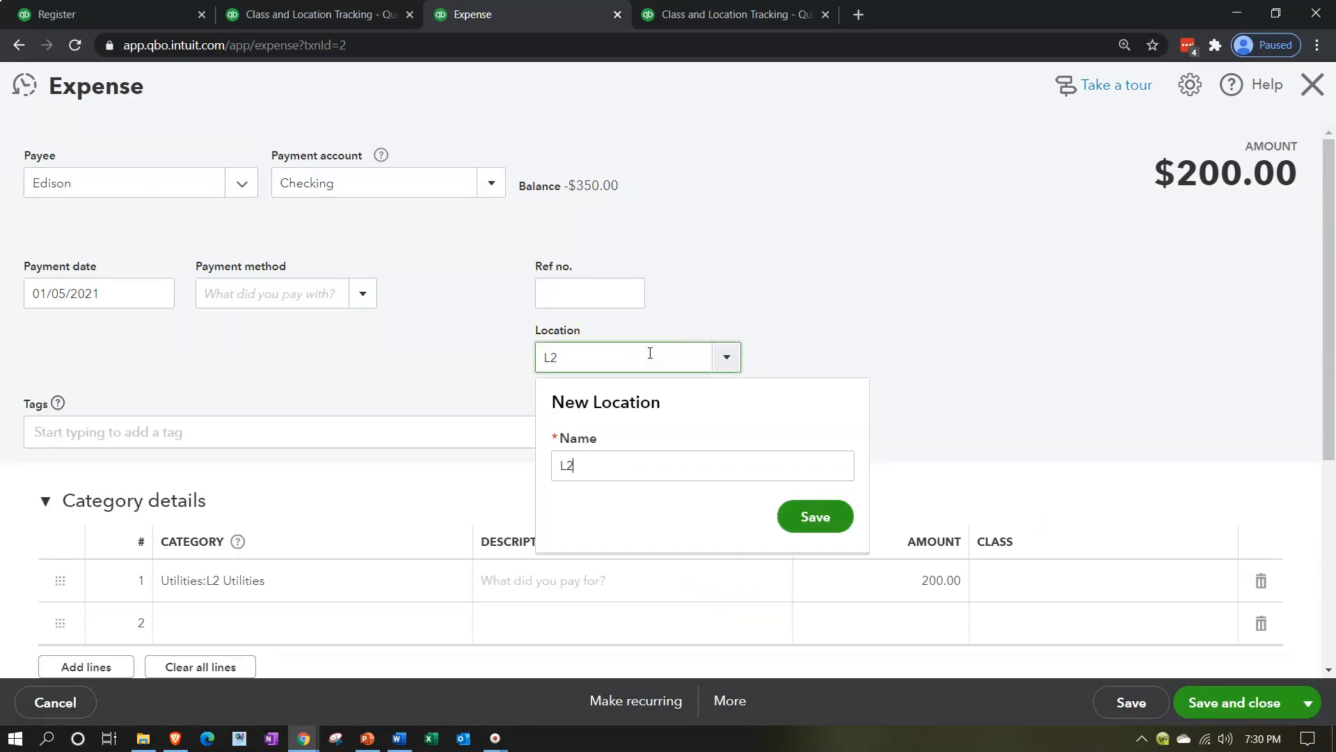
pyautogui.click(791, 516)
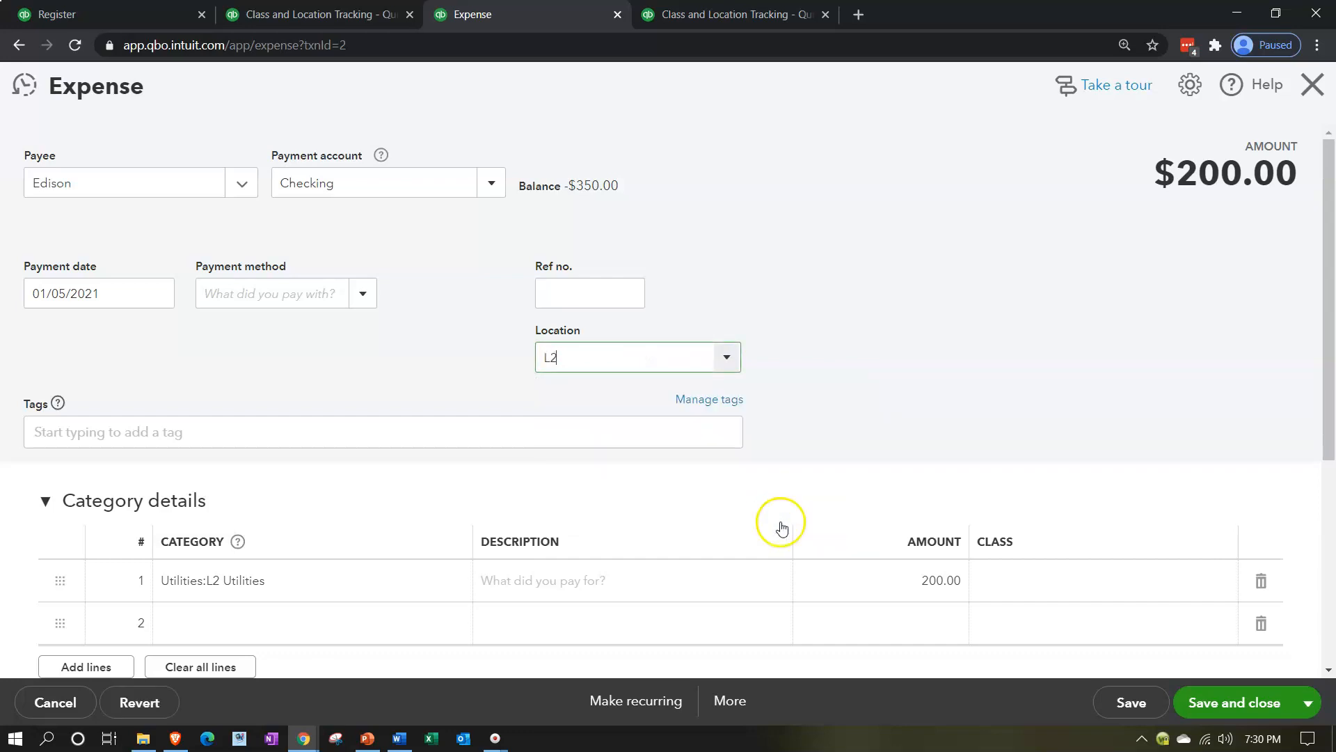
# Create a new class named D2 for the L2 Utilities line, then save and close the expense
pyautogui.click(1028, 580)
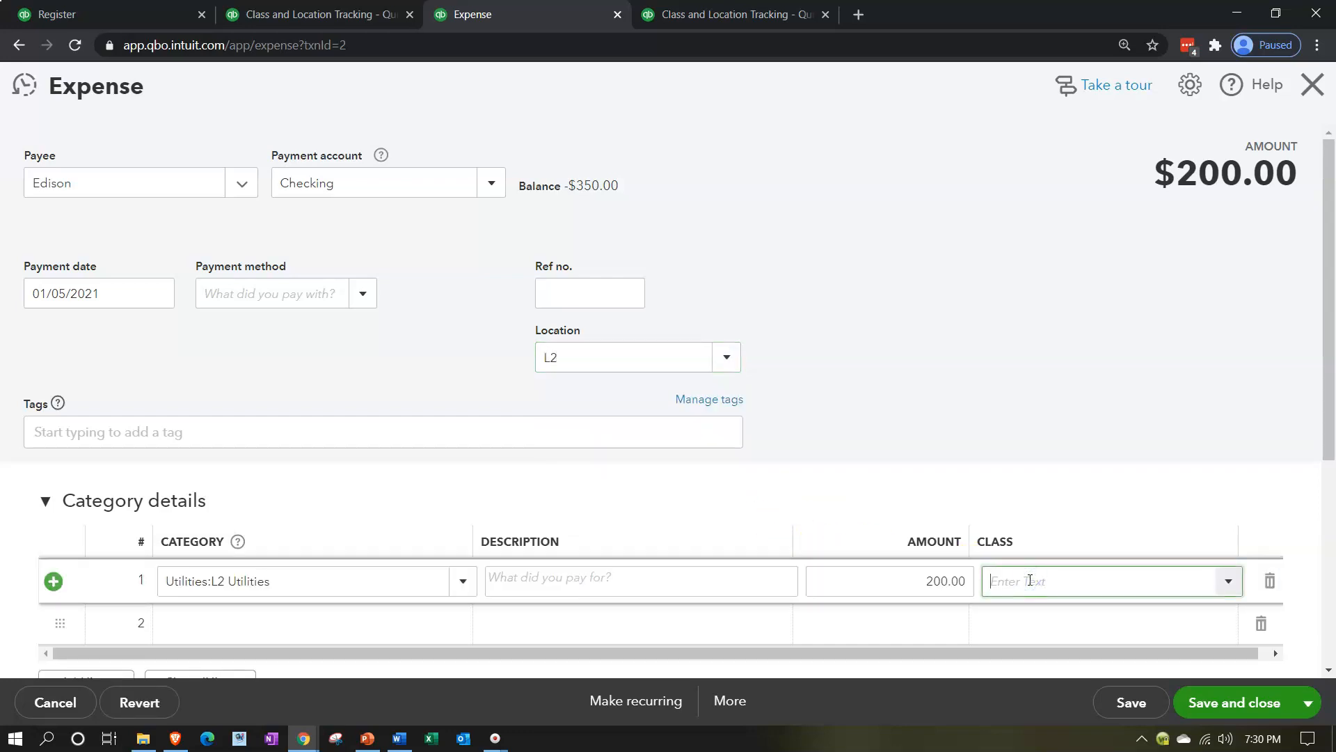
pyautogui.write('D2')
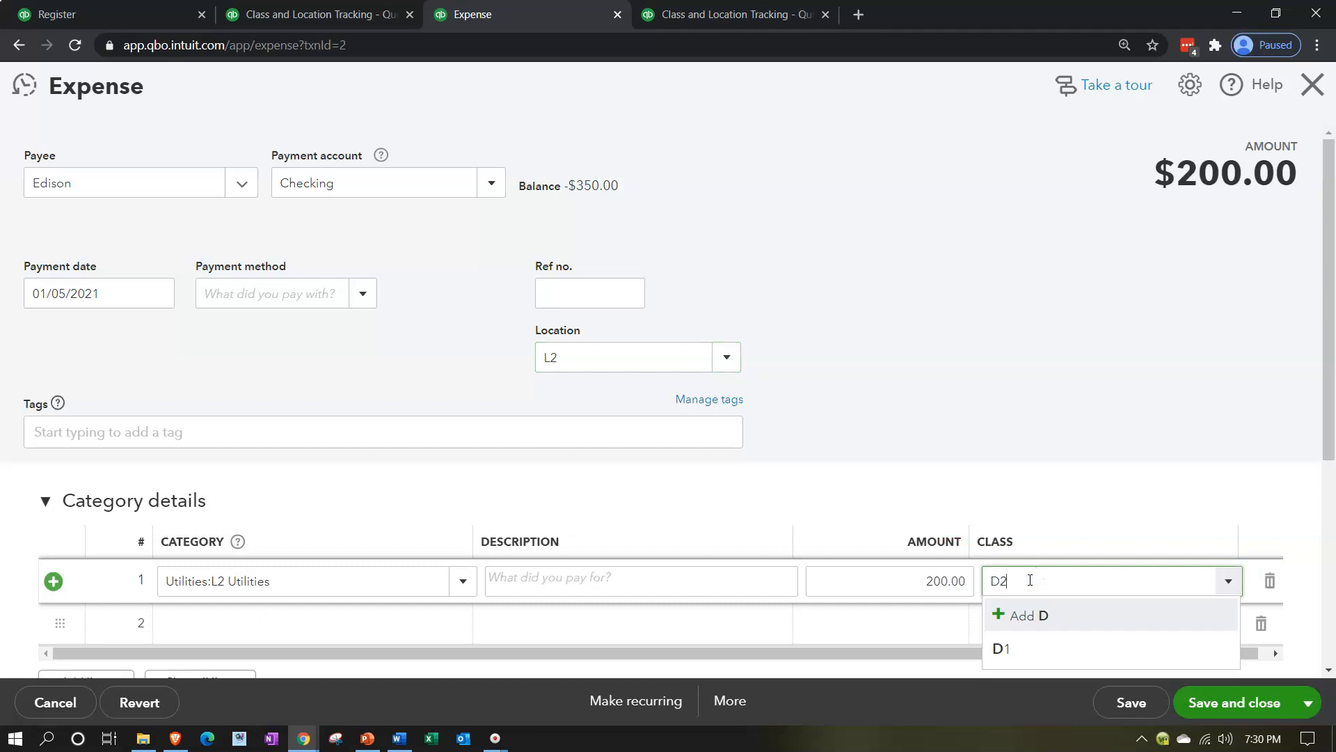
pyautogui.press('Return')
pyautogui.click(1250, 522)
pyautogui.scroll(-1, 1081, 411)
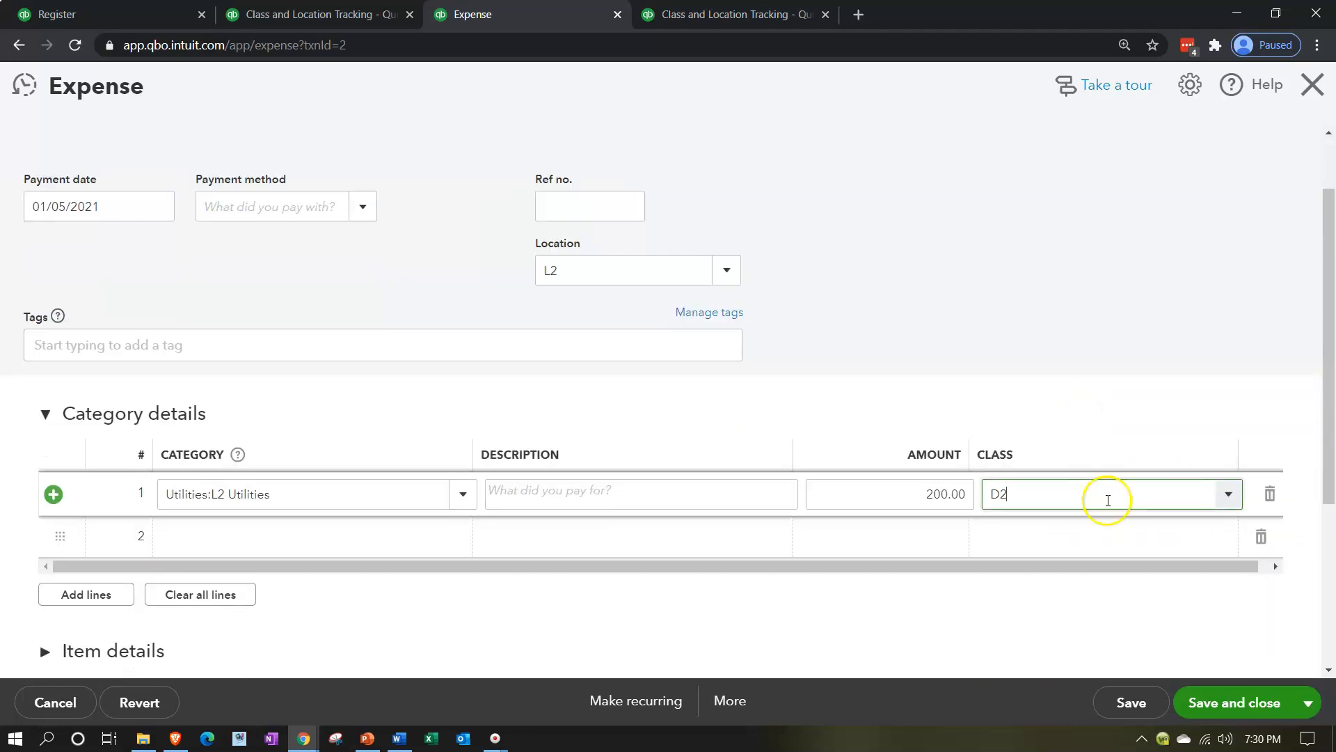
pyautogui.click(1211, 706)
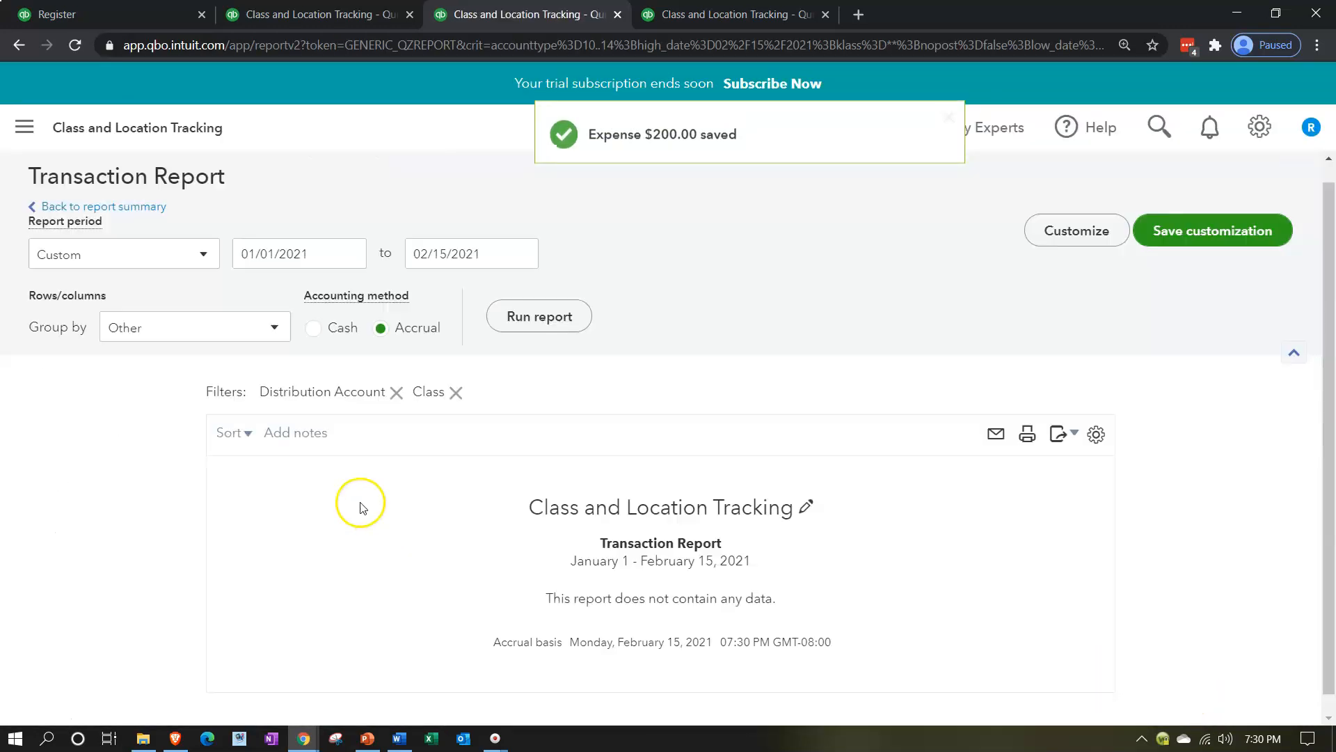
# Return to the Profit and Loss by Class report, run it again and collapse the Utilities accounts to compare the classes
pyautogui.scroll(1, 360, 507)
pyautogui.click(139, 226)
pyautogui.scroll(-3, 487, 509)
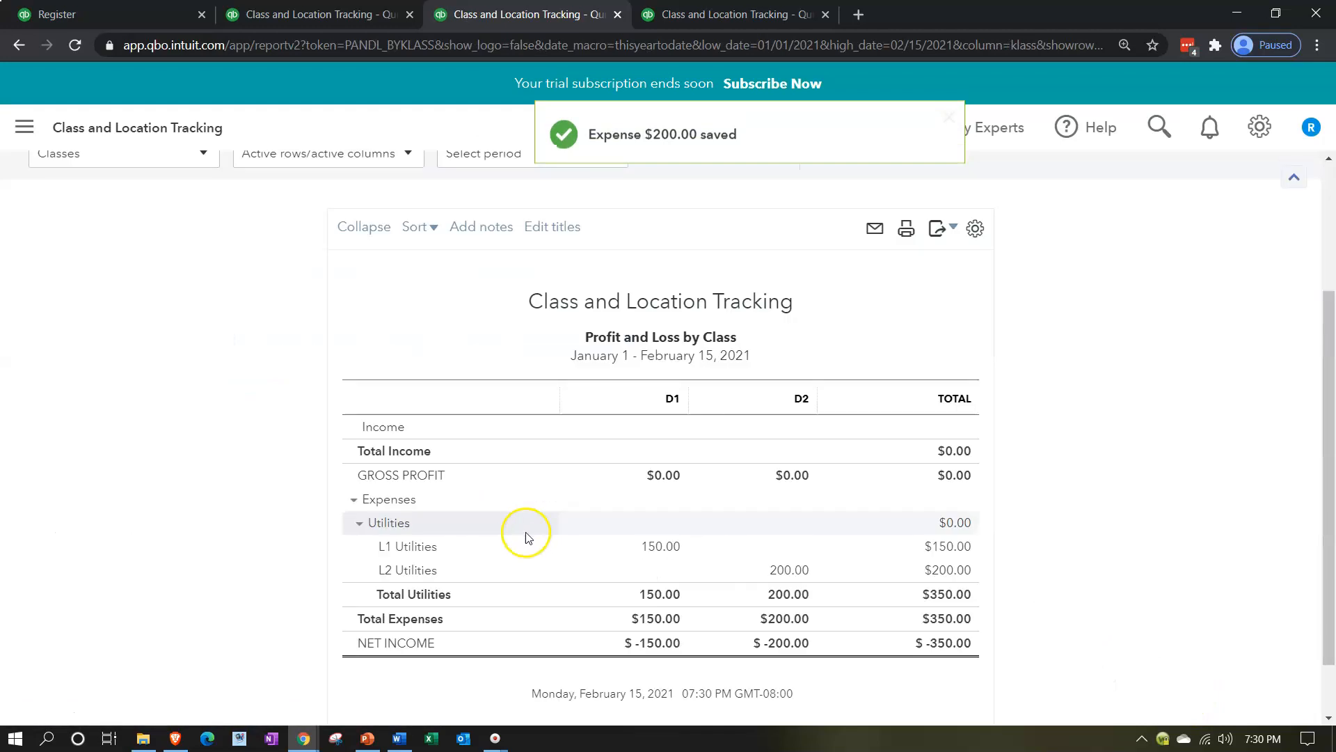
pyautogui.scroll(1, 558, 594)
pyautogui.click(863, 228)
pyautogui.scroll(-1, 441, 448)
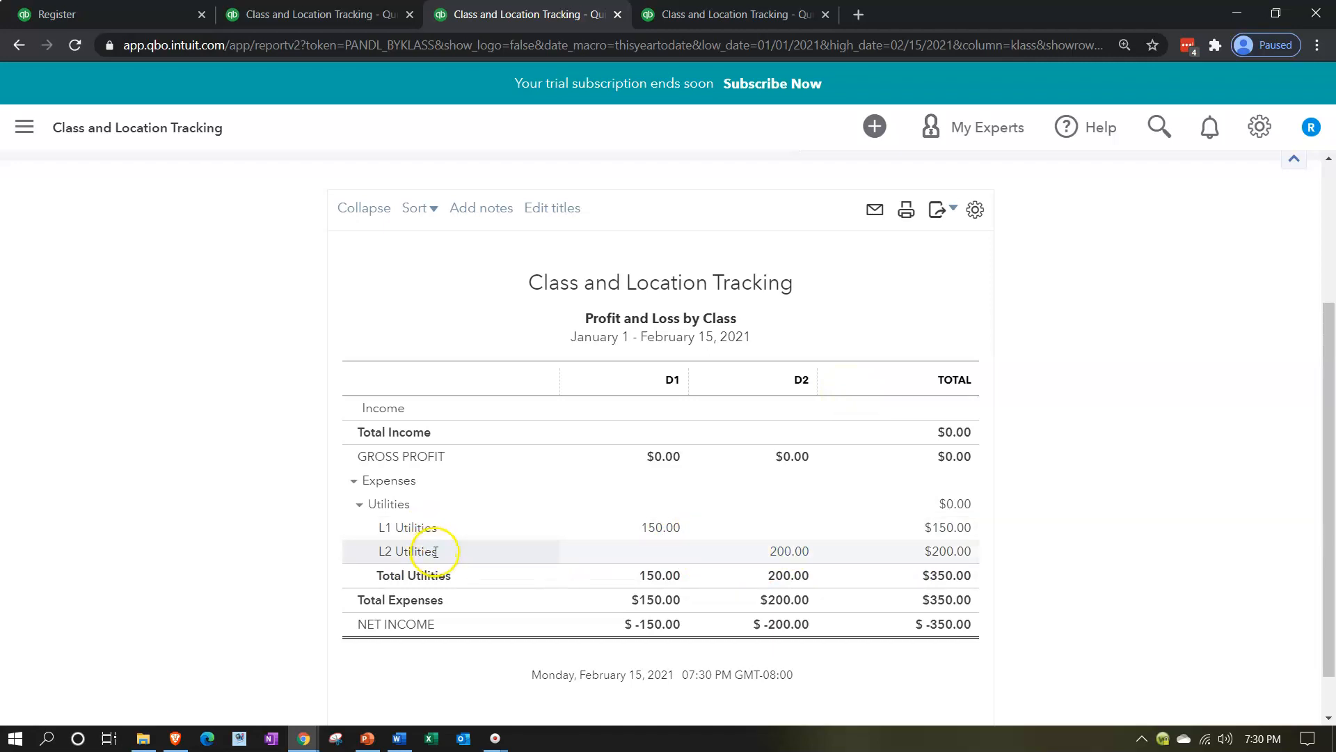
pyautogui.click(359, 504)
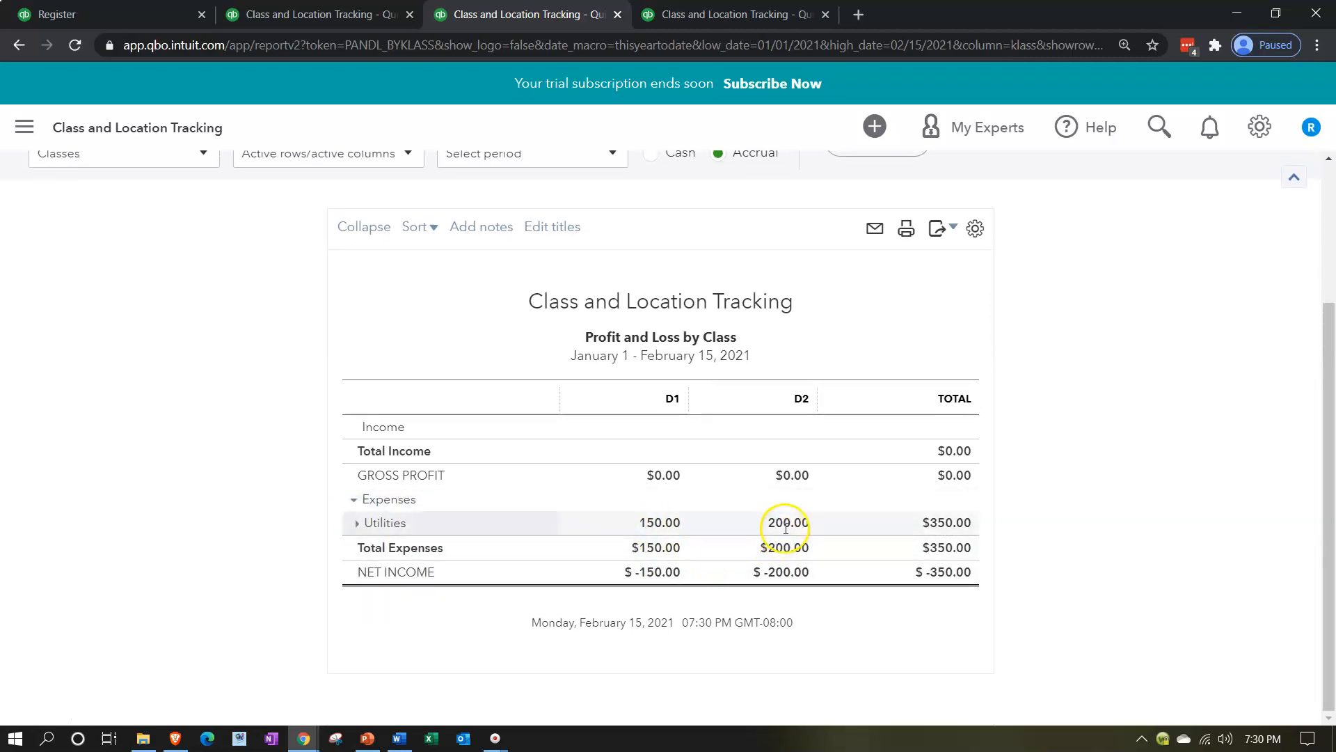
# Rerun the Profit and Loss by Location report and collapse its Utilities accounts to compare the locations
pyautogui.click(728, 19)
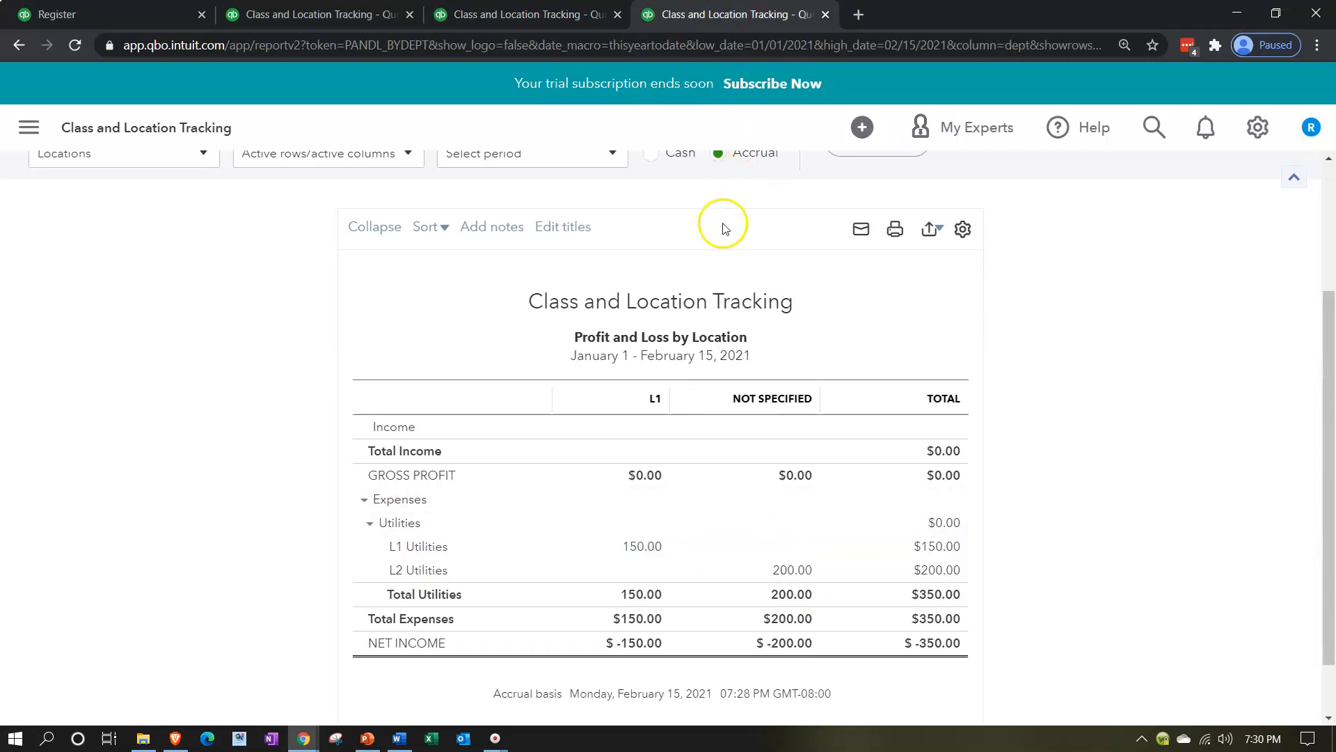
pyautogui.scroll(1, 725, 215)
pyautogui.click(858, 237)
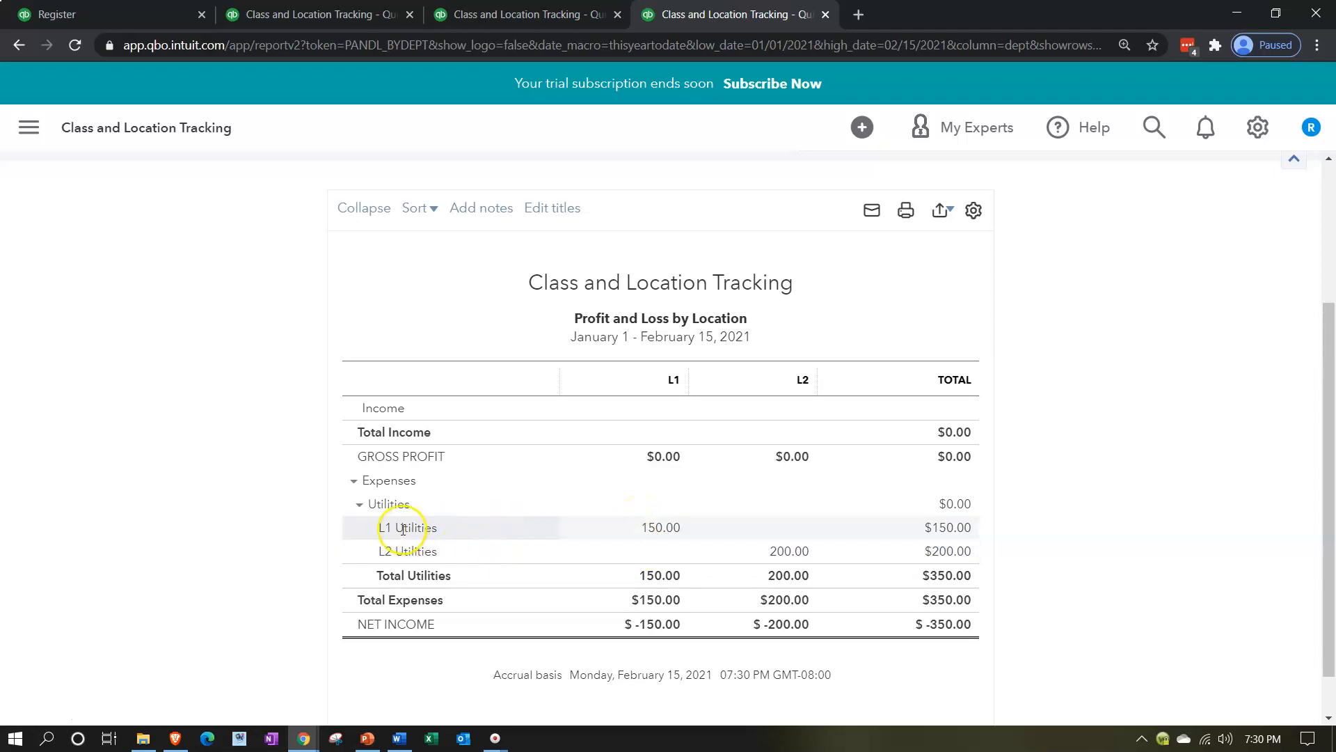
pyautogui.click(359, 505)
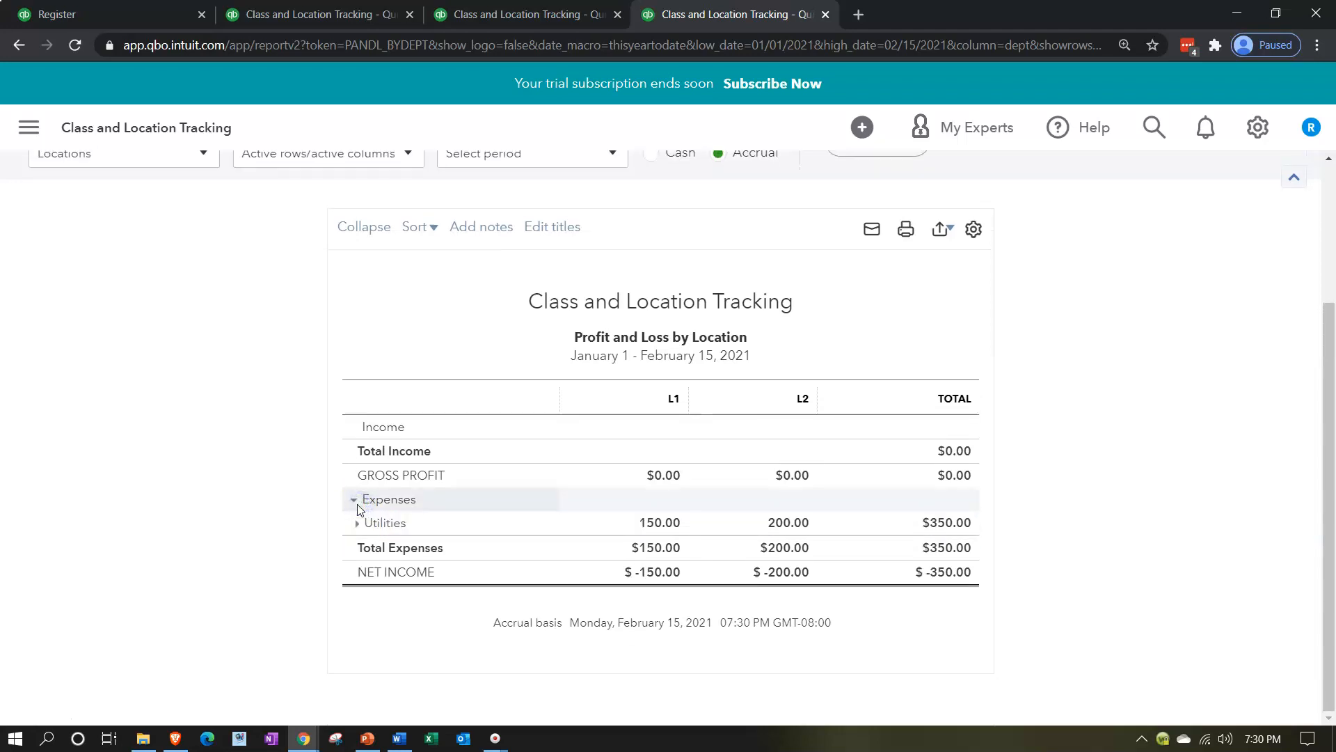